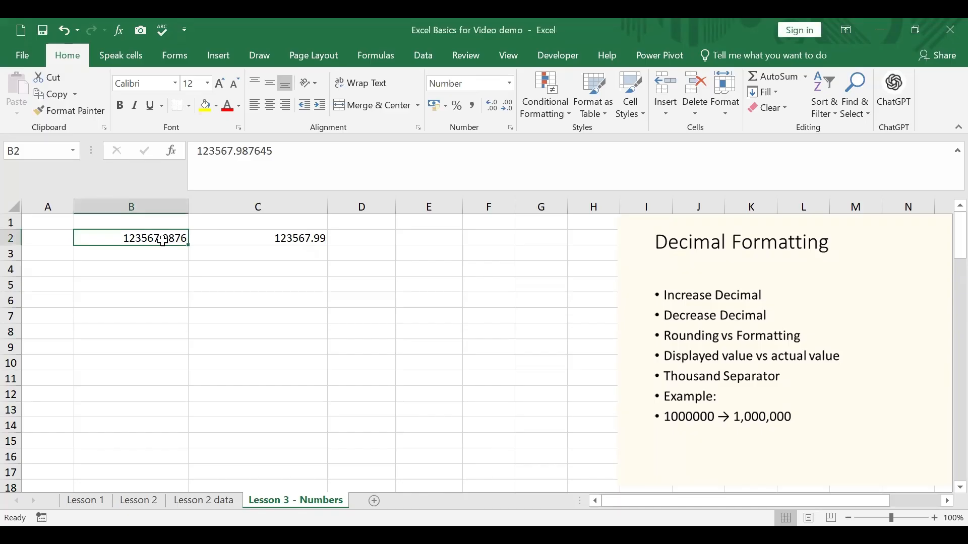
Increase the displayed decimals of cell B2 to ten places
{"action": "left_click", "coordinate": [493, 107]}
{"action": "left_click", "coordinate": [492, 107]}
{"action": "left_click", "coordinate": [492, 107]}
{"action": "left_click", "coordinate": [492, 107]}
{"action": "left_click", "coordinate": [492, 107]}
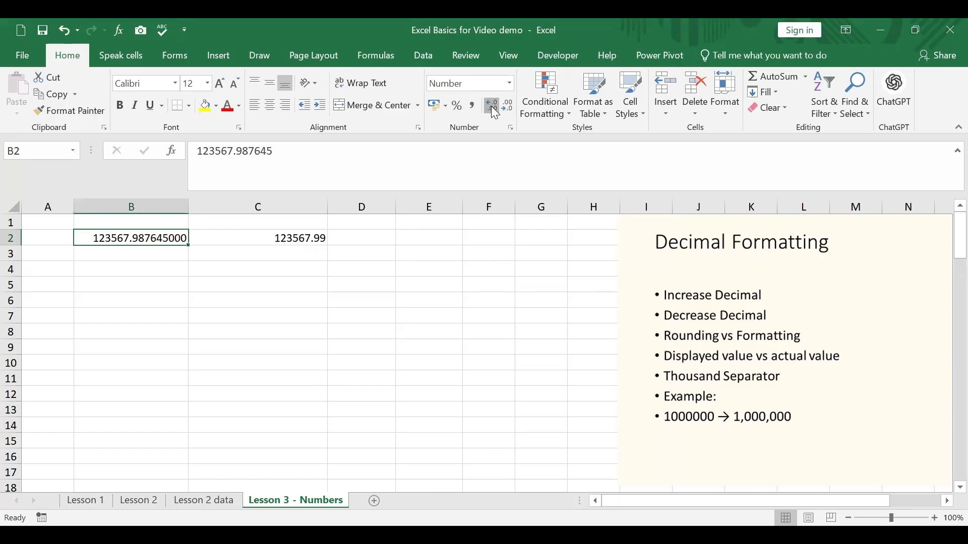
{"action": "left_click", "coordinate": [494, 108]}
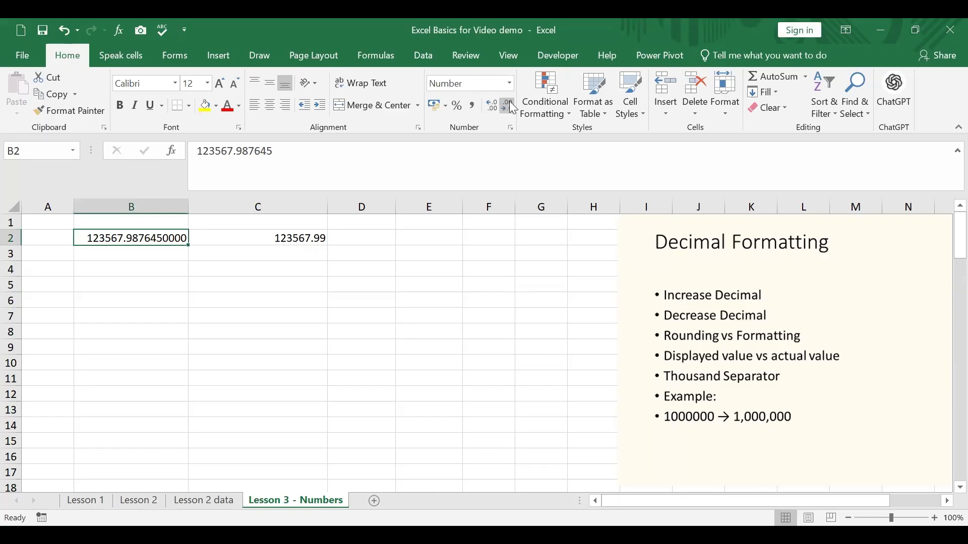
Decrease the displayed decimals of cell B2 to four places
{"action": "left_click", "coordinate": [508, 107]}
{"action": "left_click", "coordinate": [508, 107]}
{"action": "left_click", "coordinate": [509, 106]}
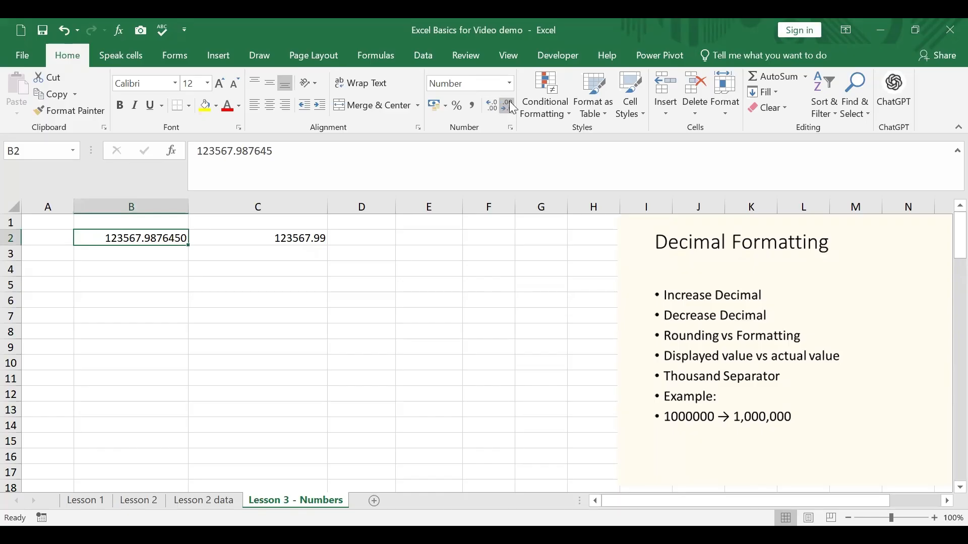
{"action": "left_click", "coordinate": [509, 105]}
{"action": "left_click", "coordinate": [509, 106]}
{"action": "left_click", "coordinate": [509, 106]}
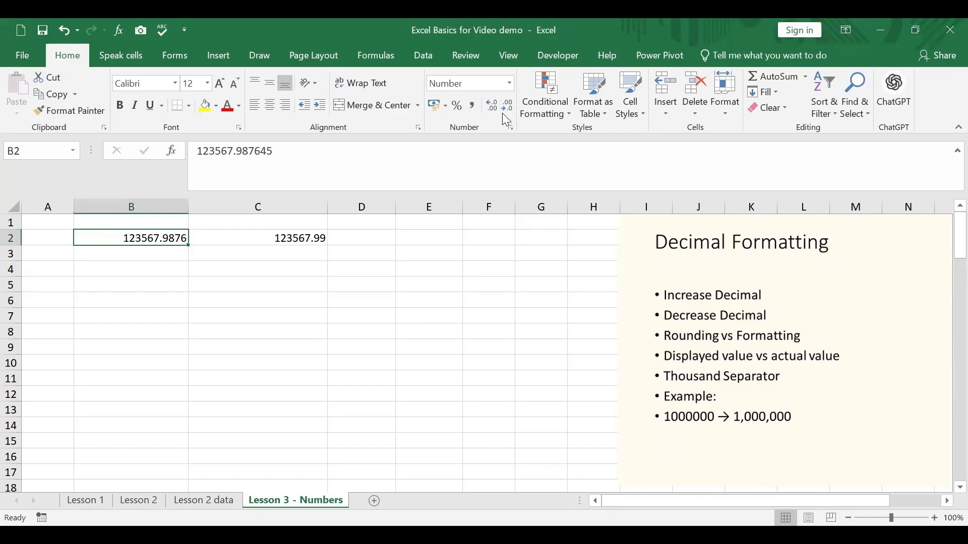
Remove all displayed decimals from cell B2 and bring back two decimal places
{"action": "left_click", "coordinate": [508, 108]}
{"action": "left_click", "coordinate": [508, 109]}
{"action": "left_click", "coordinate": [509, 109]}
{"action": "left_click", "coordinate": [508, 108]}
{"action": "left_click", "coordinate": [491, 110]}
{"action": "left_click", "coordinate": [491, 109]}
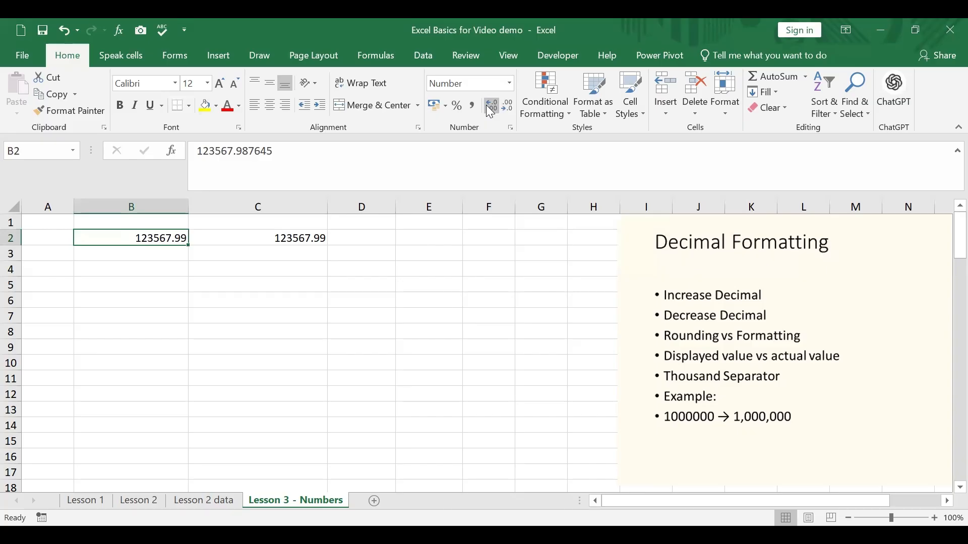
Check the formula in C2 and increase the displayed decimals of B2 to six places
{"action": "left_click", "coordinate": [296, 238]}
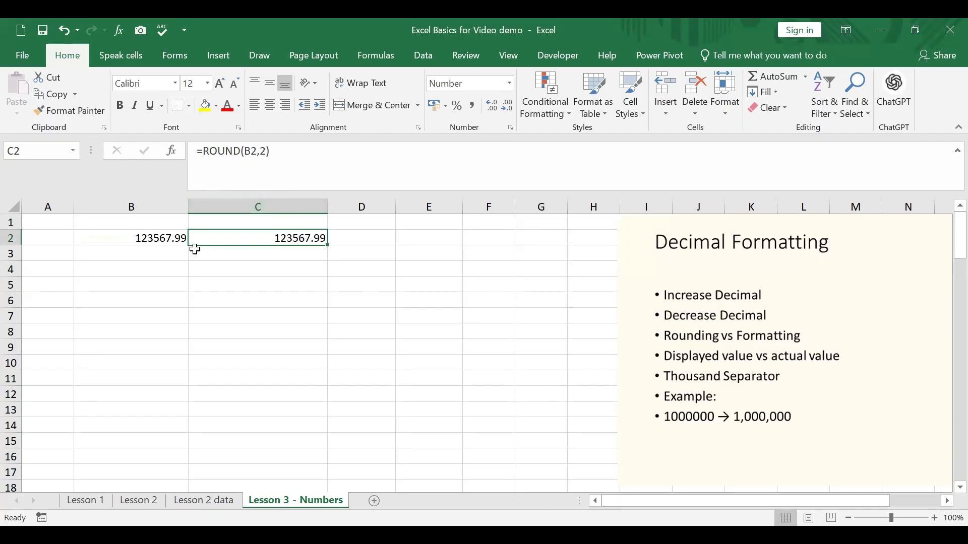
{"action": "left_click", "coordinate": [183, 238]}
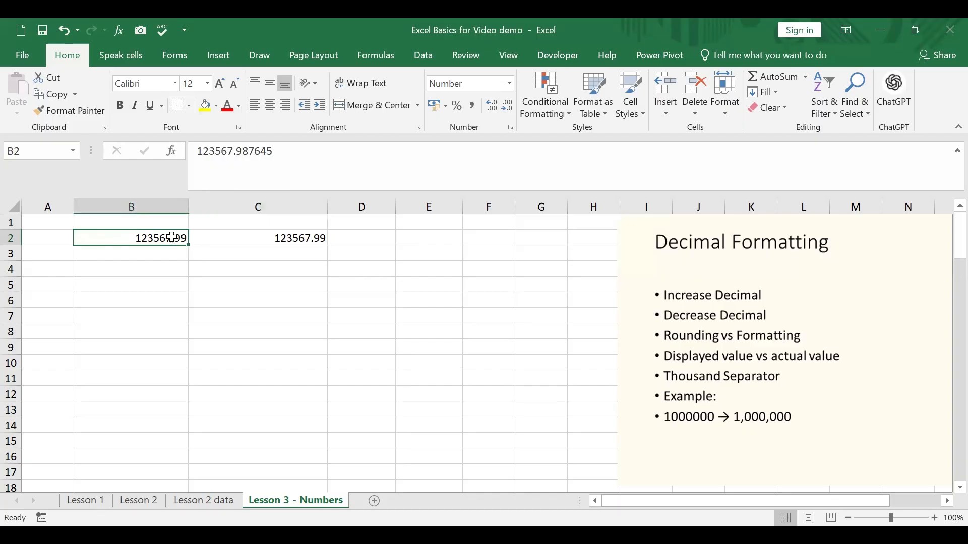
{"action": "left_click", "coordinate": [499, 108]}
{"action": "left_click", "coordinate": [499, 107]}
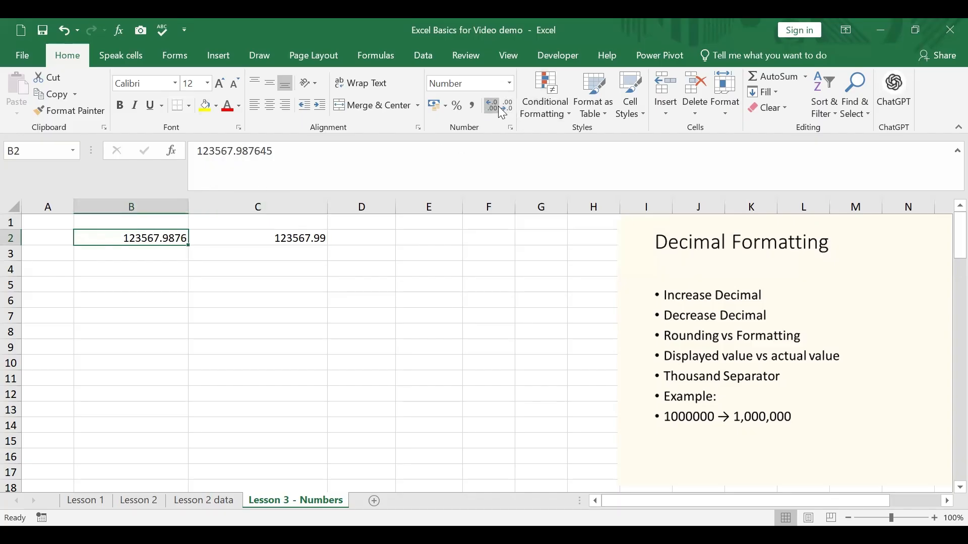
{"action": "left_click", "coordinate": [499, 108]}
{"action": "left_click", "coordinate": [499, 108]}
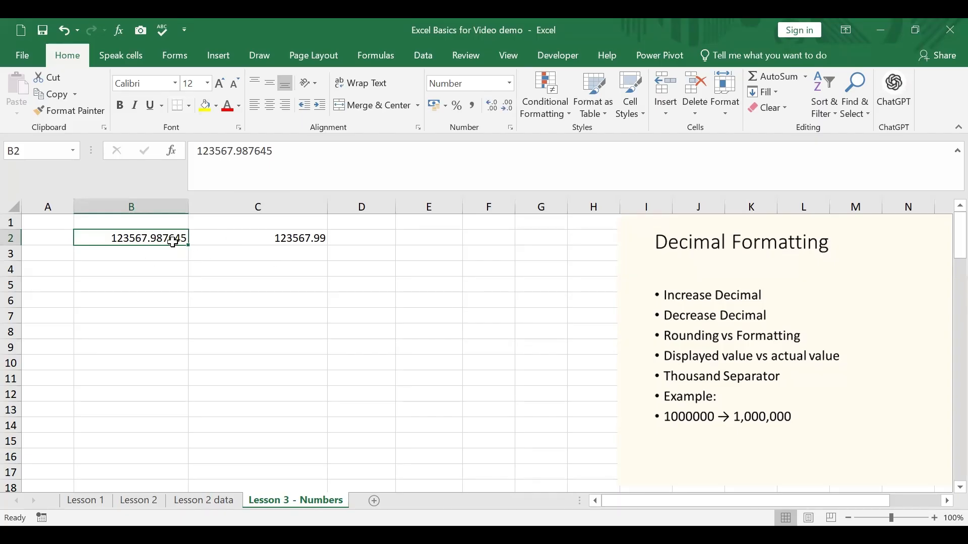
Increase the displayed decimals of the rounded value in C2 to four places
{"action": "left_click", "coordinate": [298, 238]}
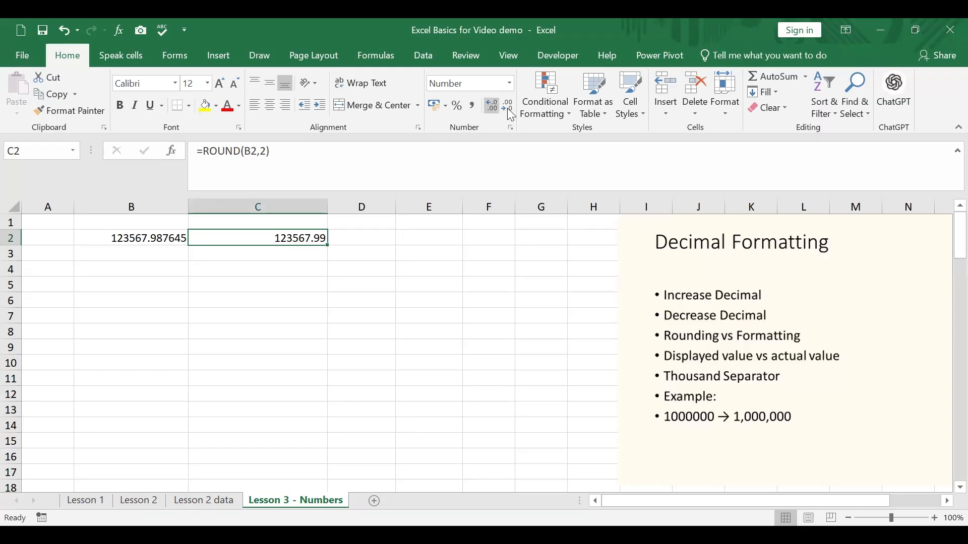
{"action": "left_click", "coordinate": [490, 111]}
{"action": "left_click", "coordinate": [492, 112]}
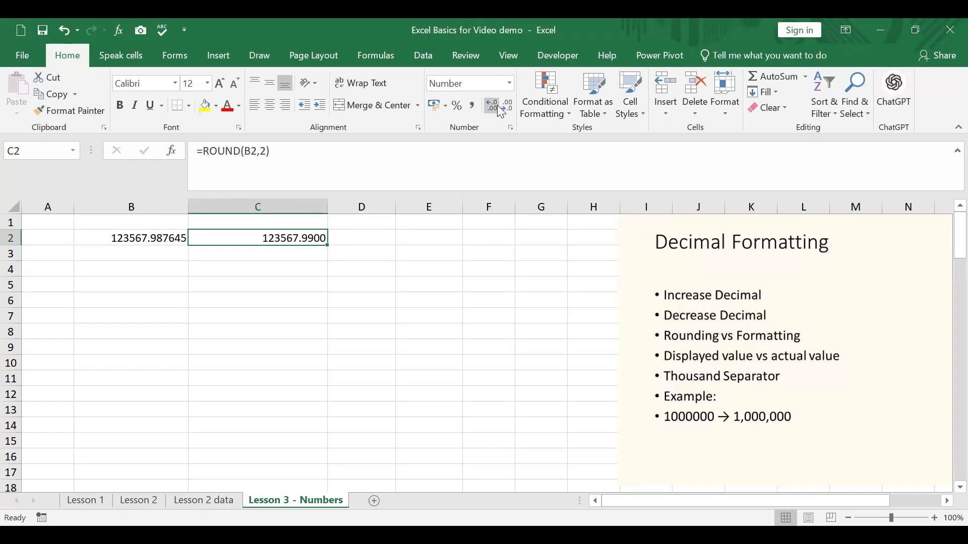
Decrease the displayed decimals of cell B2 to two places
{"action": "left_click", "coordinate": [151, 241]}
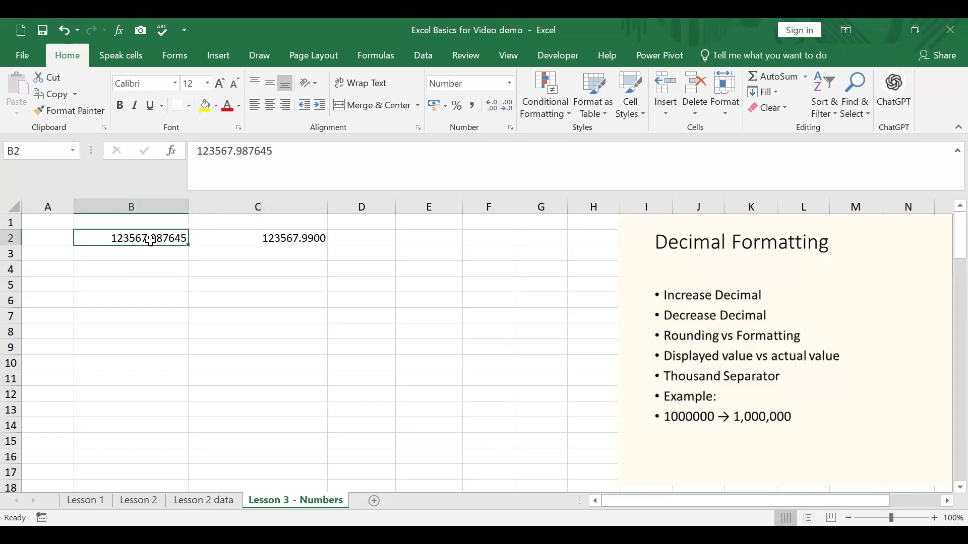
{"action": "left_click", "coordinate": [510, 107]}
{"action": "left_click", "coordinate": [507, 105]}
{"action": "left_click", "coordinate": [506, 106]}
{"action": "left_click", "coordinate": [506, 106]}
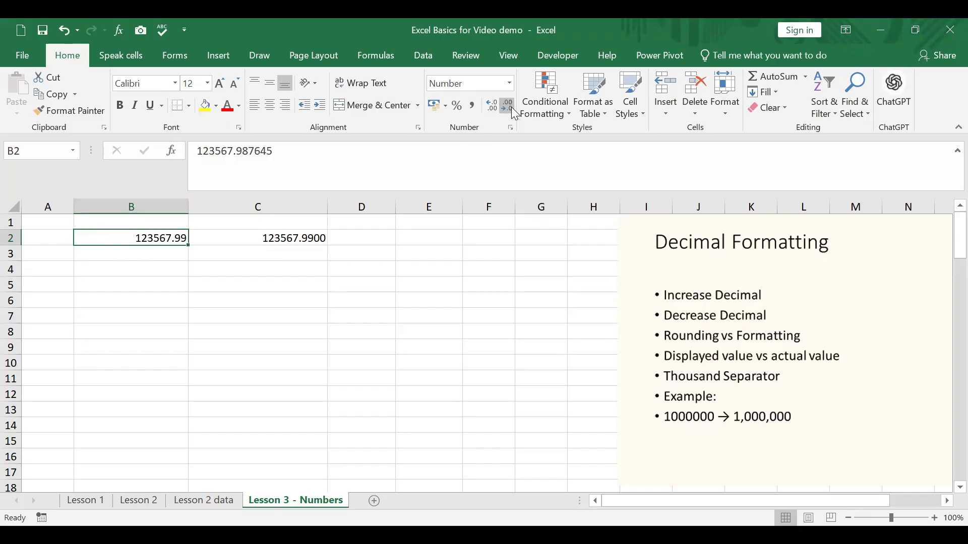
{"action": "left_click", "coordinate": [197, 288]}
Compare the full stored value behind B2 with the ROUND formula in C2
{"action": "left_click", "coordinate": [159, 238]}
{"action": "left_click_drag", "start_coordinate": [272, 151], "coordinate": [198, 152]}
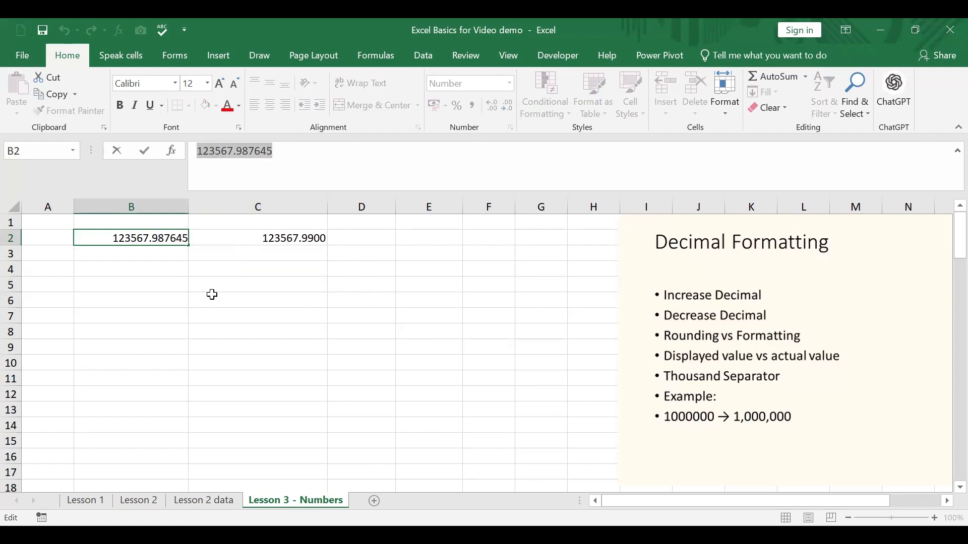
{"action": "left_click", "coordinate": [195, 283]}
{"action": "left_click", "coordinate": [162, 239]}
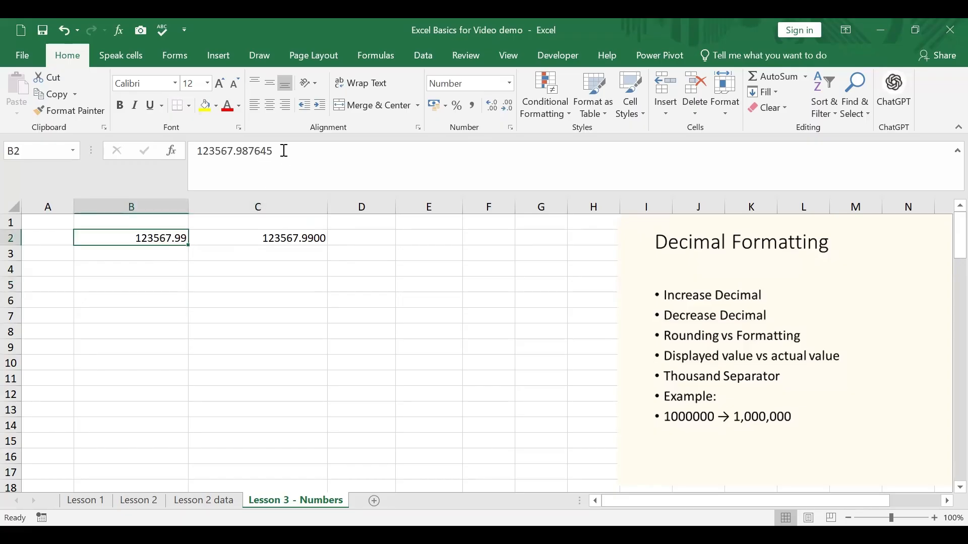
{"action": "left_click", "coordinate": [299, 240]}
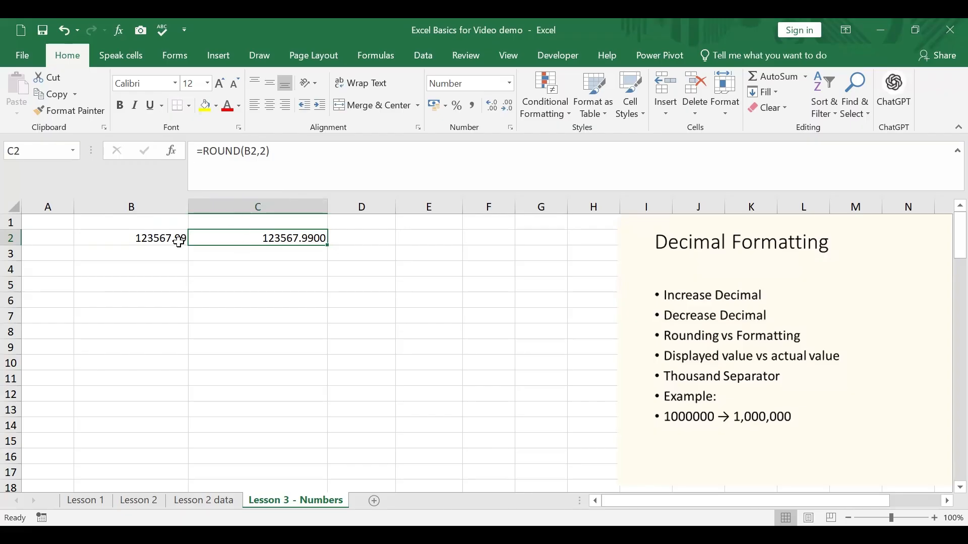
Decrease the displayed decimals of B2 and increase them again to six places
{"action": "left_click", "coordinate": [144, 245]}
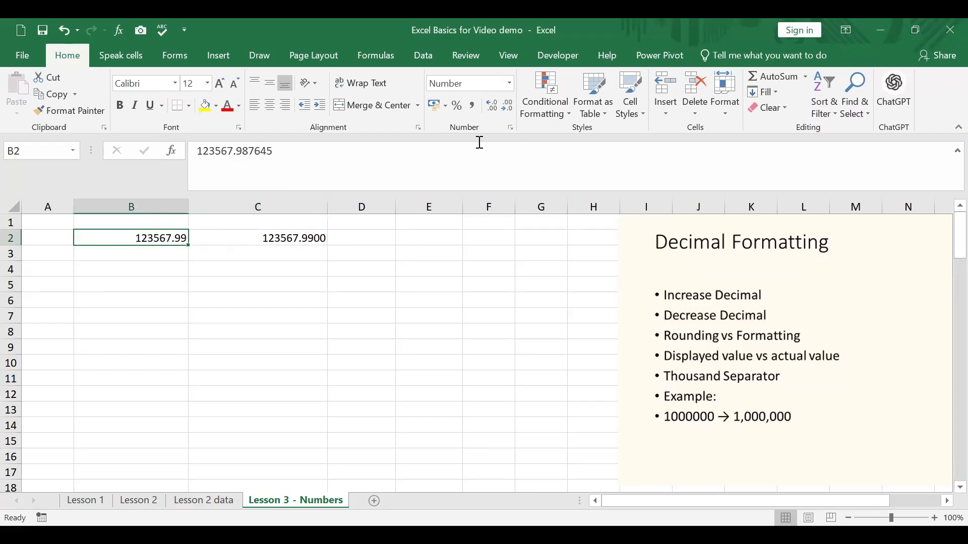
{"action": "left_click", "coordinate": [510, 105]}
{"action": "left_click", "coordinate": [509, 105]}
{"action": "left_click", "coordinate": [491, 105]}
{"action": "left_click", "coordinate": [491, 105]}
{"action": "left_click", "coordinate": [491, 105]}
{"action": "left_click", "coordinate": [491, 104]}
{"action": "left_click", "coordinate": [491, 105]}
{"action": "left_click", "coordinate": [491, 105]}
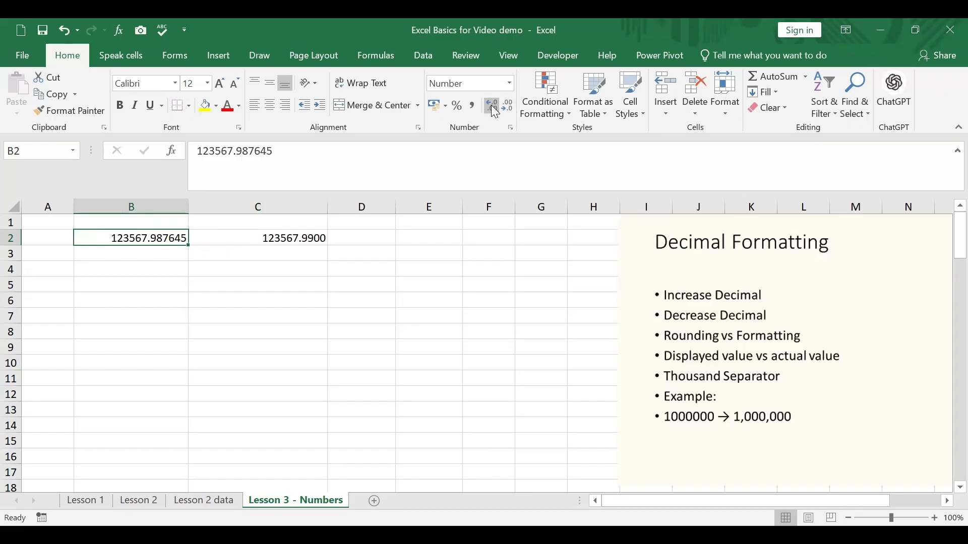
Change the ROUND formula in C2 to round B2 to 3 digits
{"action": "left_click", "coordinate": [322, 236]}
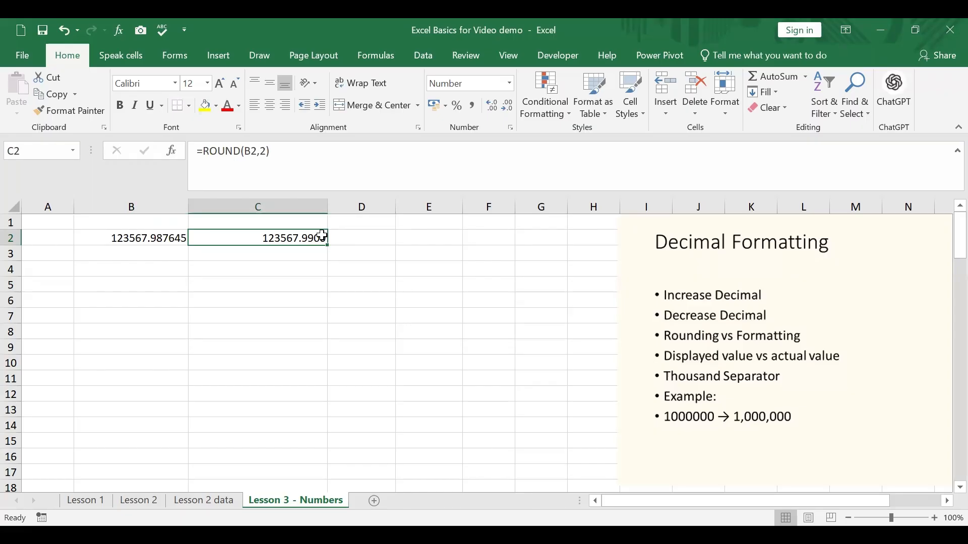
{"action": "left_click", "coordinate": [266, 150]}
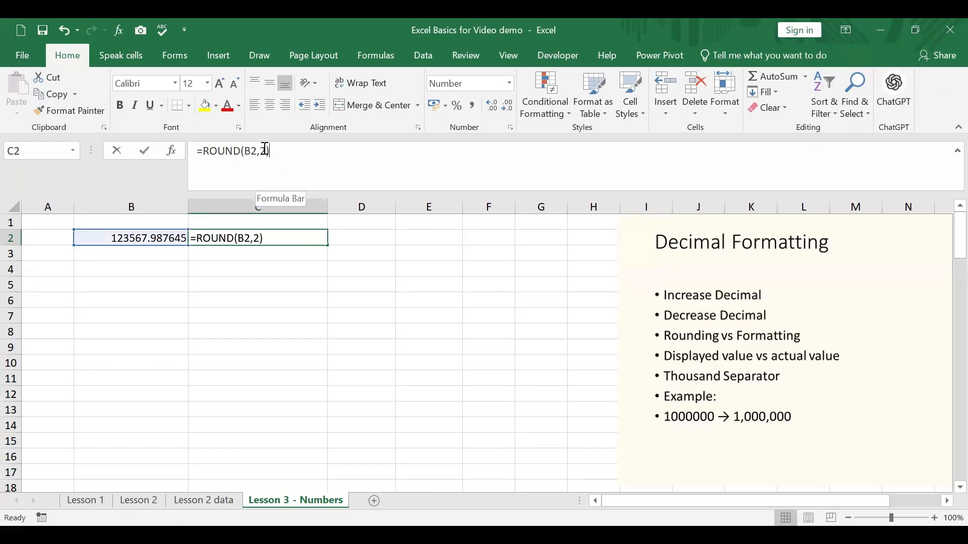
{"action": "key", "text": "BackSpace"}
{"action": "type", "text": "3"}
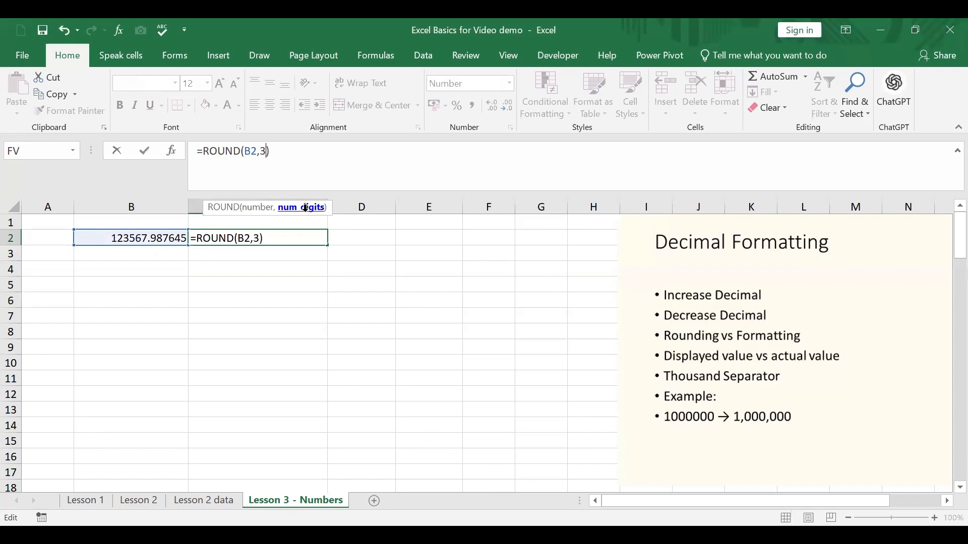
{"action": "key", "text": "ctrl+Return"}
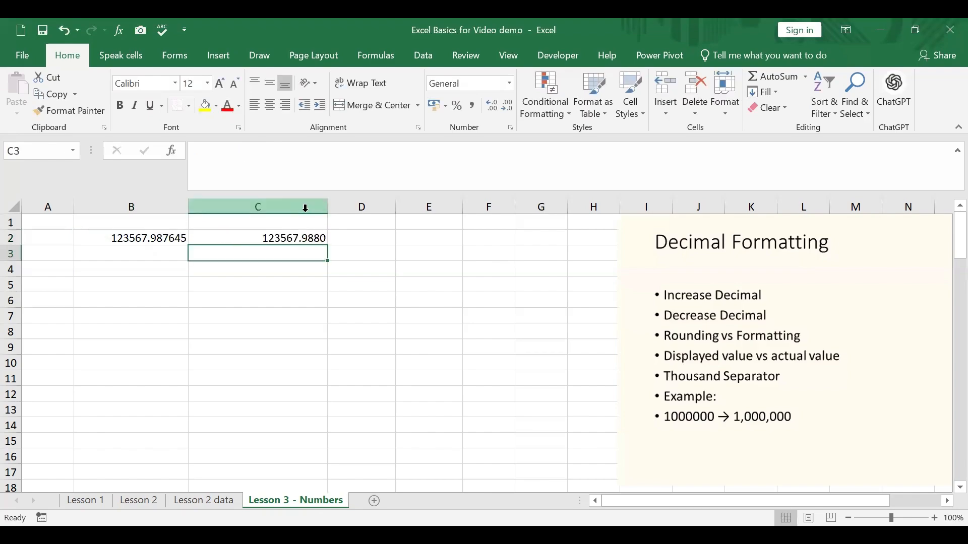
Decrease the displayed decimals of C2 and bring them back to four places
{"action": "left_click", "coordinate": [310, 237]}
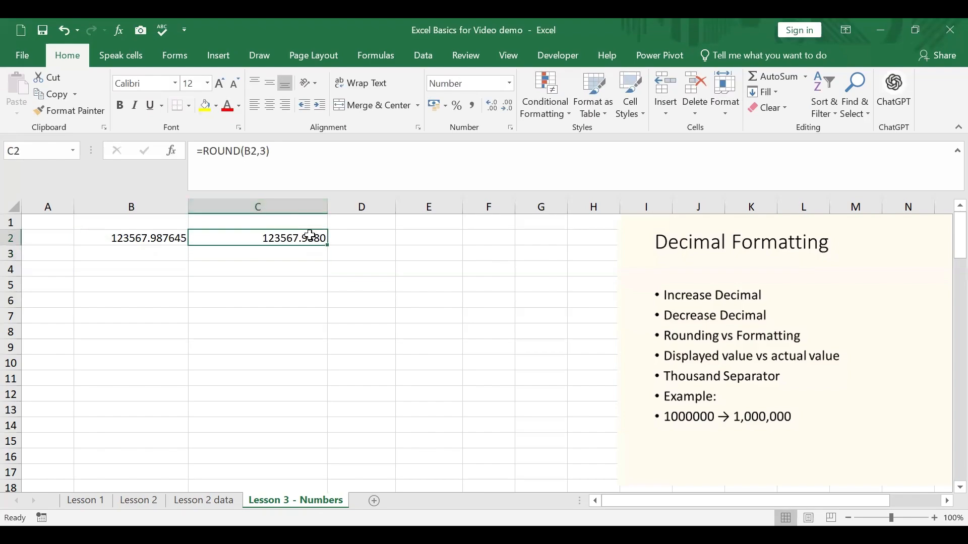
{"action": "left_click", "coordinate": [512, 108]}
{"action": "left_click", "coordinate": [512, 108]}
{"action": "left_click", "coordinate": [512, 108]}
{"action": "left_click", "coordinate": [493, 109]}
{"action": "left_click", "coordinate": [493, 109]}
{"action": "left_click", "coordinate": [493, 108]}
{"action": "left_click", "coordinate": [368, 280]}
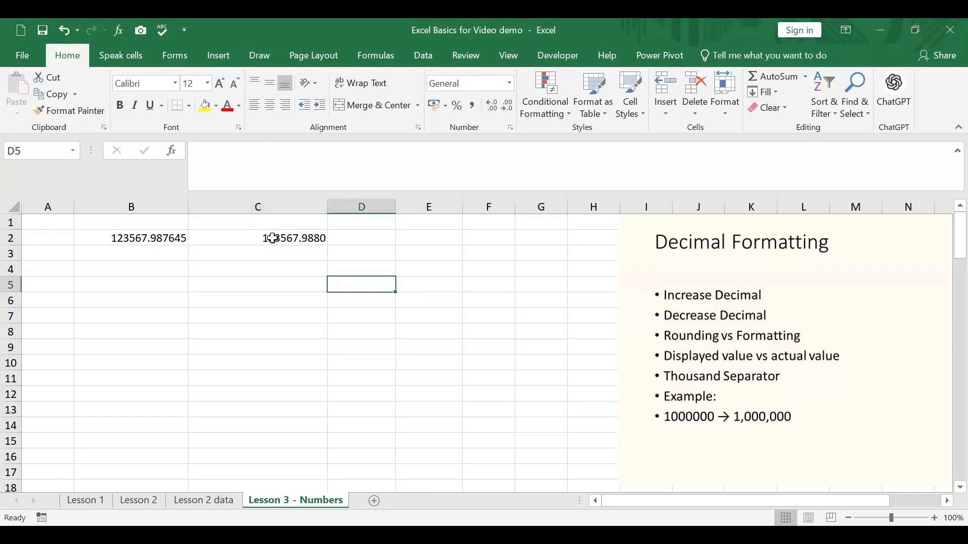
Format B2 to display two decimal places and inspect its stored value
{"action": "left_click", "coordinate": [182, 236]}
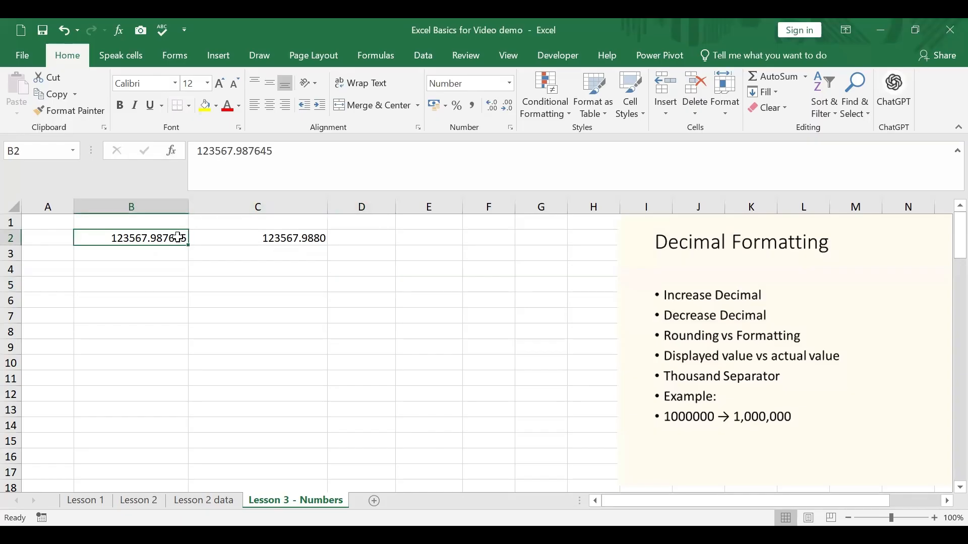
{"action": "left_click", "coordinate": [508, 106]}
{"action": "left_click", "coordinate": [508, 106]}
{"action": "left_click", "coordinate": [508, 106]}
{"action": "left_click", "coordinate": [508, 106]}
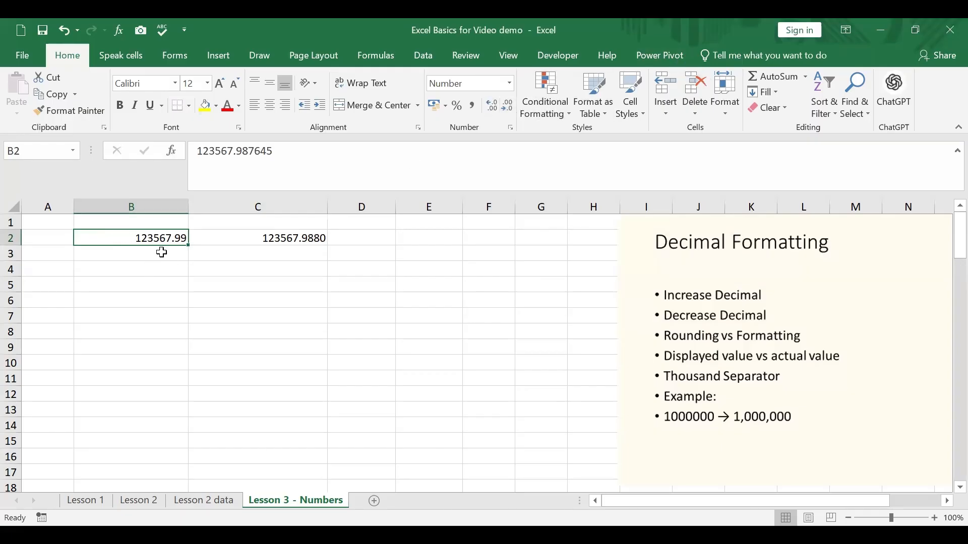
{"action": "left_click", "coordinate": [253, 155]}
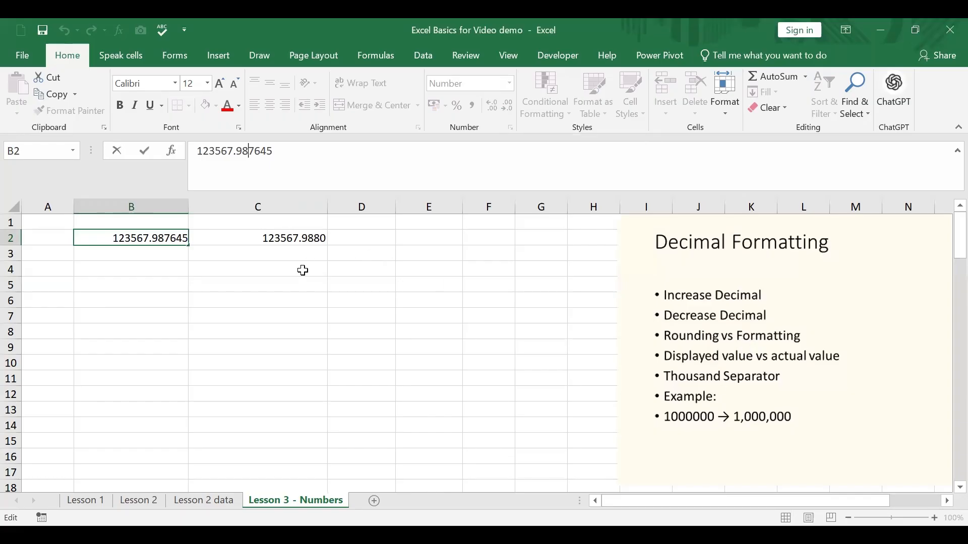
Enter the number 12345678 in cell B5
{"action": "left_click", "coordinate": [108, 285]}
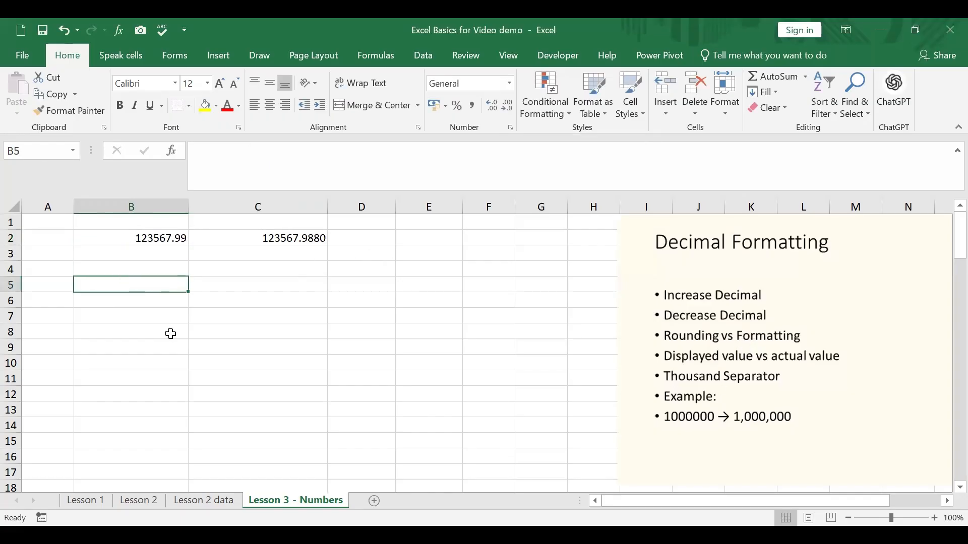
{"action": "type", "text": "12345"}
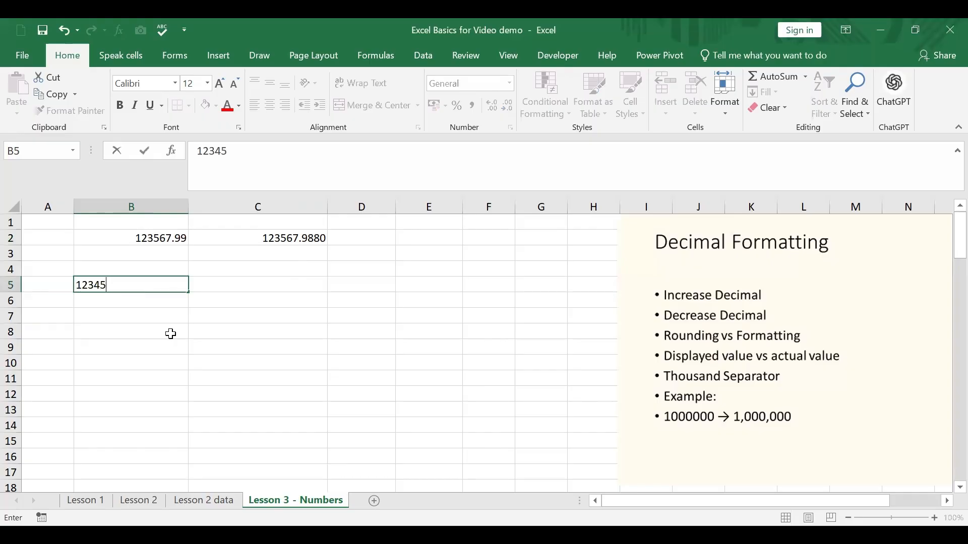
{"action": "type", "text": "678"}
{"action": "left_click", "coordinate": [153, 359]}
Format cell B5 as Number with 0 decimal places and the 1000 separator
{"action": "left_click", "coordinate": [148, 283]}
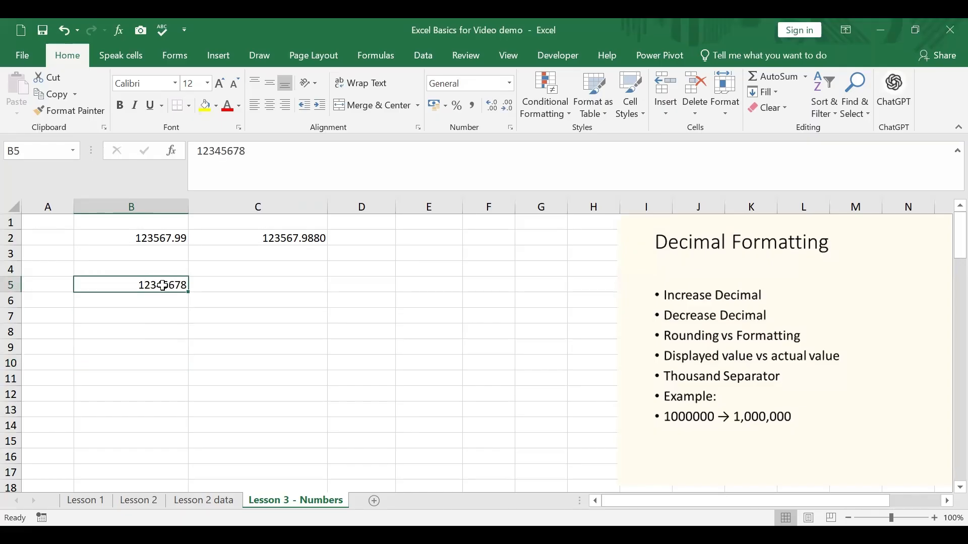
{"action": "right_click", "coordinate": [163, 286]}
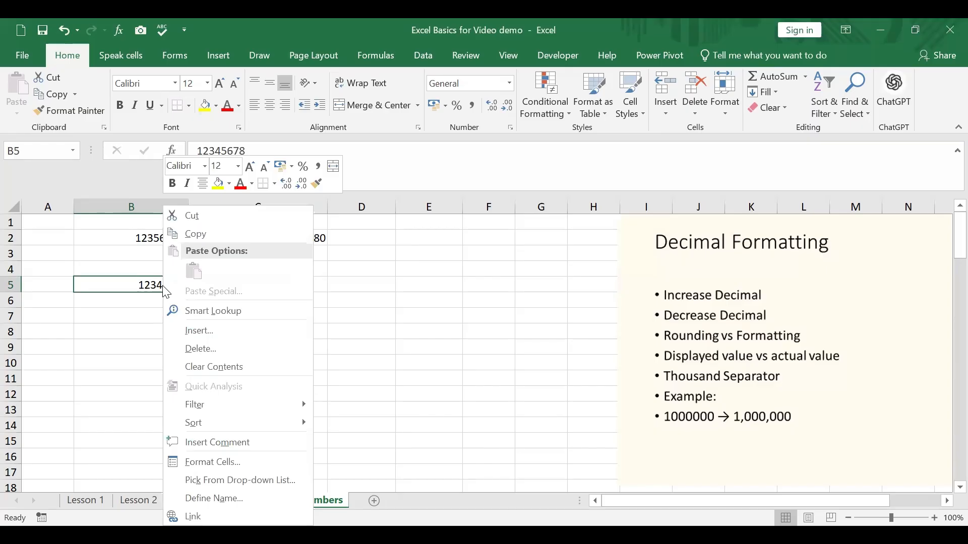
{"action": "left_click", "coordinate": [210, 466]}
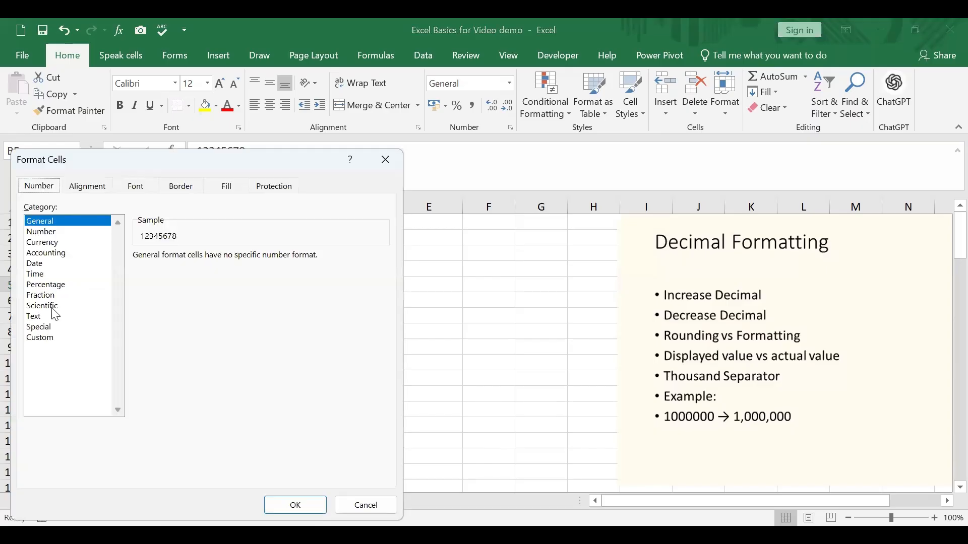
{"action": "left_click", "coordinate": [40, 233]}
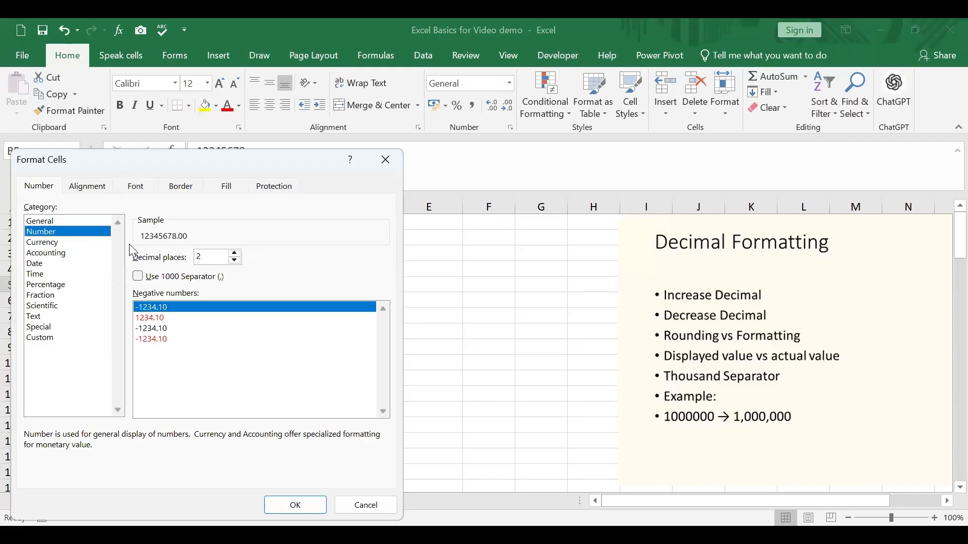
{"action": "left_click", "coordinate": [234, 260]}
{"action": "left_click", "coordinate": [234, 260]}
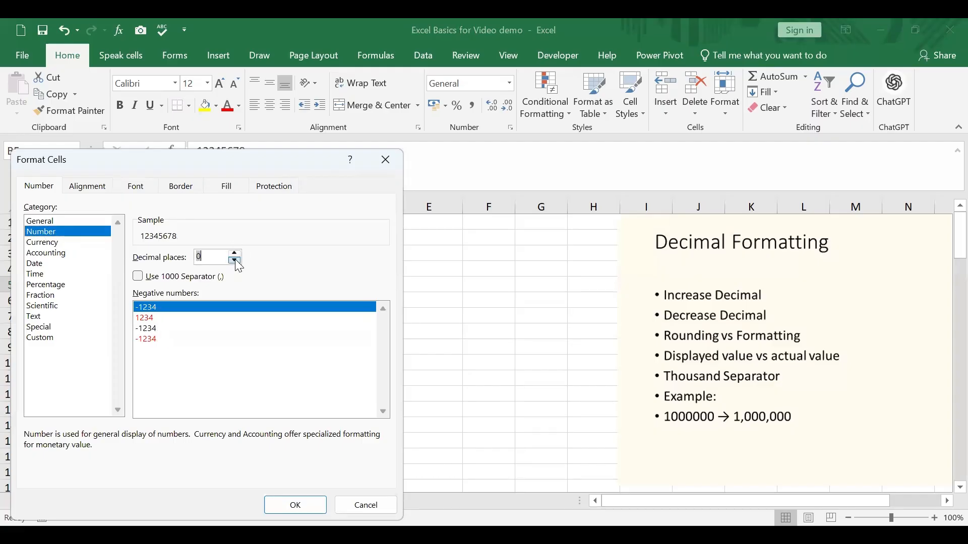
{"action": "left_click", "coordinate": [139, 280]}
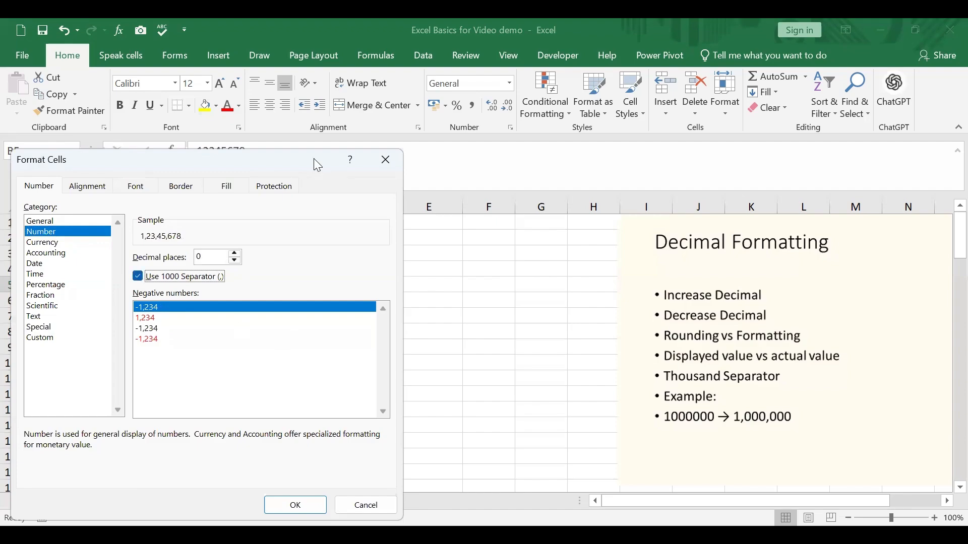
{"action": "left_click_drag", "start_coordinate": [317, 165], "coordinate": [314, 75]}
{"action": "left_click", "coordinate": [313, 416]}
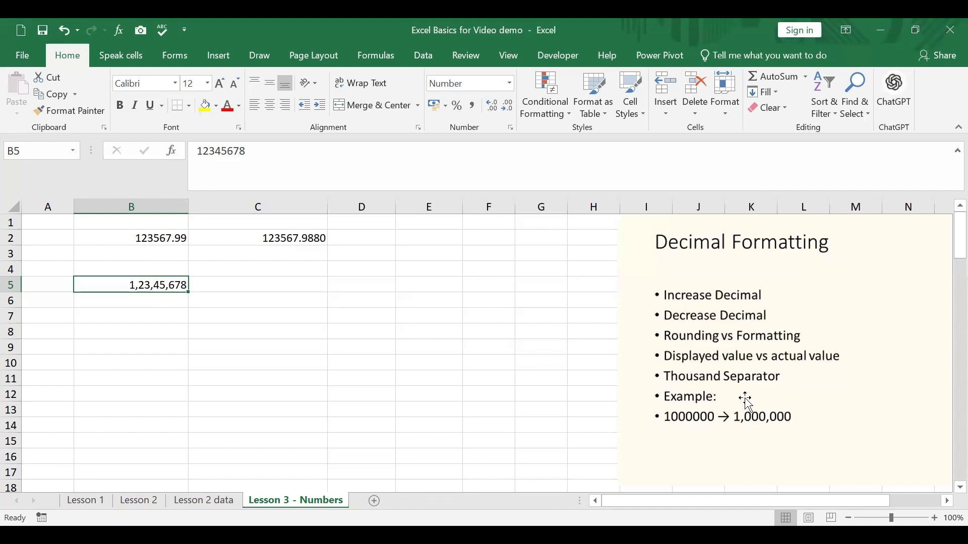
Format the amounts in B23:E34 as Currency with 2 decimal places and the $ Chinese (Singapore) symbol
{"action": "scroll", "coordinate": [445, 338], "scroll_direction": "down", "scroll_amount": 2}
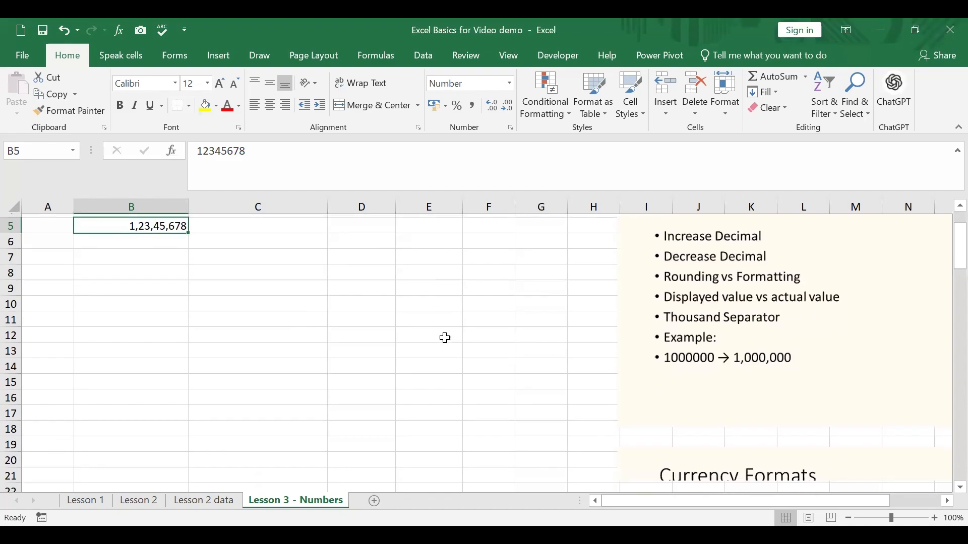
{"action": "scroll", "coordinate": [445, 338], "scroll_direction": "down", "scroll_amount": 5}
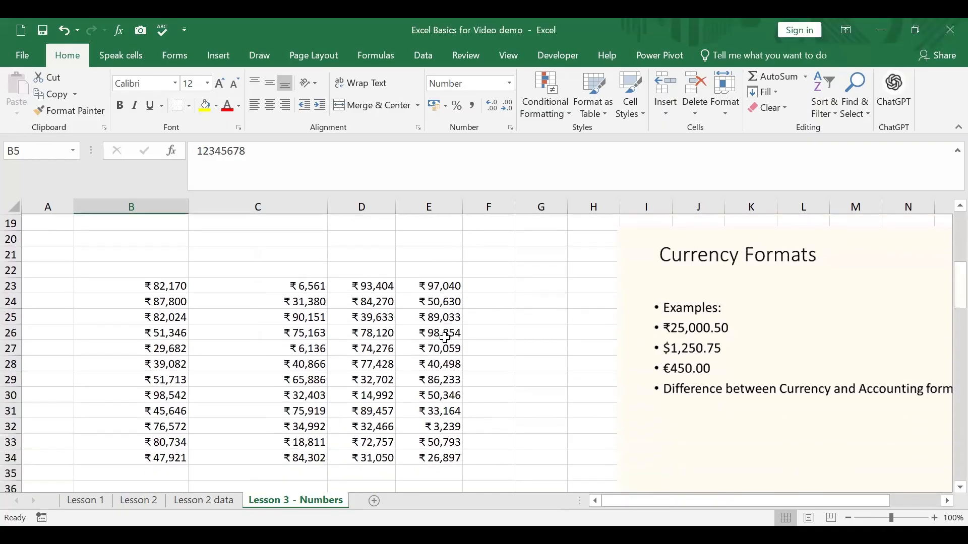
{"action": "scroll", "coordinate": [304, 299], "scroll_direction": "down", "scroll_amount": 1}
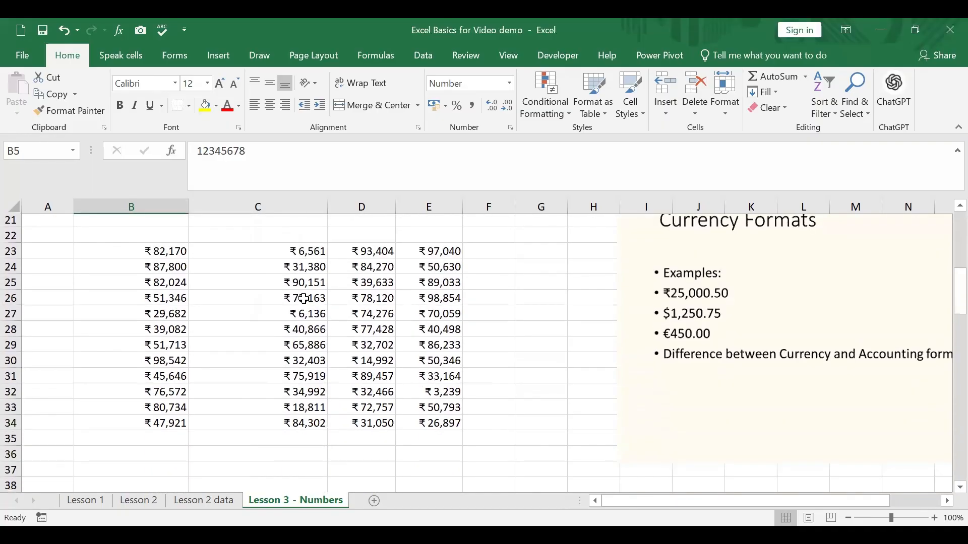
{"action": "left_click_drag", "start_coordinate": [173, 240], "coordinate": [433, 410]}
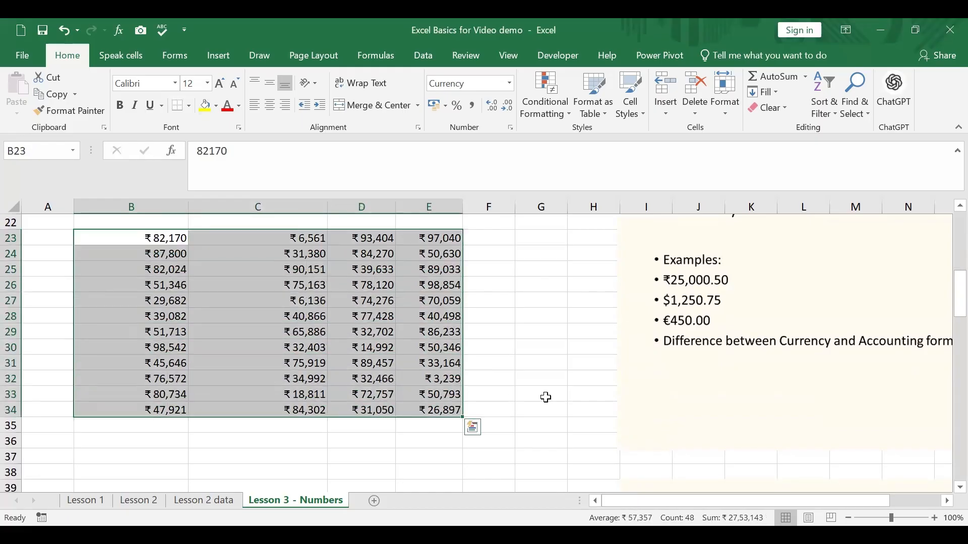
{"action": "left_click", "coordinate": [195, 258]}
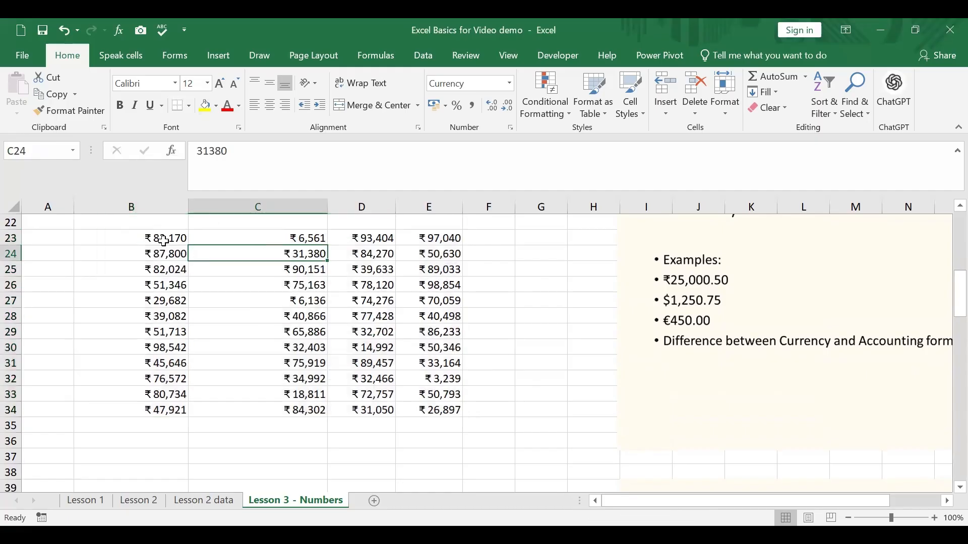
{"action": "left_click_drag", "start_coordinate": [163, 241], "coordinate": [406, 411]}
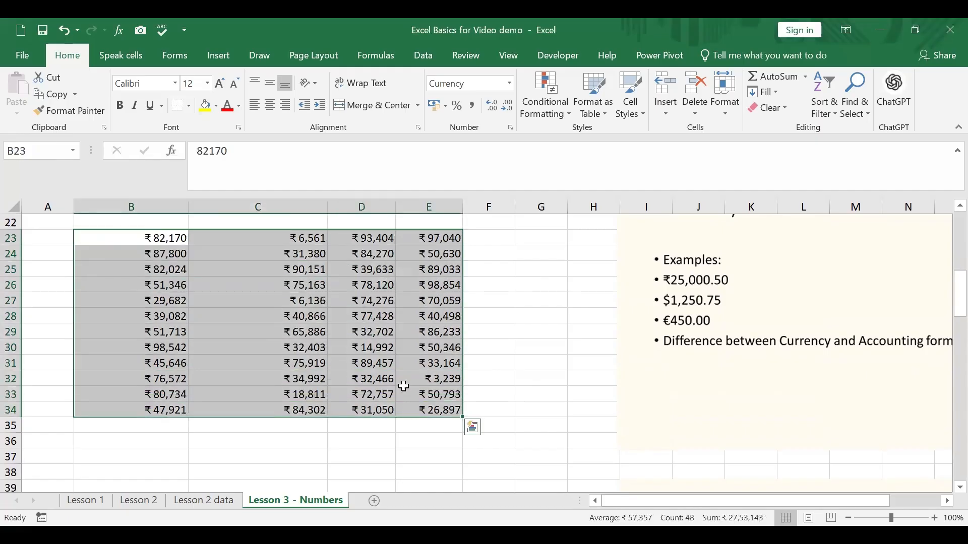
{"action": "right_click", "coordinate": [268, 242]}
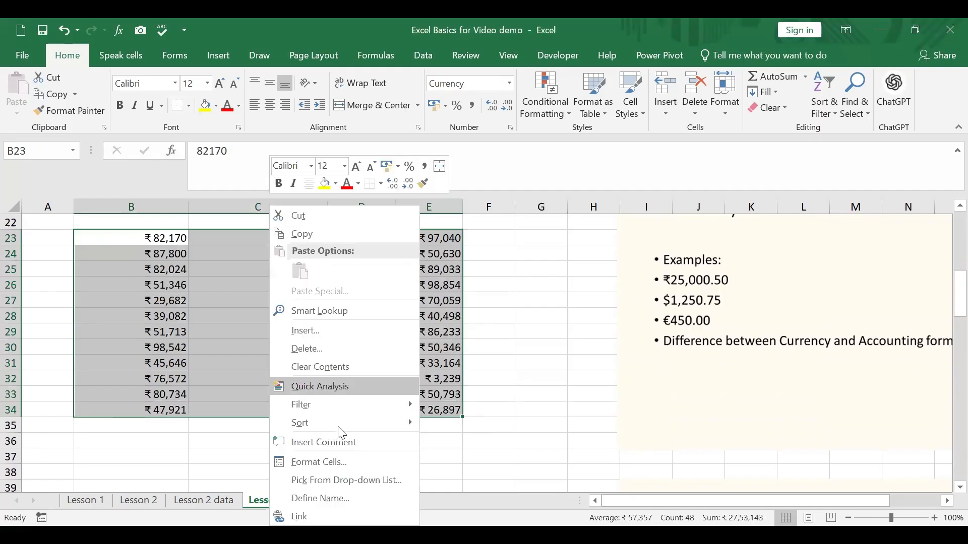
{"action": "left_click", "coordinate": [335, 461]}
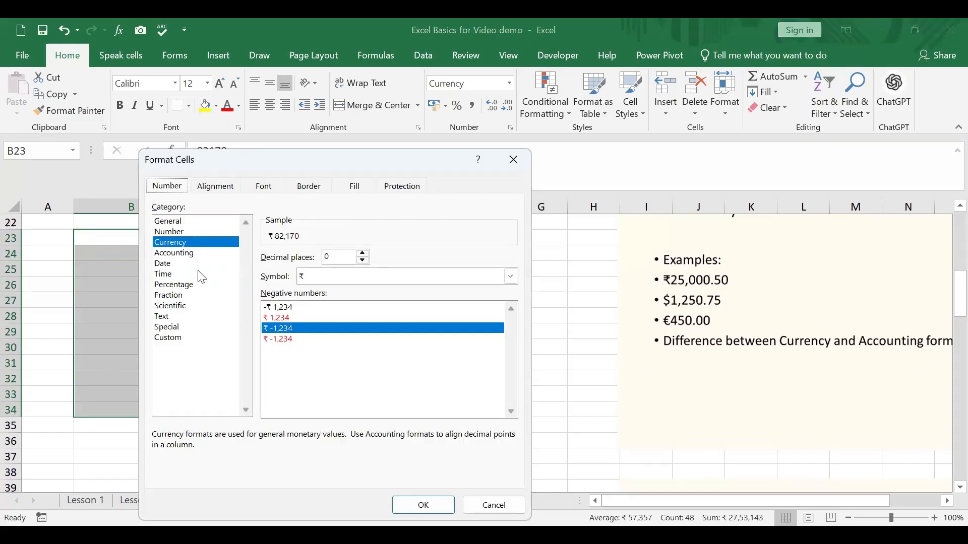
{"action": "left_click", "coordinate": [189, 242]}
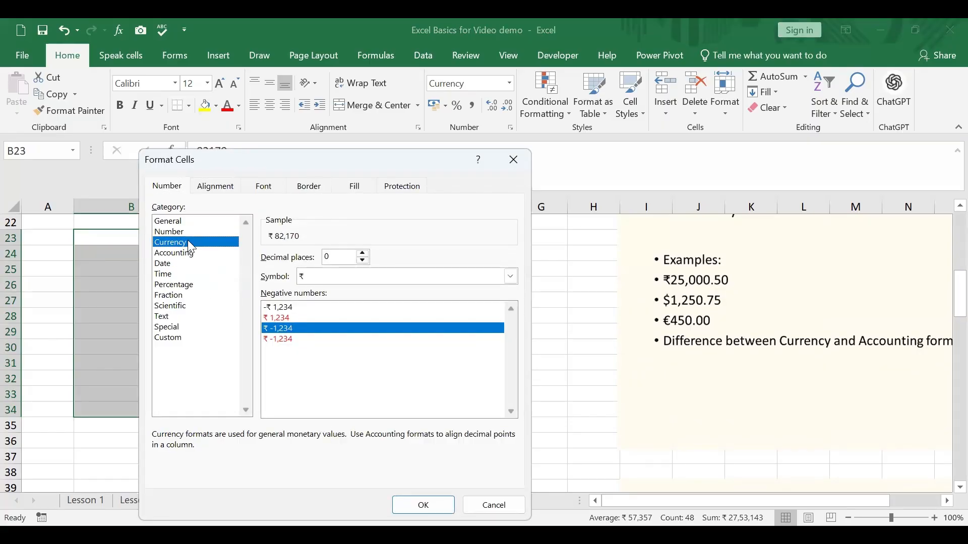
{"action": "left_click", "coordinate": [363, 253]}
{"action": "left_click", "coordinate": [363, 253]}
{"action": "left_click", "coordinate": [513, 278]}
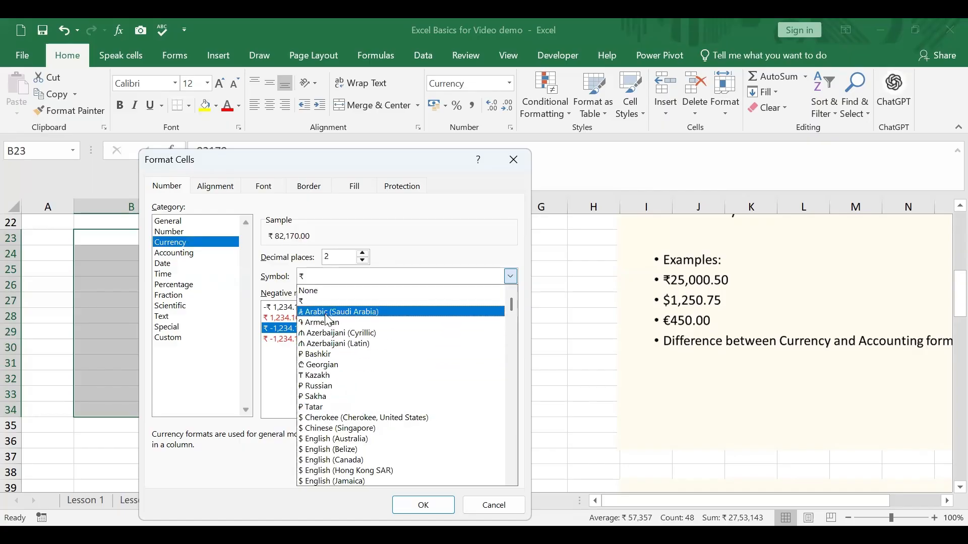
{"action": "left_click", "coordinate": [361, 434]}
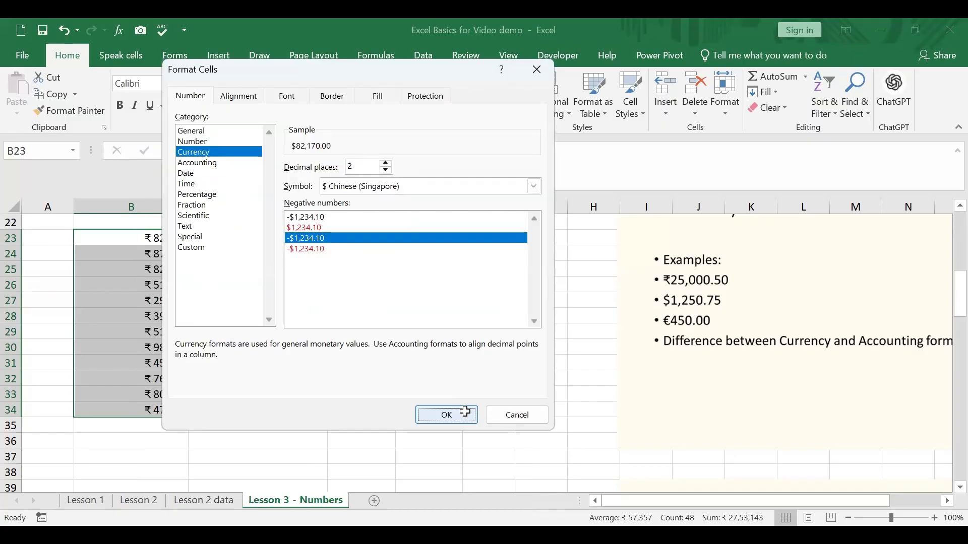
{"action": "left_click", "coordinate": [456, 412]}
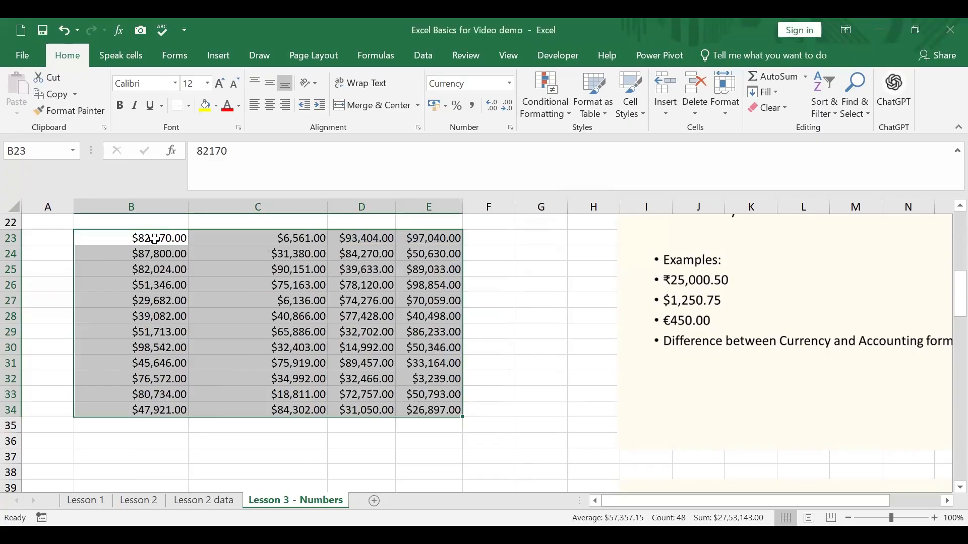
Format B23:E34 as Currency with 0 decimal places and the £ English (United Kingdom) symbol
{"action": "left_click_drag", "start_coordinate": [154, 239], "coordinate": [452, 411]}
{"action": "right_click", "coordinate": [364, 329]}
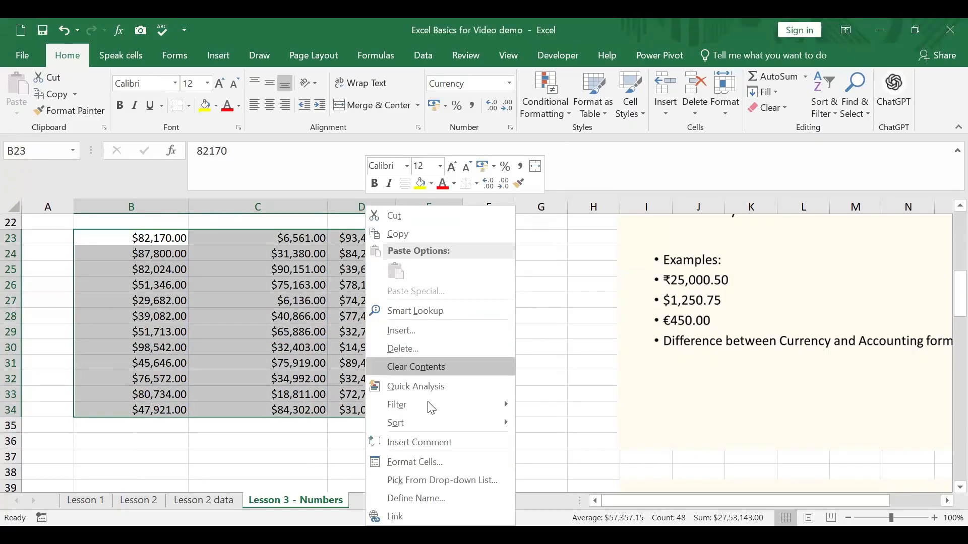
{"action": "left_click", "coordinate": [440, 464]}
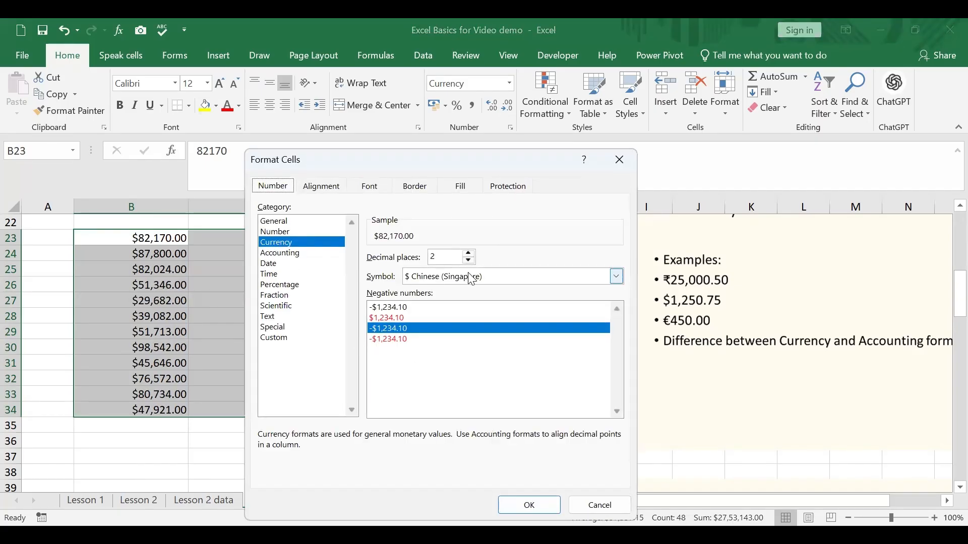
{"action": "left_click", "coordinate": [617, 277]}
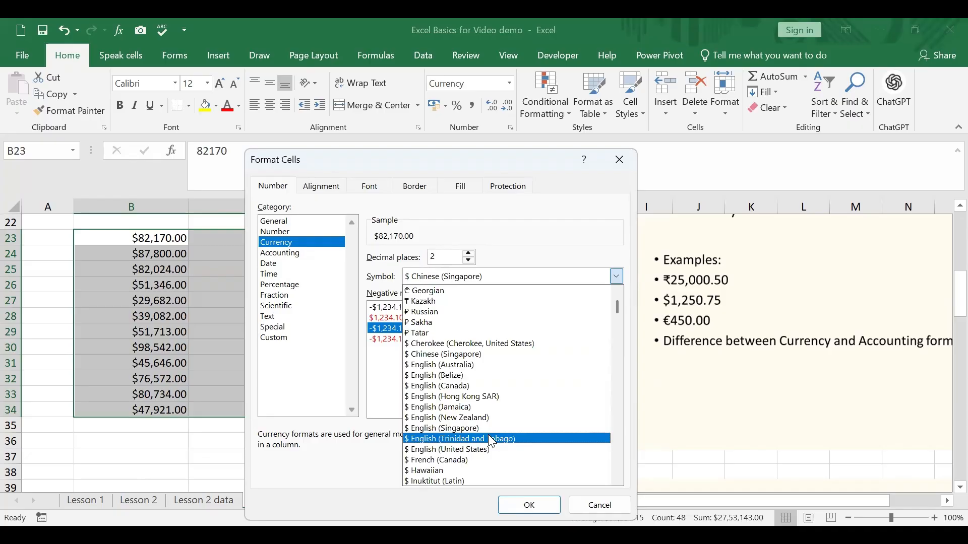
{"action": "key", "text": "Down"}
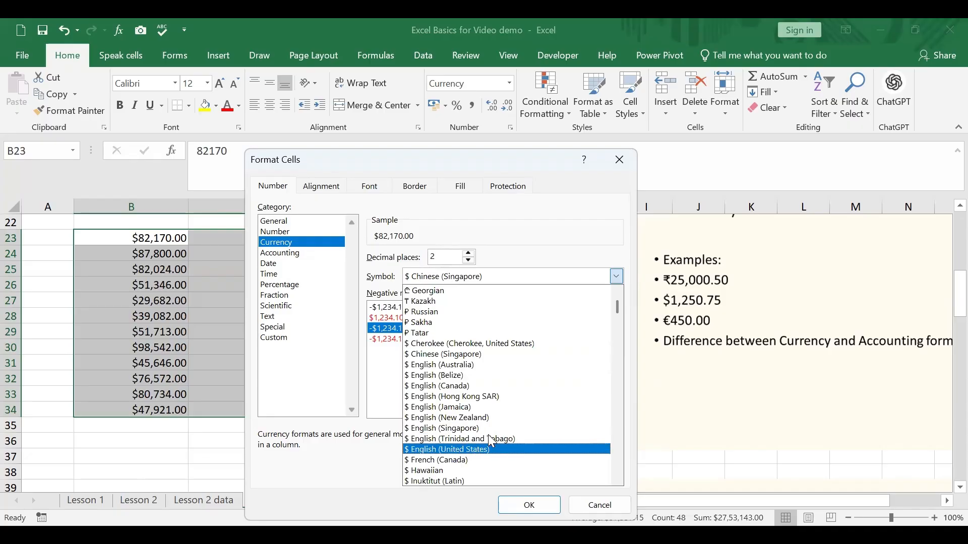
{"action": "scroll", "coordinate": [490, 442], "scroll_direction": "down", "scroll_amount": 1}
{"action": "scroll", "coordinate": [491, 442], "scroll_direction": "down", "scroll_amount": 6}
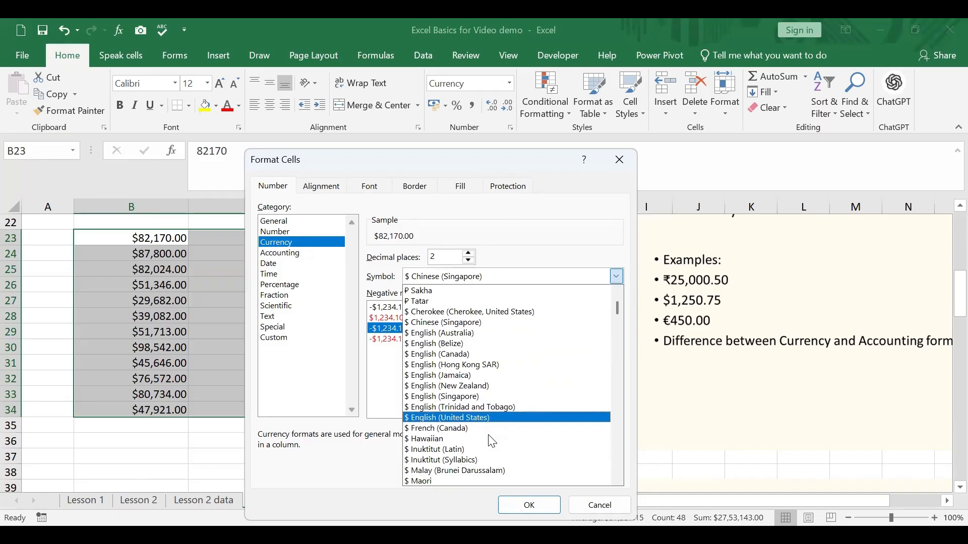
{"action": "scroll", "coordinate": [492, 441], "scroll_direction": "down", "scroll_amount": 1}
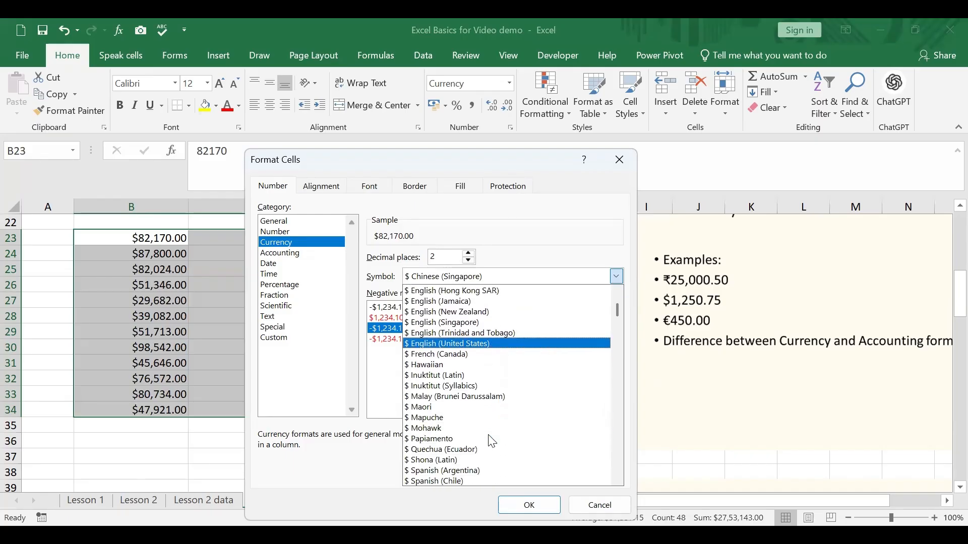
{"action": "scroll", "coordinate": [492, 441], "scroll_direction": "down", "scroll_amount": 5}
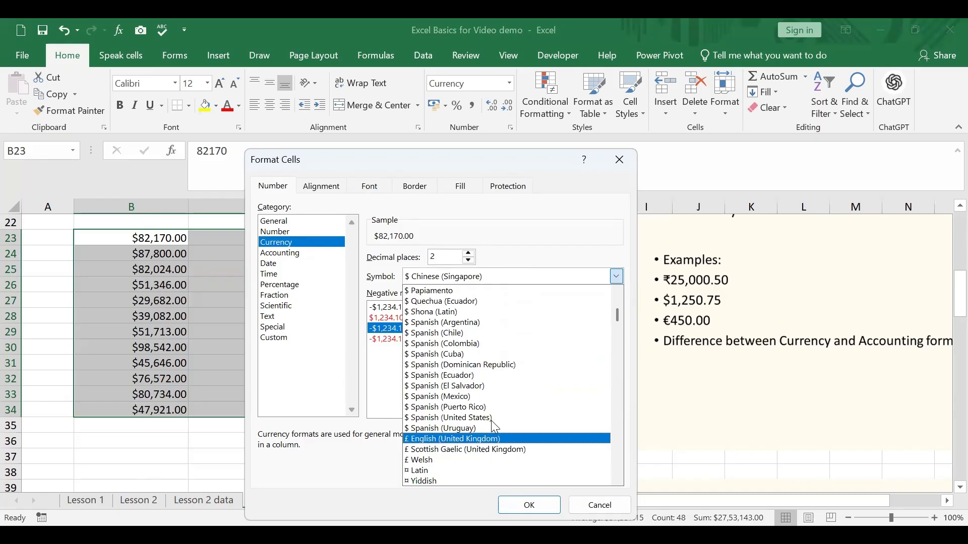
{"action": "left_click", "coordinate": [436, 440]}
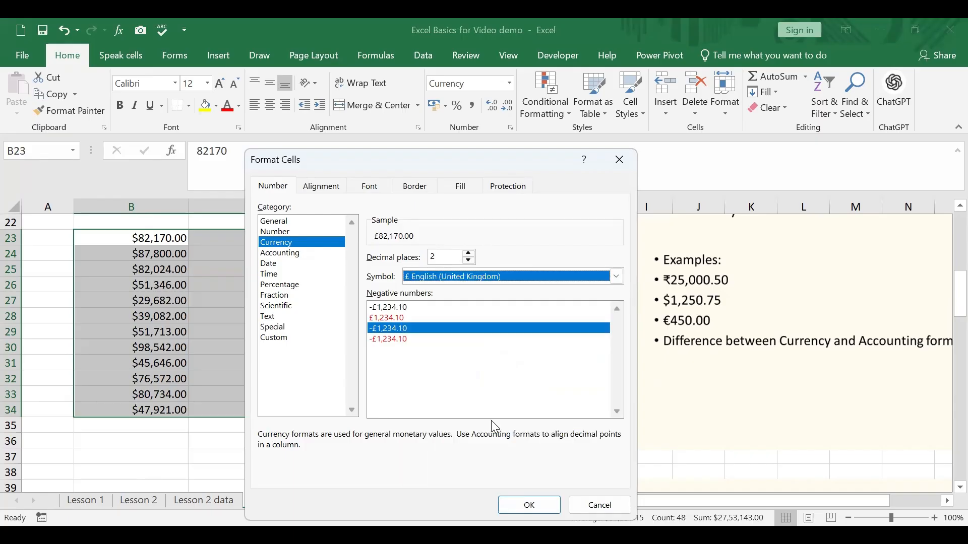
{"action": "left_click", "coordinate": [469, 261]}
{"action": "left_click", "coordinate": [469, 261]}
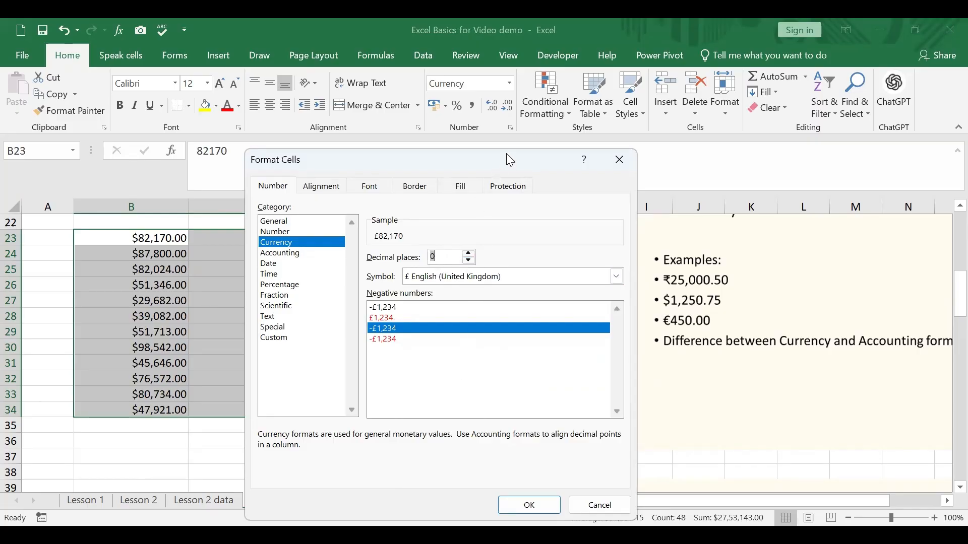
{"action": "left_click_drag", "start_coordinate": [506, 154], "coordinate": [570, 65]}
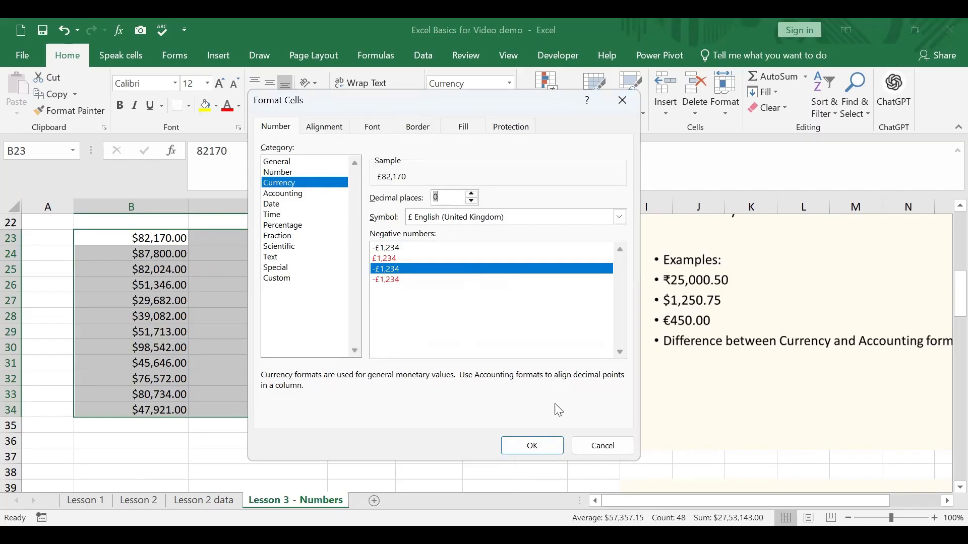
{"action": "left_click", "coordinate": [553, 403]}
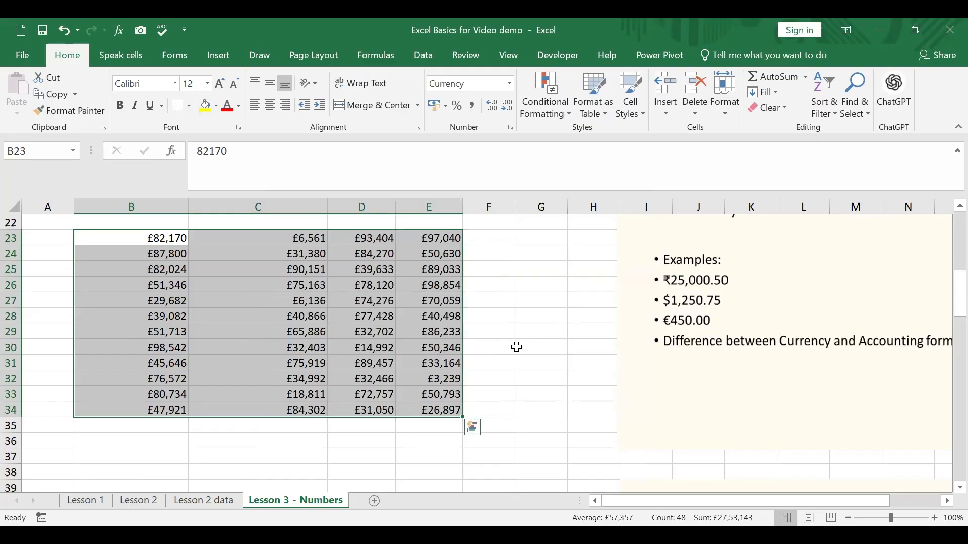
Enter the value 0.25 in cell B43, beside the Percentage Format notes
{"action": "scroll", "coordinate": [517, 346], "scroll_direction": "down", "scroll_amount": 6}
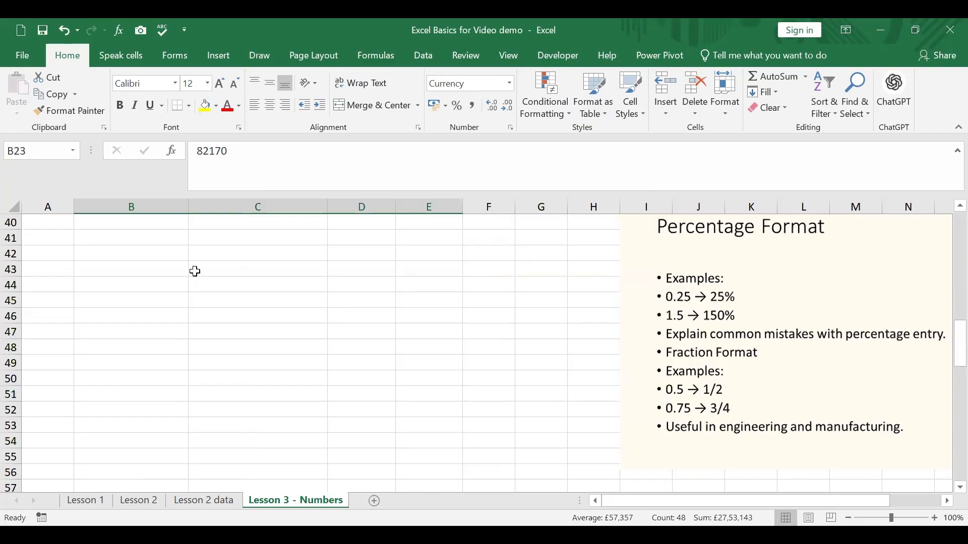
{"action": "left_click", "coordinate": [164, 268]}
{"action": "type", "text": "0"}
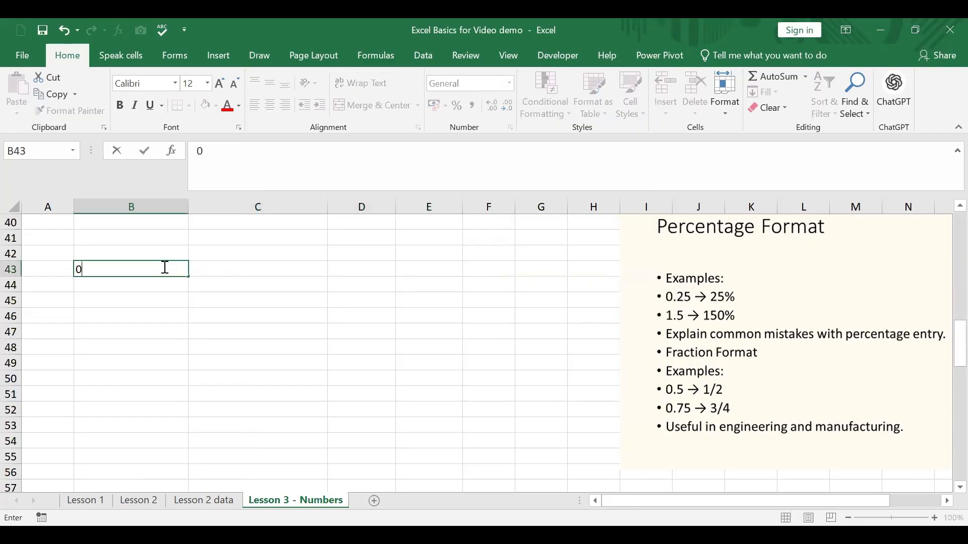
{"action": "type", "text": ".25"}
{"action": "key", "text": "Return"}
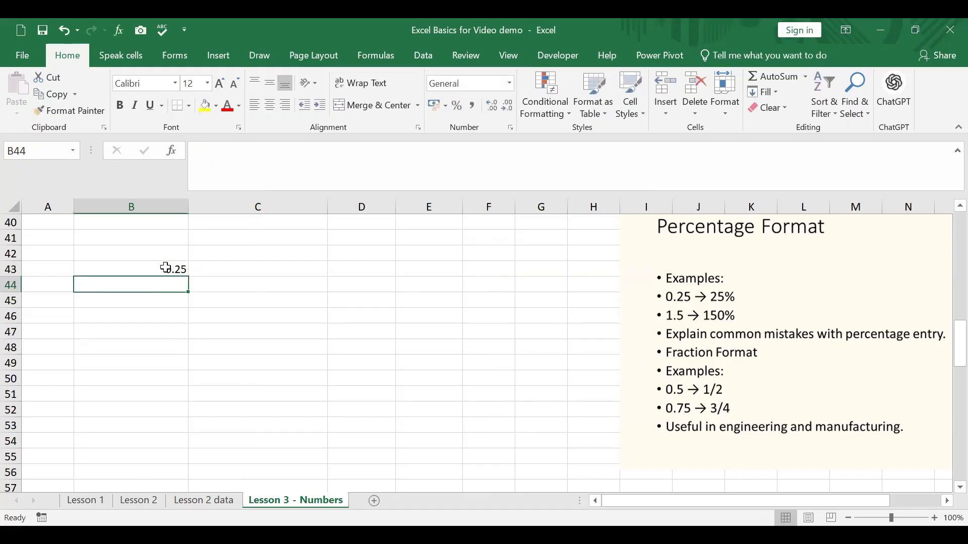
Format cell B43 as Percentage with 0 decimal places
{"action": "left_click", "coordinate": [166, 267]}
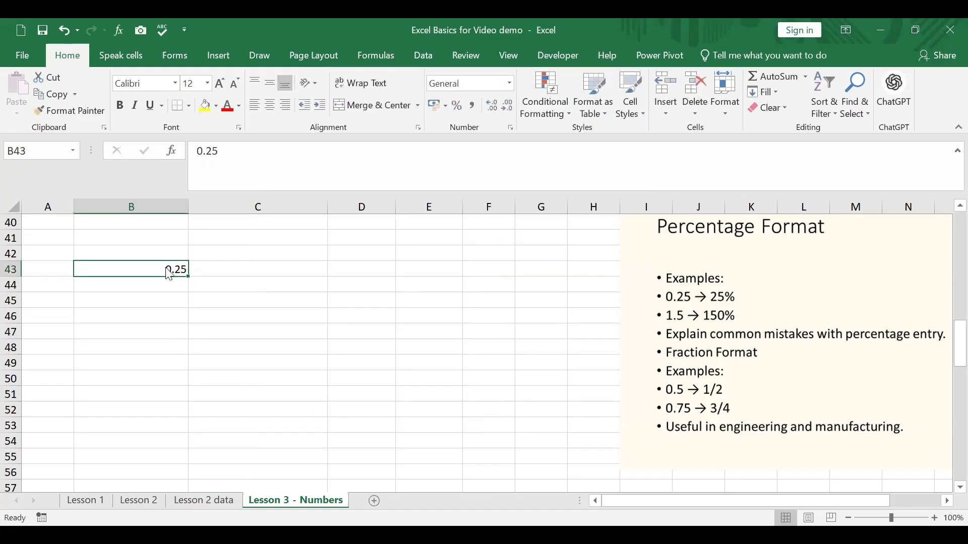
{"action": "right_click", "coordinate": [169, 274]}
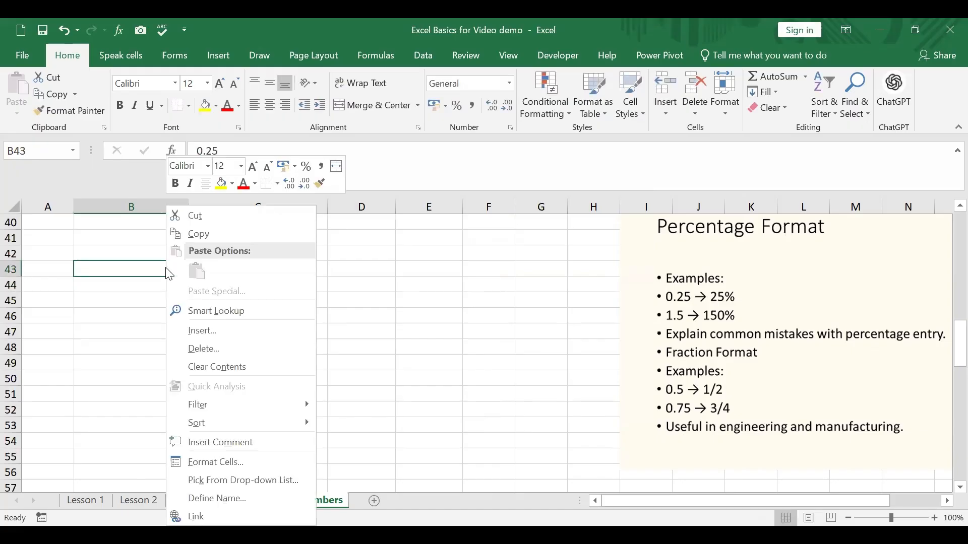
{"action": "left_click", "coordinate": [232, 466]}
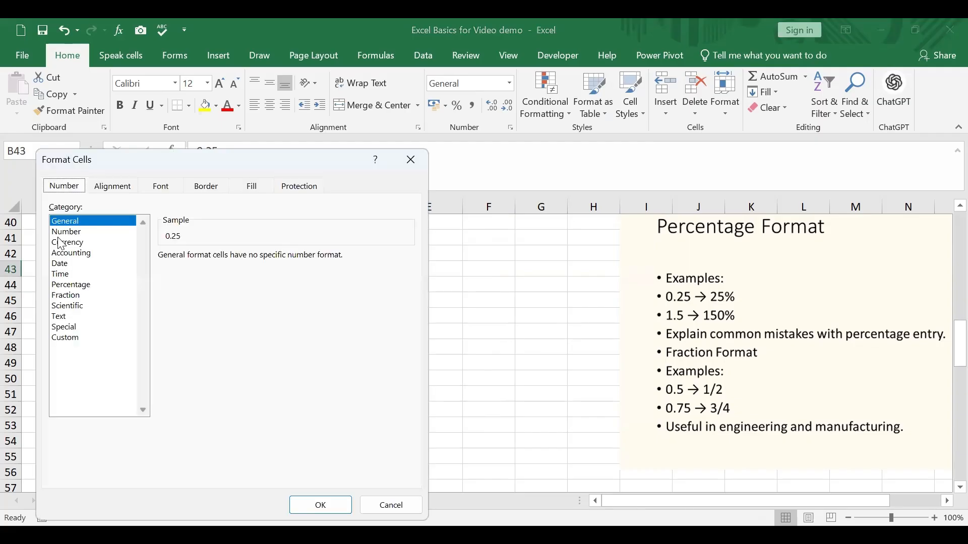
{"action": "left_click", "coordinate": [81, 286]}
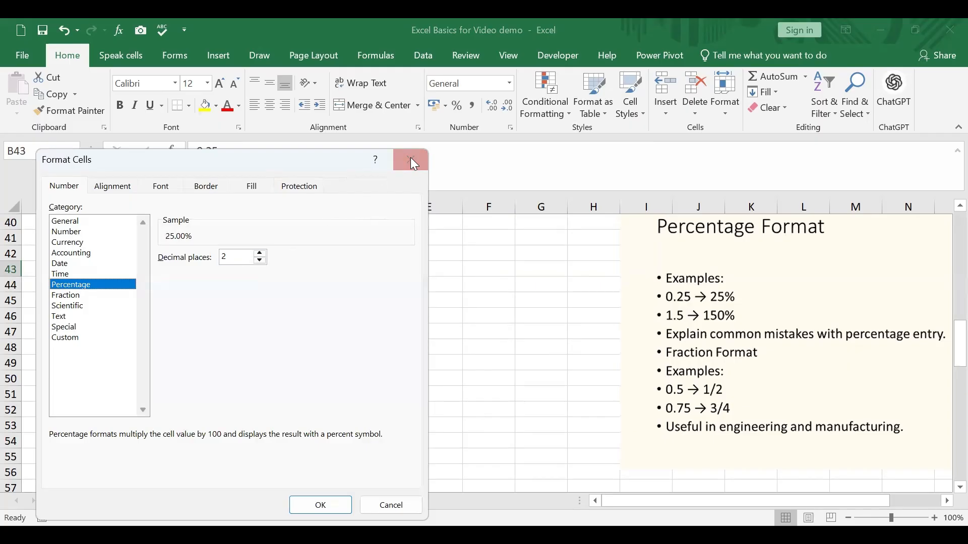
{"action": "left_click", "coordinate": [260, 260]}
{"action": "left_click", "coordinate": [260, 261]}
{"action": "left_click_drag", "start_coordinate": [340, 164], "coordinate": [337, 113]}
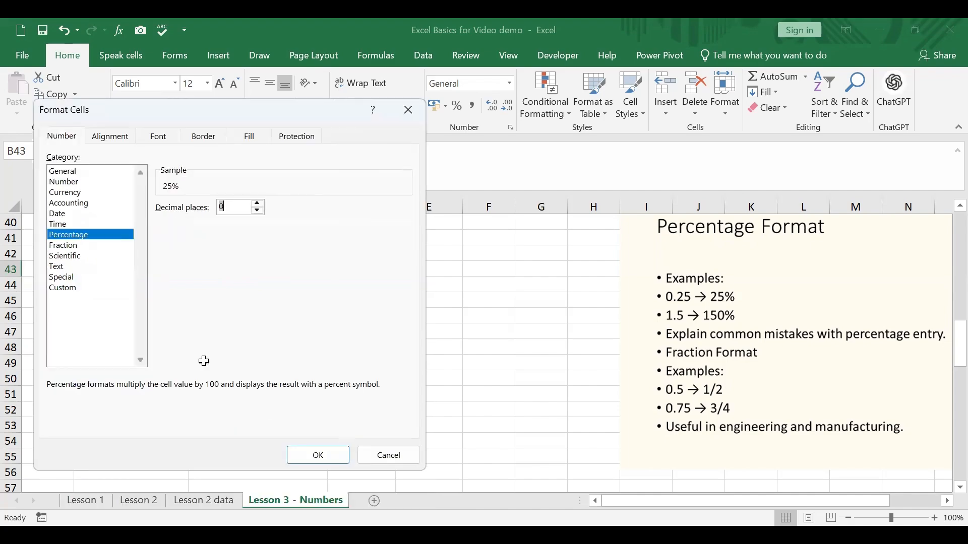
{"action": "key", "text": "Return"}
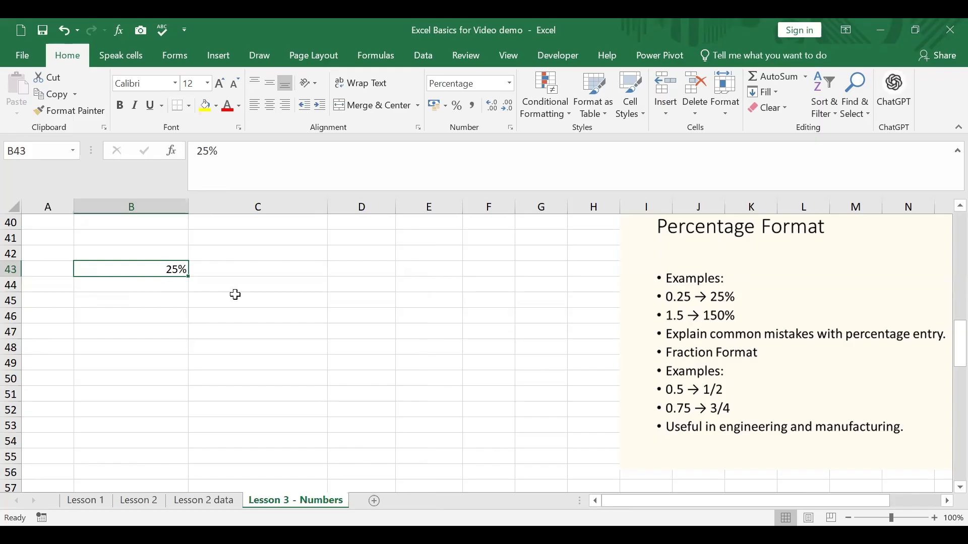
Replace the value in B43 with 1.5 and increase its displayed decimals to two places
{"action": "type", "text": "1.5"}
{"action": "key", "text": "Return"}
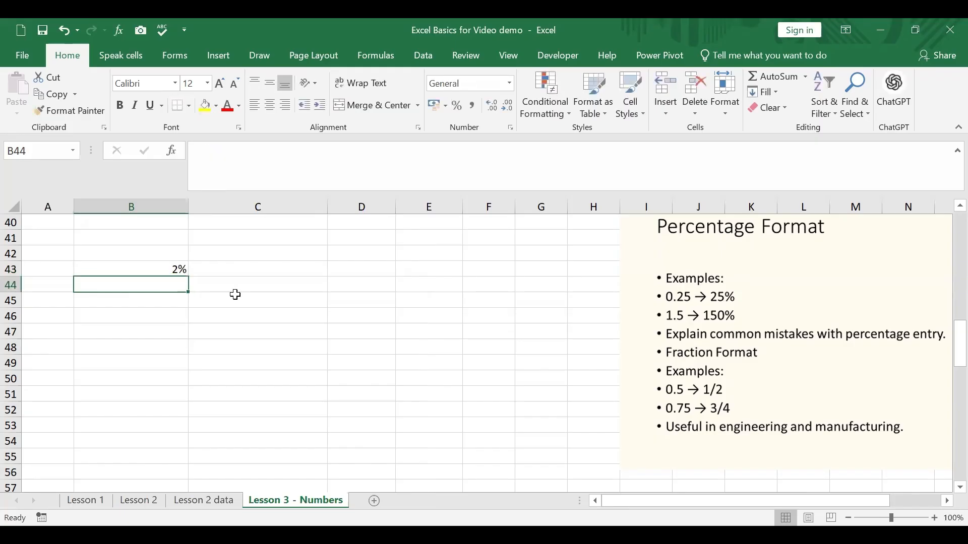
{"action": "left_click", "coordinate": [154, 266]}
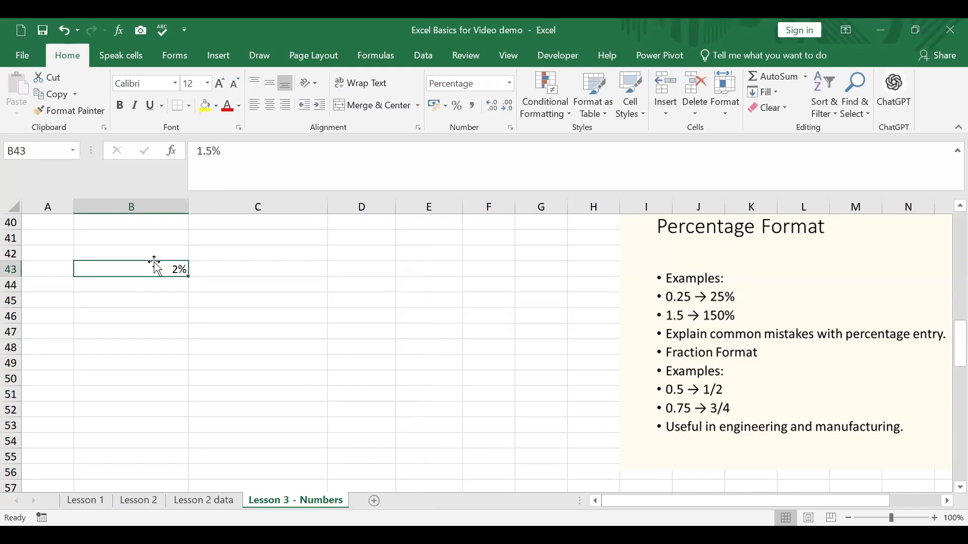
{"action": "left_click", "coordinate": [496, 109]}
{"action": "left_click", "coordinate": [497, 109]}
{"action": "left_click", "coordinate": [221, 271]}
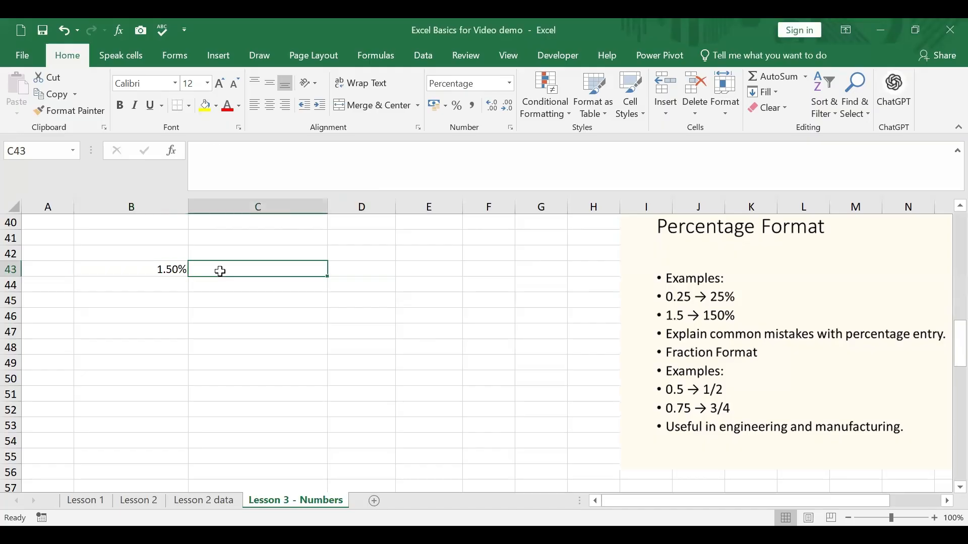
Enter .25% in cell C43, beside the existing percentage value
{"action": "type", "text": "."}
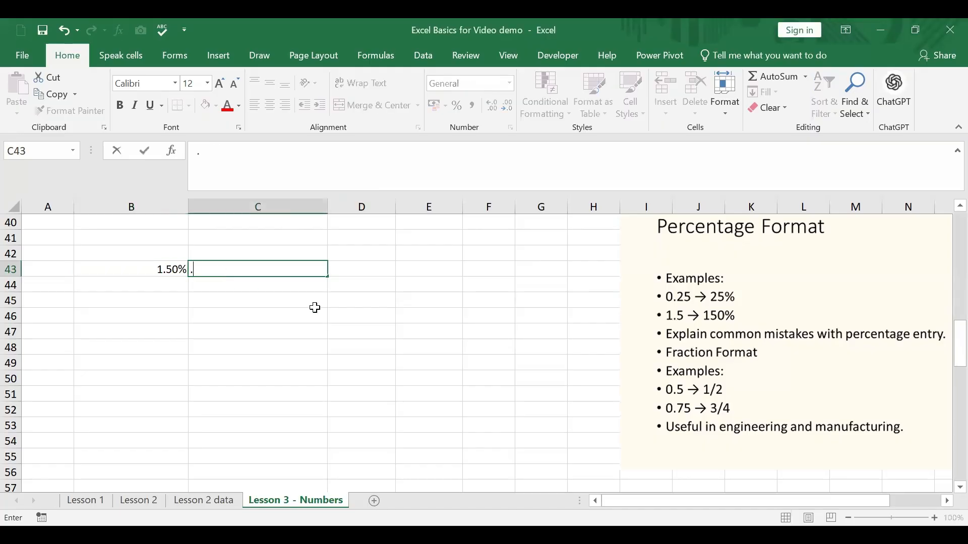
{"action": "type", "text": "25%"}
{"action": "key", "text": "Return"}
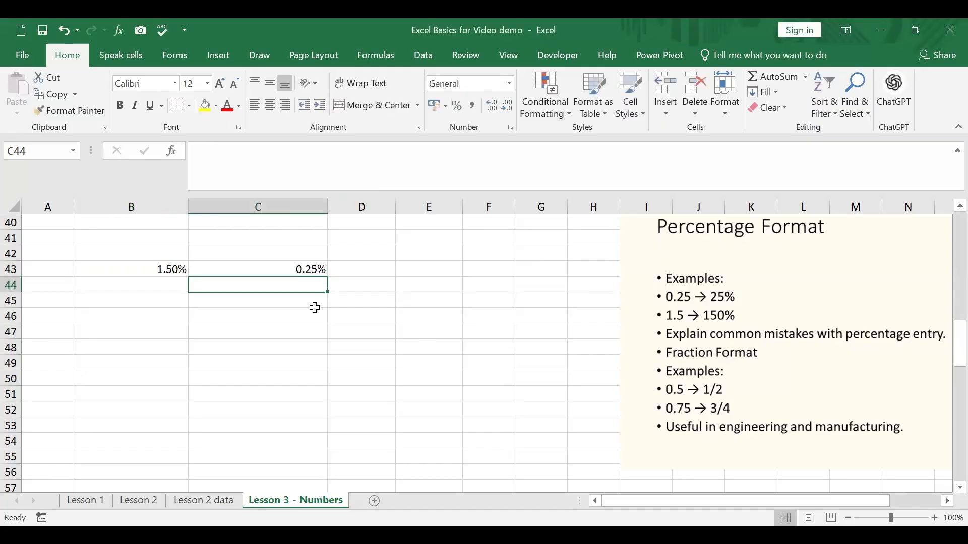
Change cell C43's format from Percentage to Number with 2 decimal places
{"action": "left_click", "coordinate": [262, 272]}
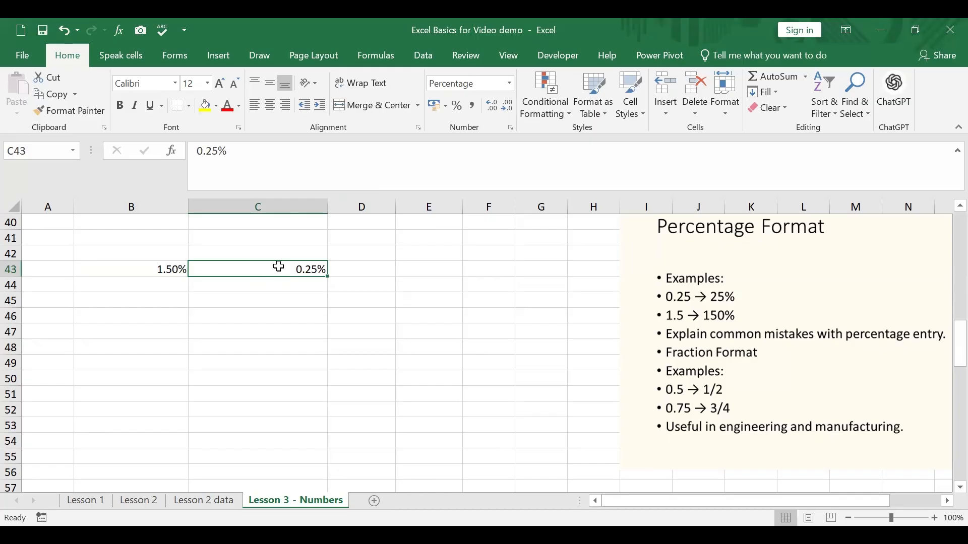
{"action": "right_click", "coordinate": [278, 266]}
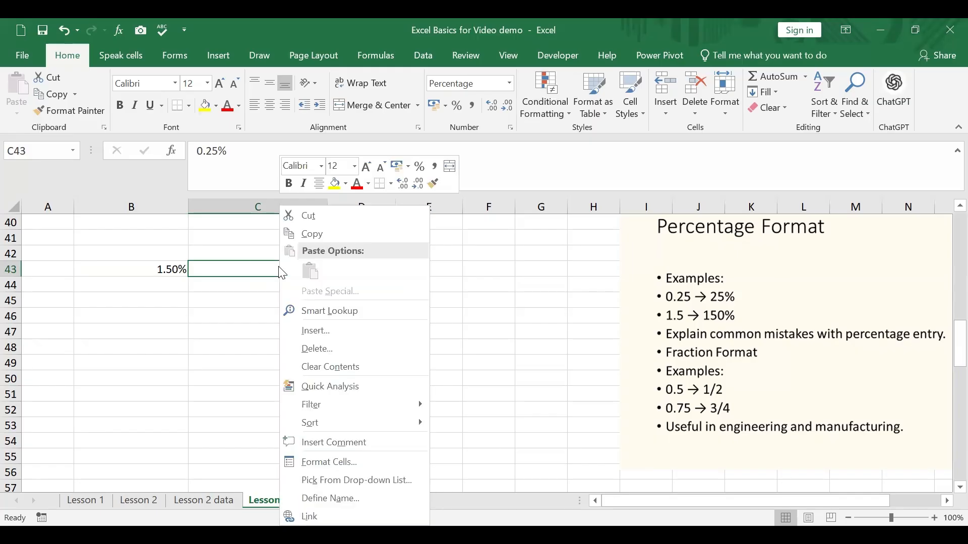
{"action": "left_click", "coordinate": [337, 463]}
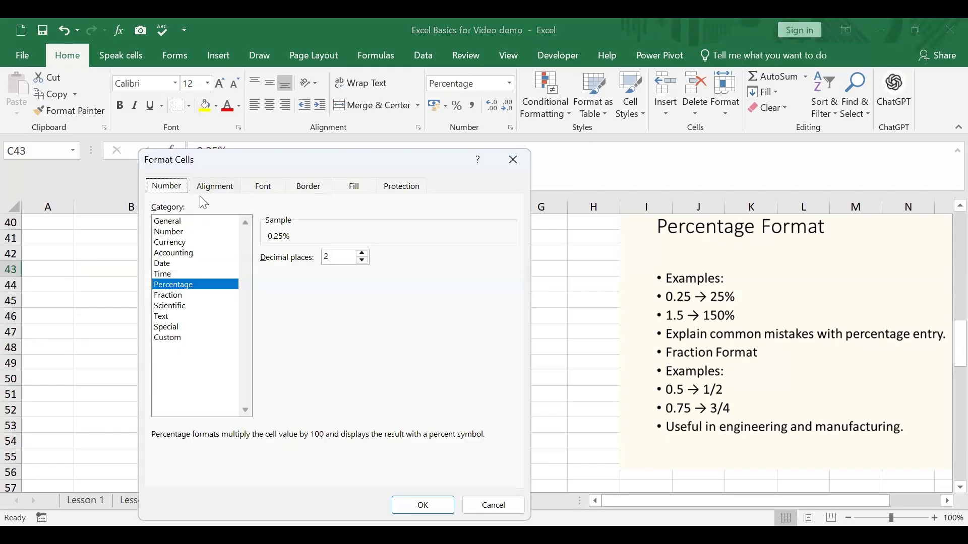
{"action": "left_click", "coordinate": [178, 231]}
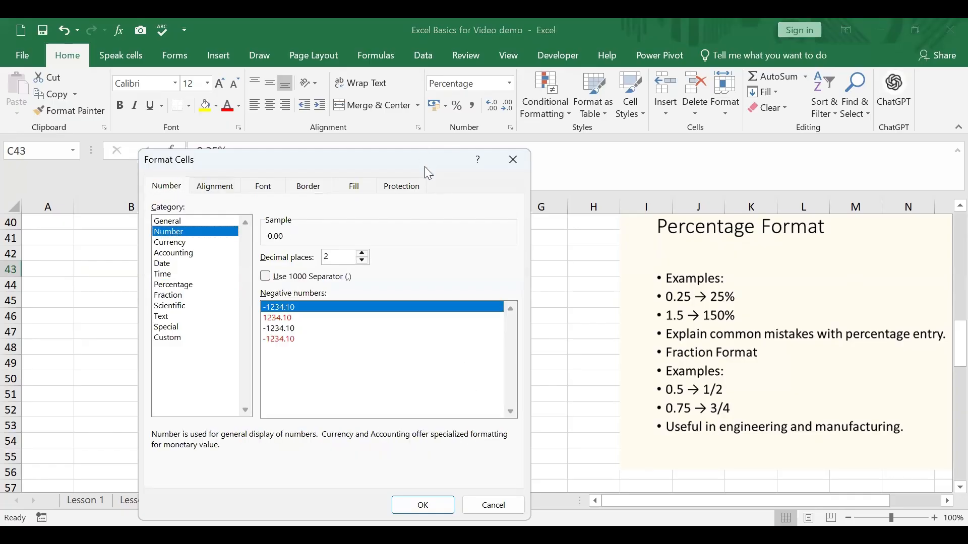
{"action": "left_click_drag", "start_coordinate": [425, 167], "coordinate": [419, 82]}
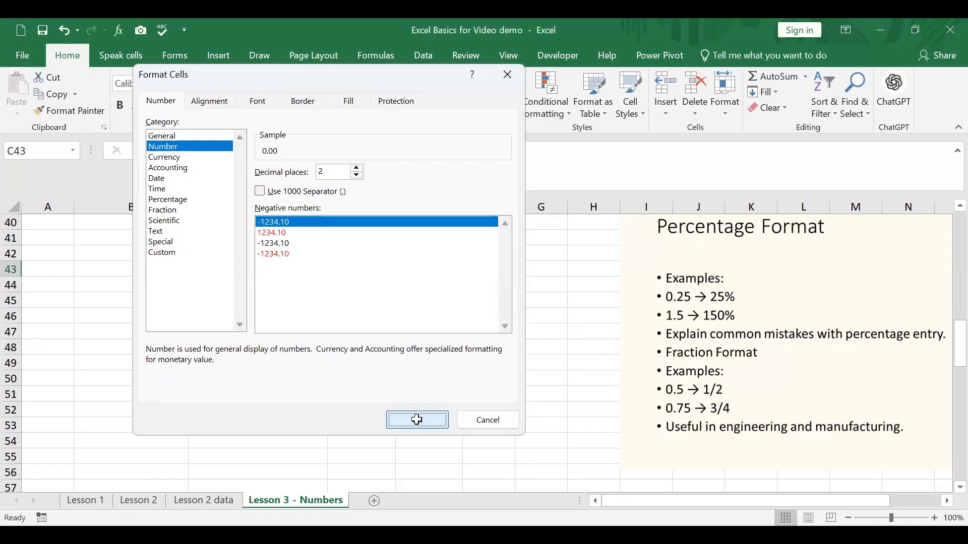
{"action": "key", "text": "Return"}
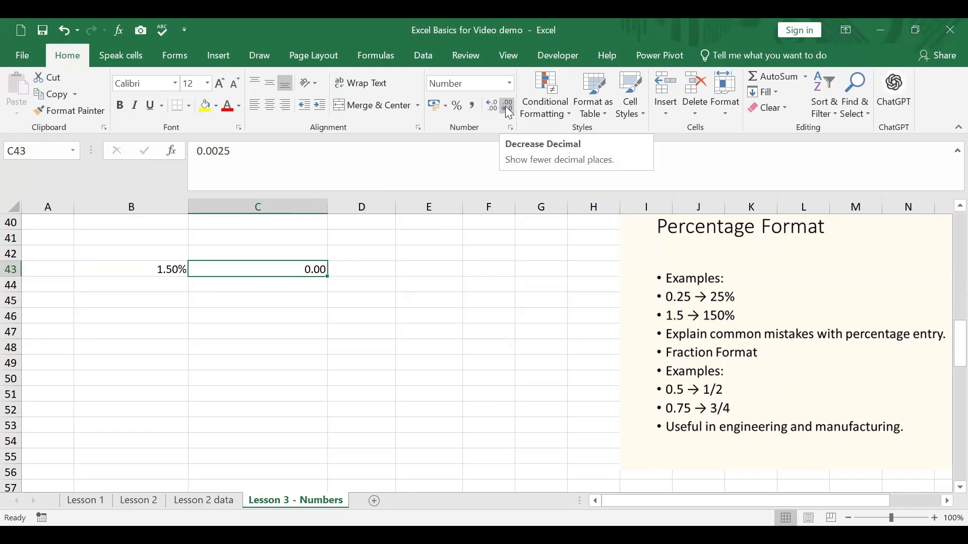
Adjust the displayed decimals of cell C43 to four places
{"action": "left_click", "coordinate": [491, 108]}
{"action": "left_click", "coordinate": [491, 108]}
{"action": "left_click", "coordinate": [491, 108]}
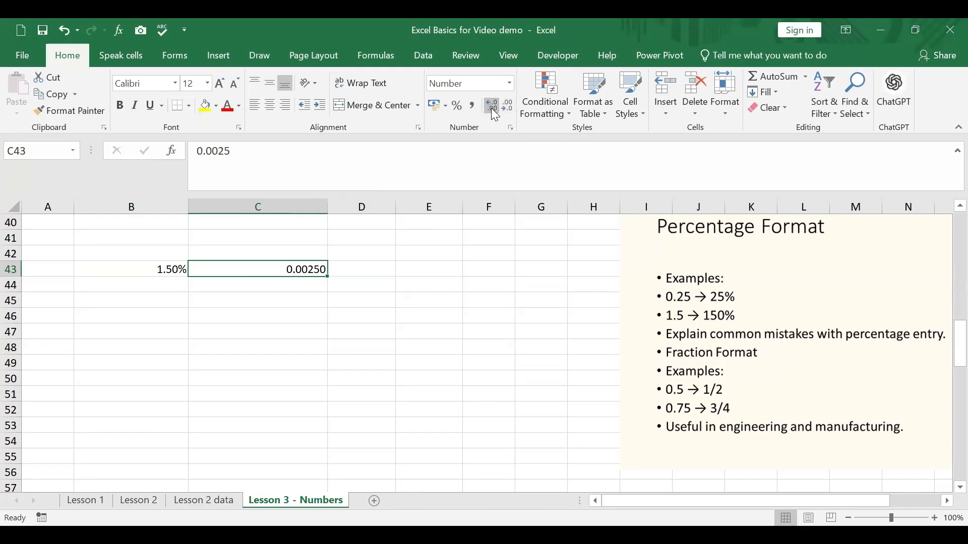
{"action": "left_click", "coordinate": [510, 105]}
Enter 3/4 in the General-formatted cell C47 and check its stored value
{"action": "left_click", "coordinate": [231, 335]}
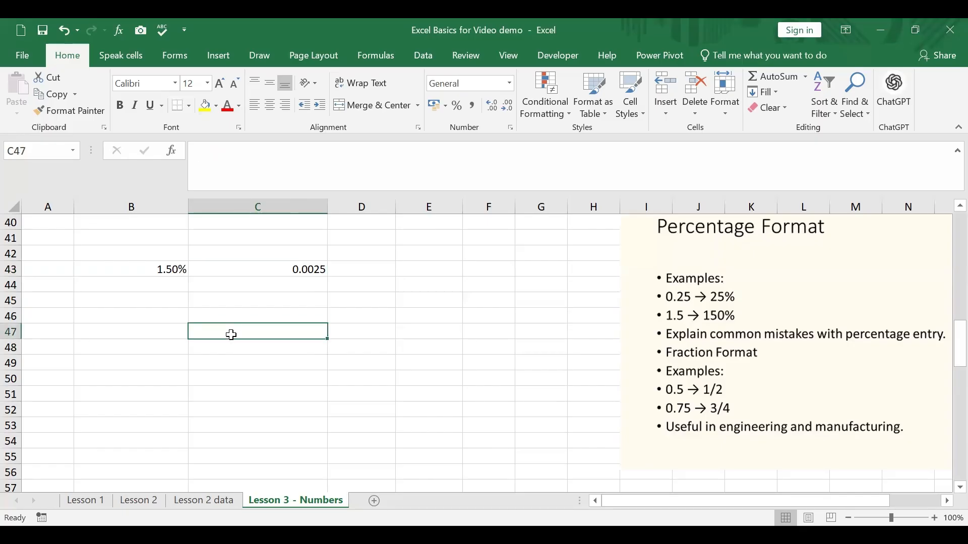
{"action": "type", "text": "3/4"}
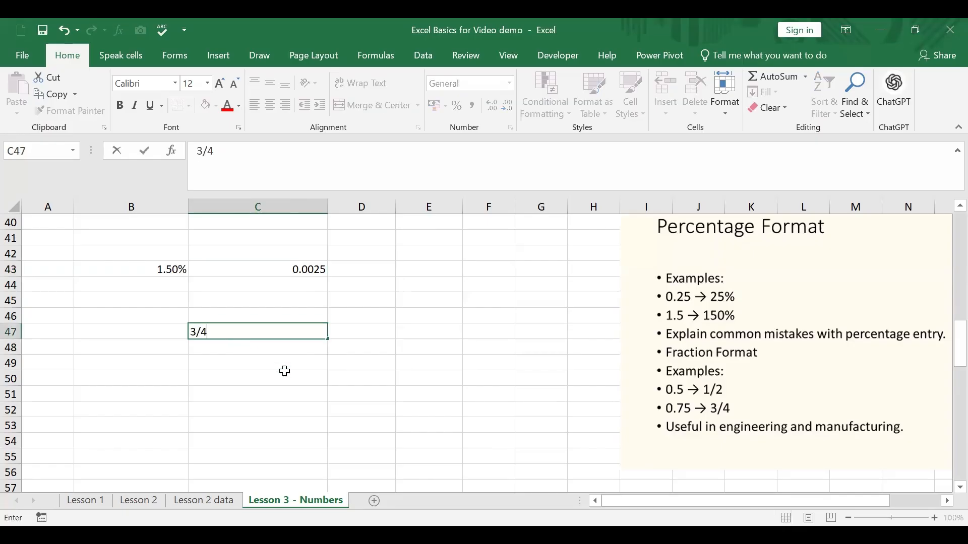
{"action": "key", "text": "Return"}
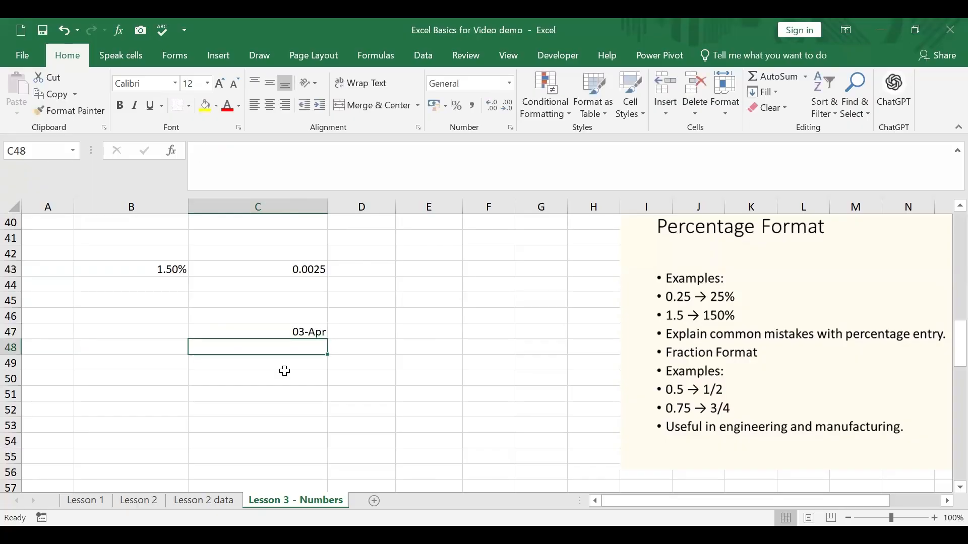
{"action": "left_click", "coordinate": [308, 330]}
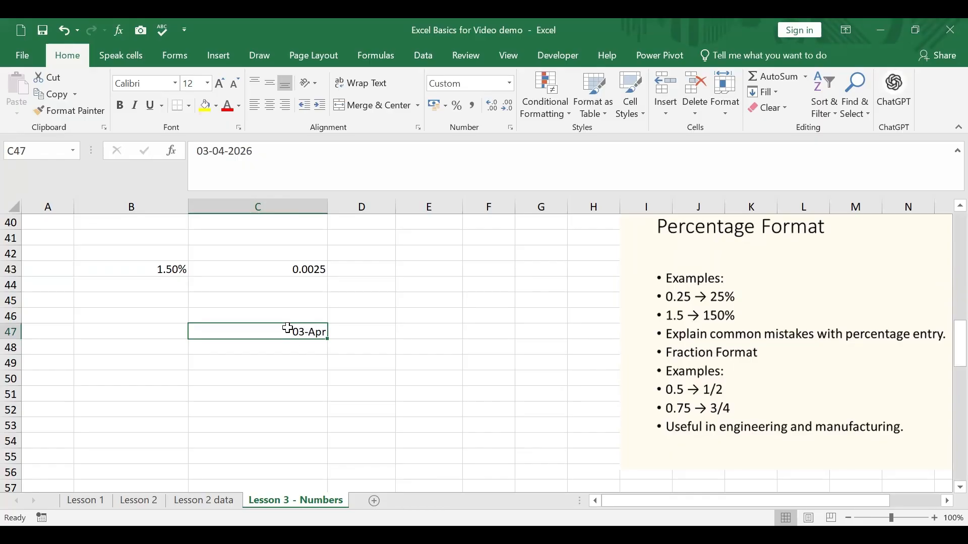
Format cell C48 as Fraction with the type Up to two digits (21/25) and enter 3/4 in it
{"action": "left_click", "coordinate": [274, 351]}
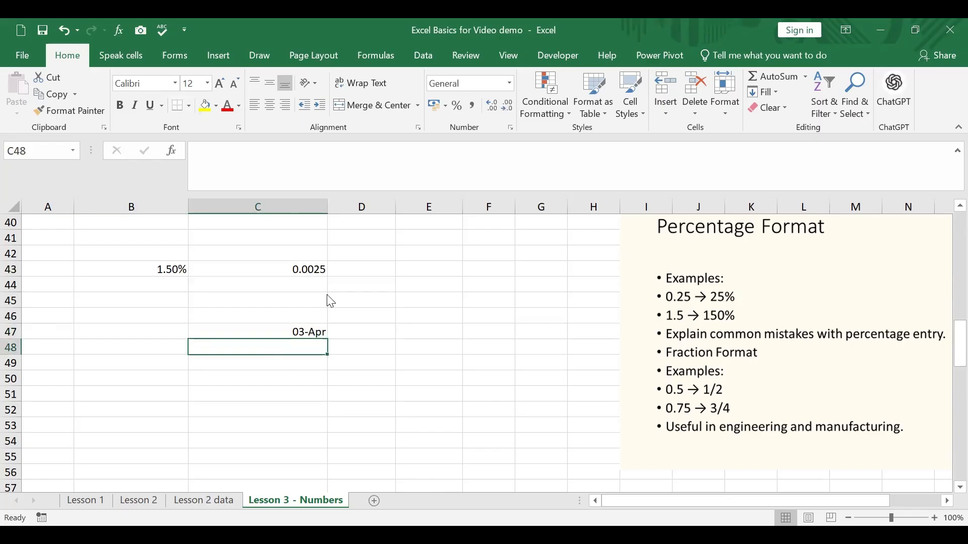
{"action": "right_click", "coordinate": [275, 350]}
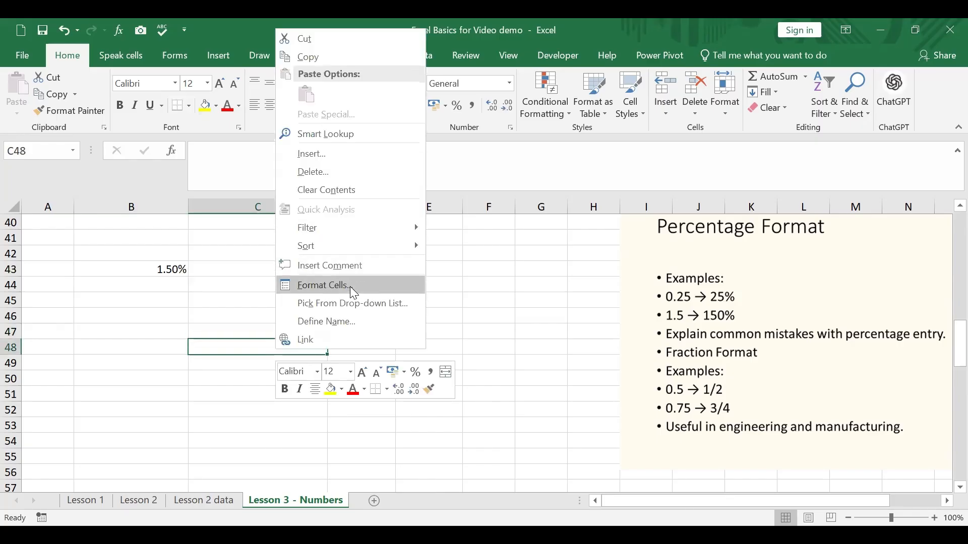
{"action": "key", "text": "Return"}
{"action": "left_click", "coordinate": [195, 237]}
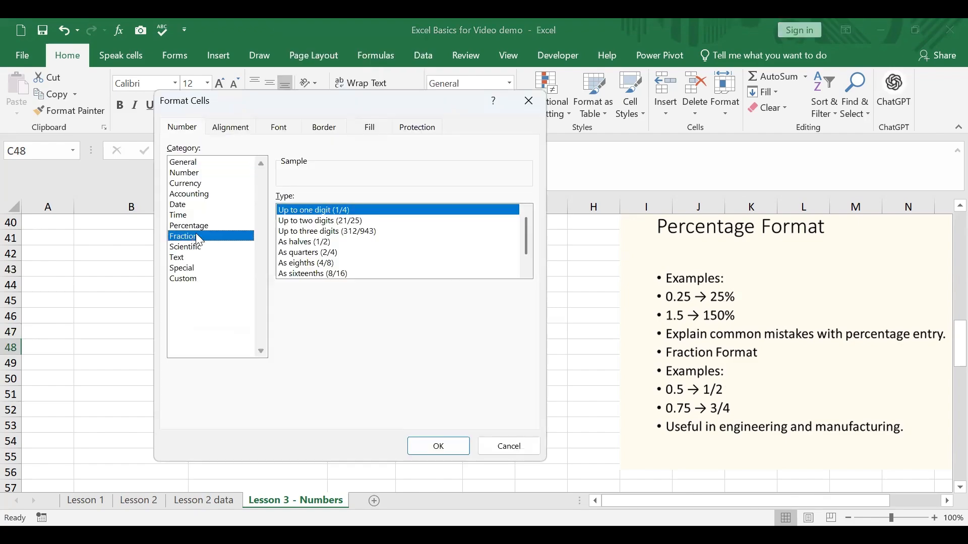
{"action": "left_click", "coordinate": [316, 222]}
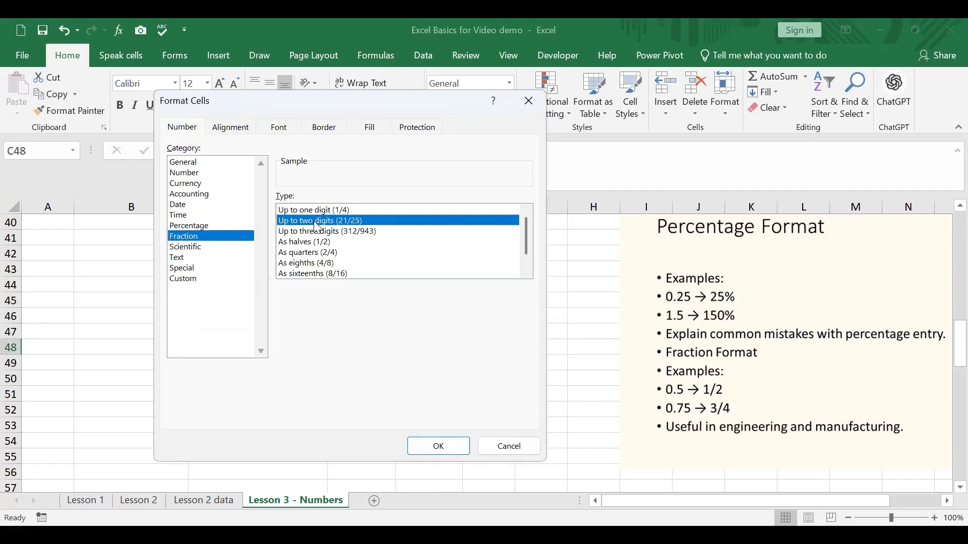
{"action": "left_click", "coordinate": [463, 451]}
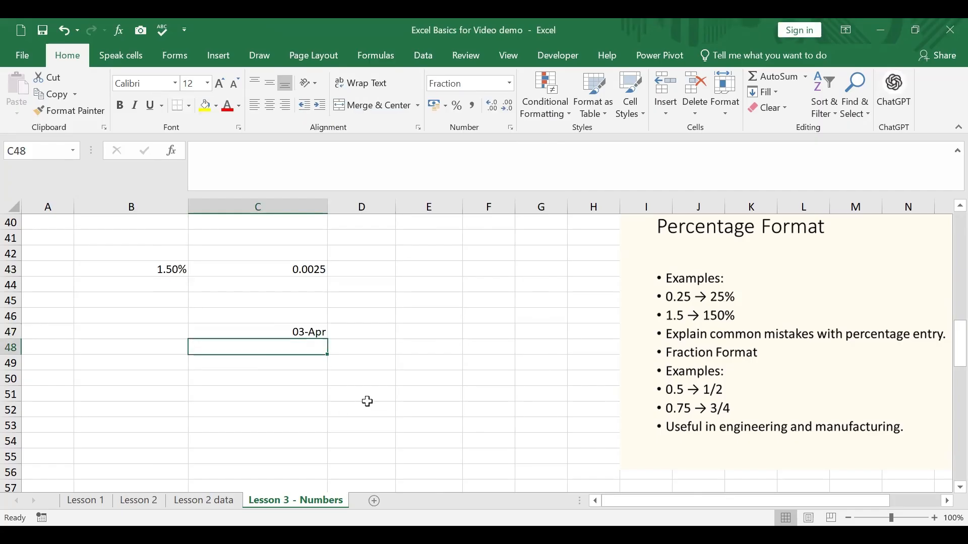
{"action": "type", "text": "3/4"}
{"action": "key", "text": "Return"}
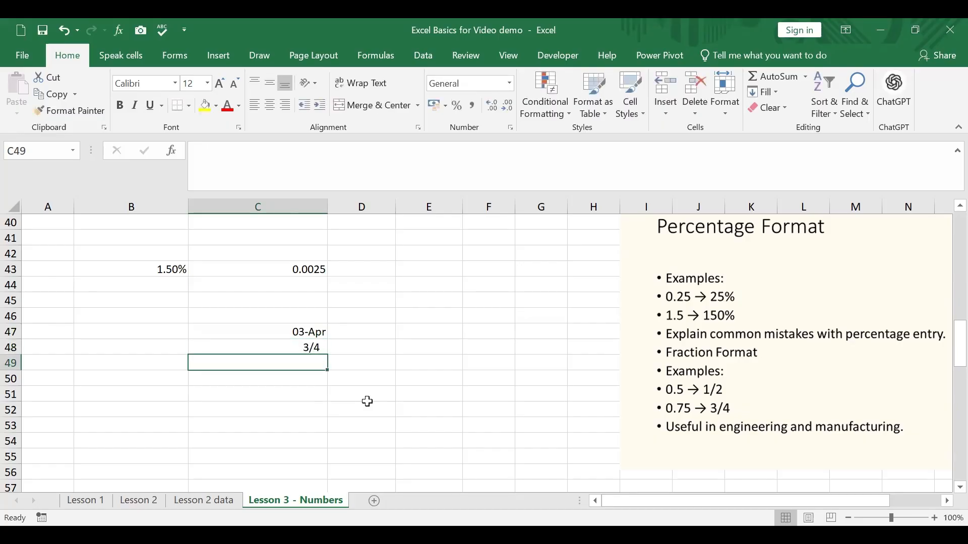
Replace the fraction in C48 with 23/45 and compare its stored value with that of C47
{"action": "left_click", "coordinate": [278, 349]}
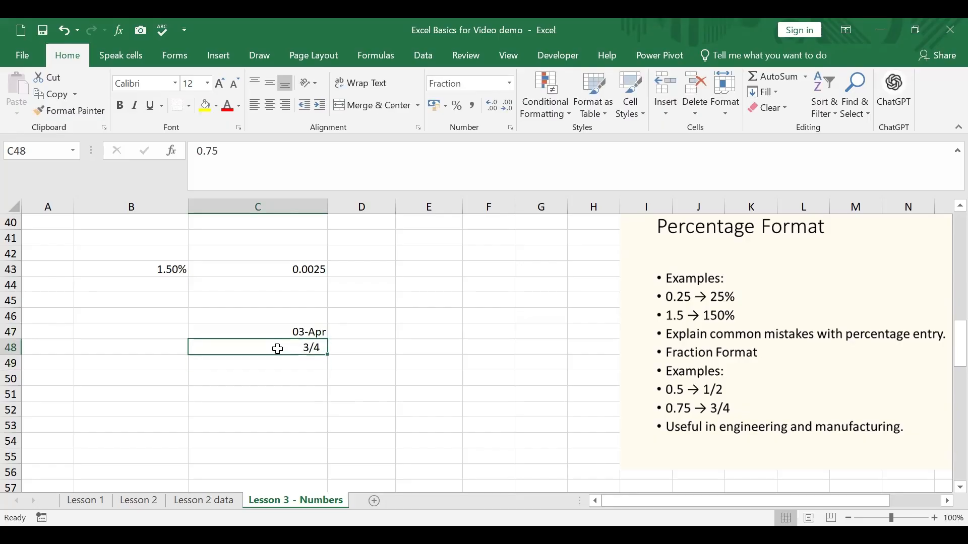
{"action": "type", "text": "23/"}
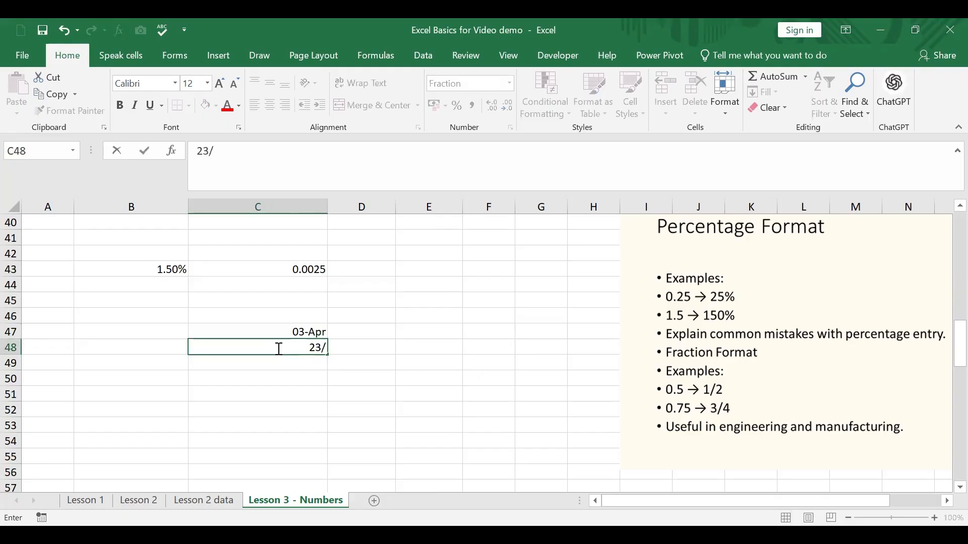
{"action": "type", "text": "45"}
{"action": "key", "text": "Return"}
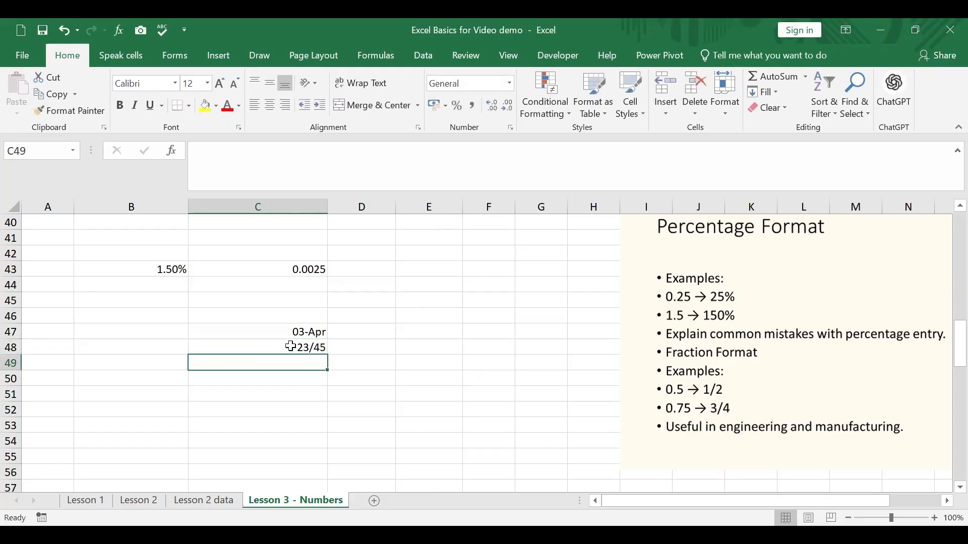
{"action": "left_click", "coordinate": [291, 346]}
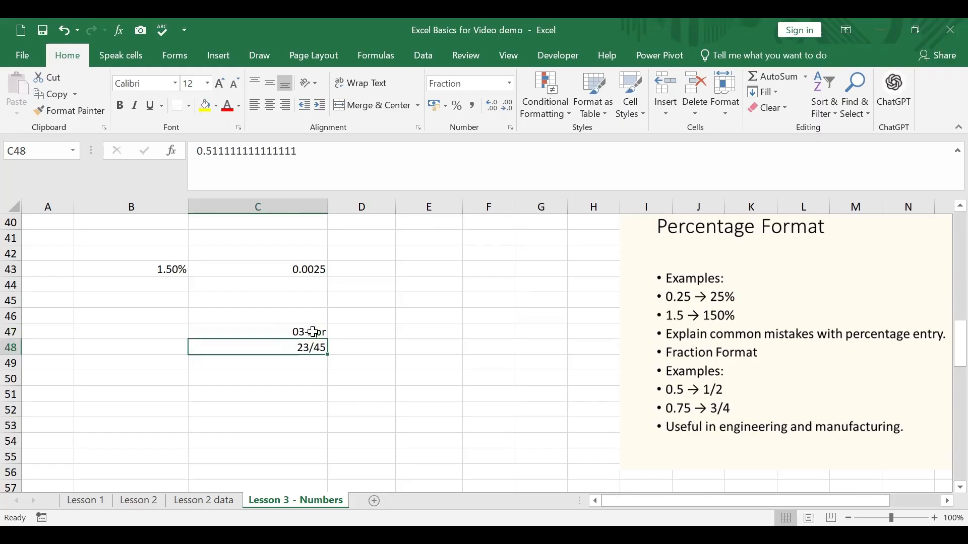
{"action": "left_click", "coordinate": [313, 332]}
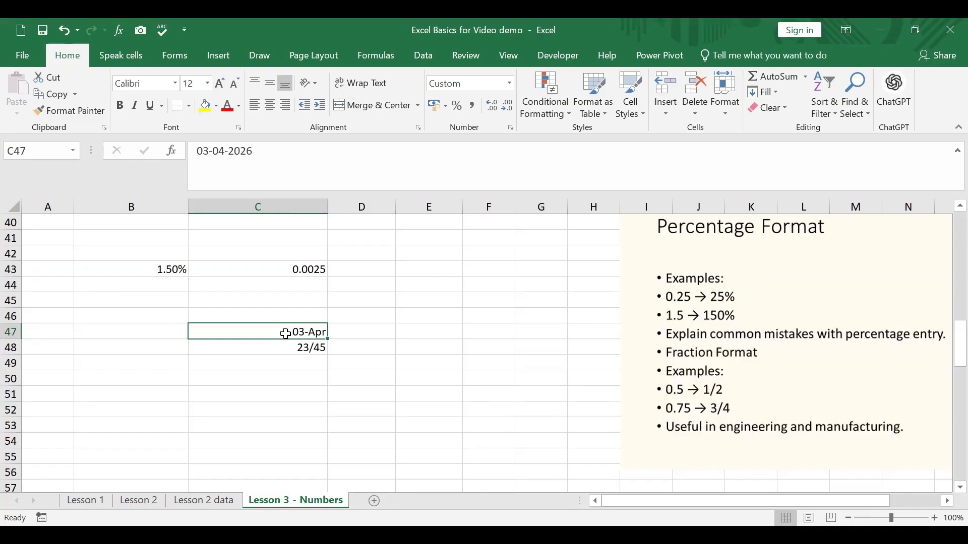
Enter 3/4 as text in cell D47 using a leading apostrophe ('3/4), and check the cell's content
{"action": "left_click", "coordinate": [343, 331]}
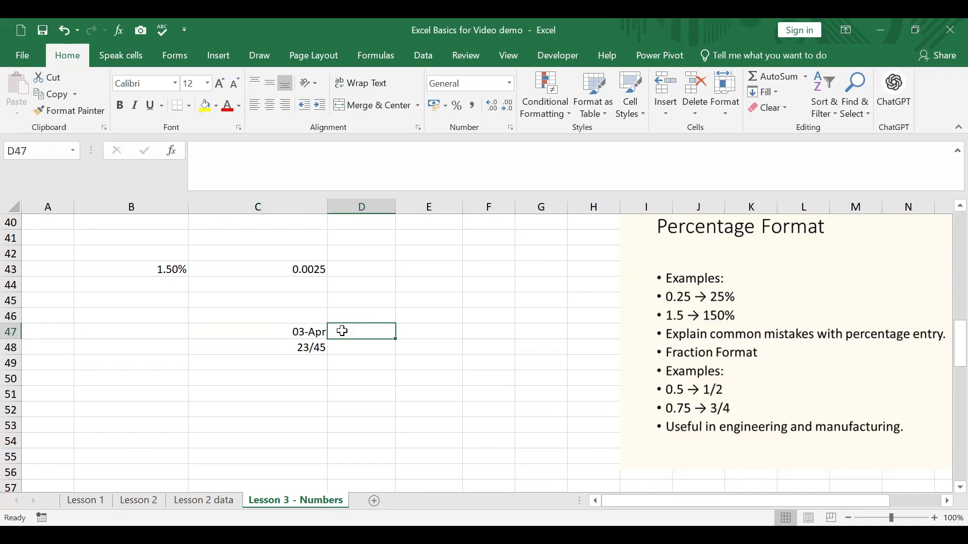
{"action": "type", "text": "'"}
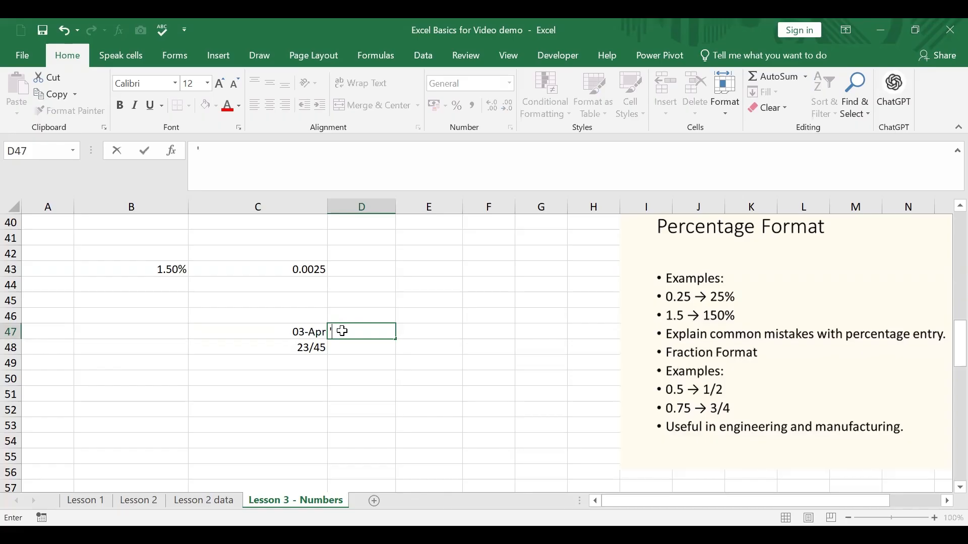
{"action": "type", "text": "3/4"}
{"action": "key", "text": "Return"}
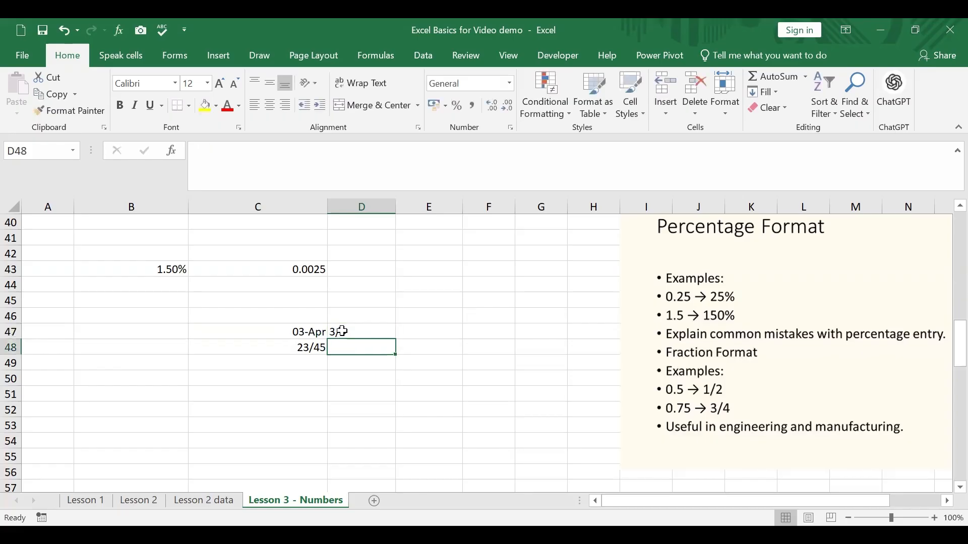
{"action": "left_click", "coordinate": [371, 328]}
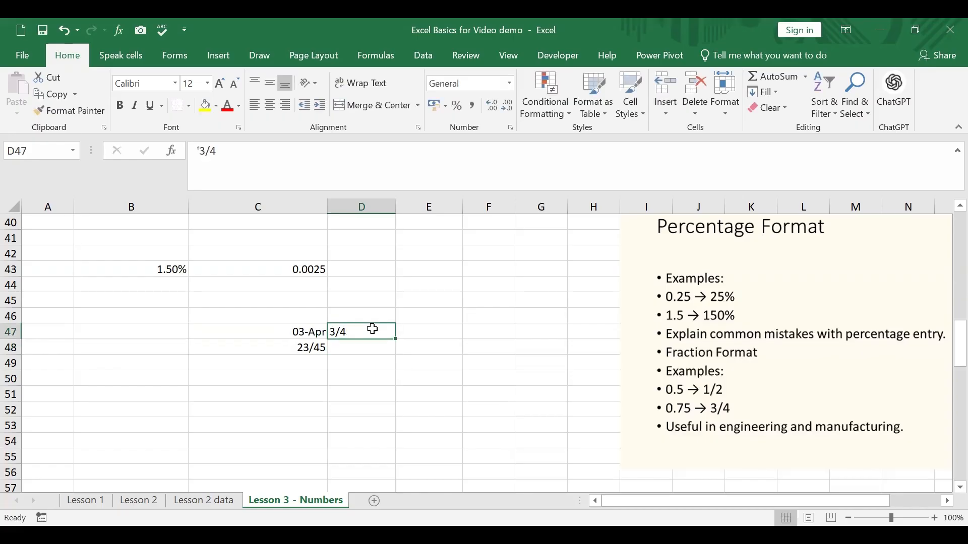
Enter 1/2 as text in cell E47 using a leading apostrophe ('1/2)
{"action": "left_click", "coordinate": [436, 332]}
{"action": "type", "text": "'1/2"}
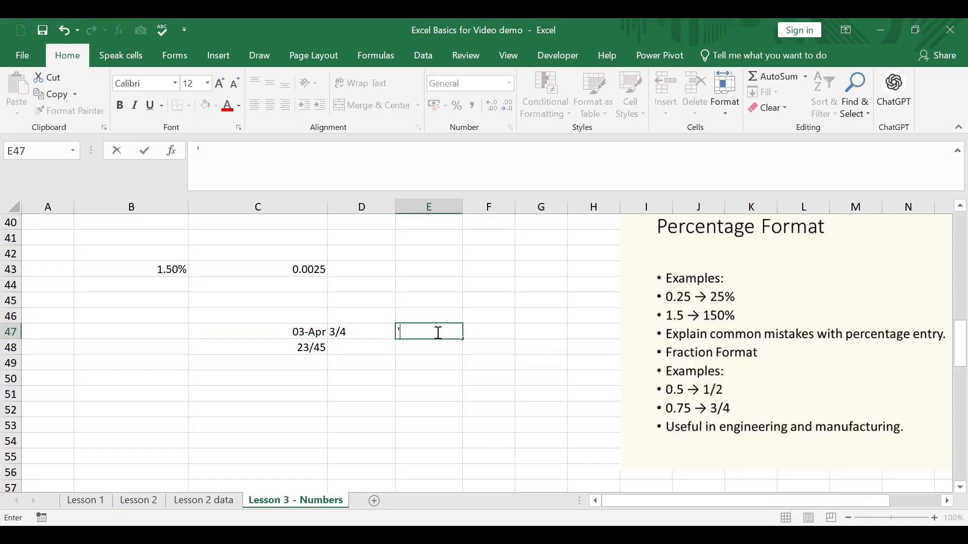
{"action": "key", "text": "Return"}
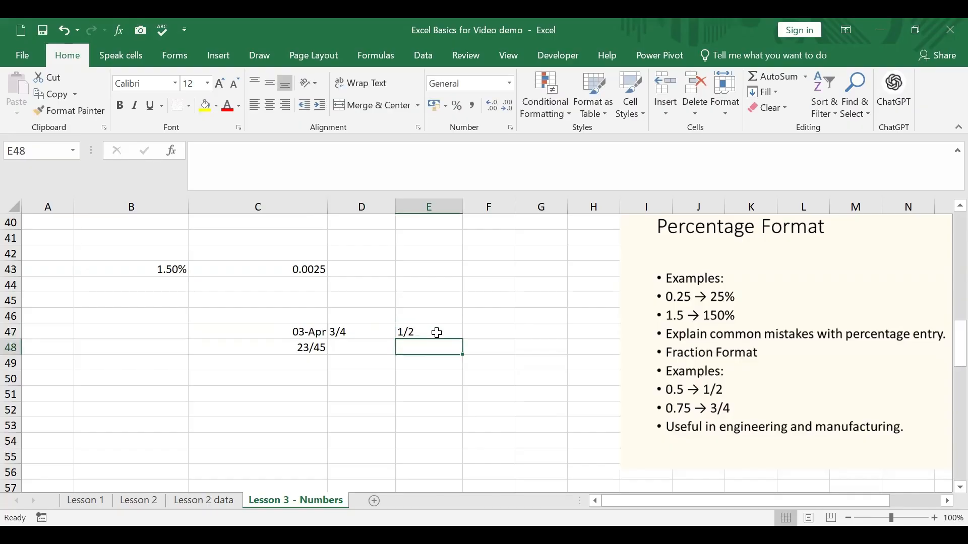
Add the two text fractions in cell F47 with the formula =D47+E47 and reselect the formula cell
{"action": "left_click", "coordinate": [492, 331]}
{"action": "type", "text": "="}
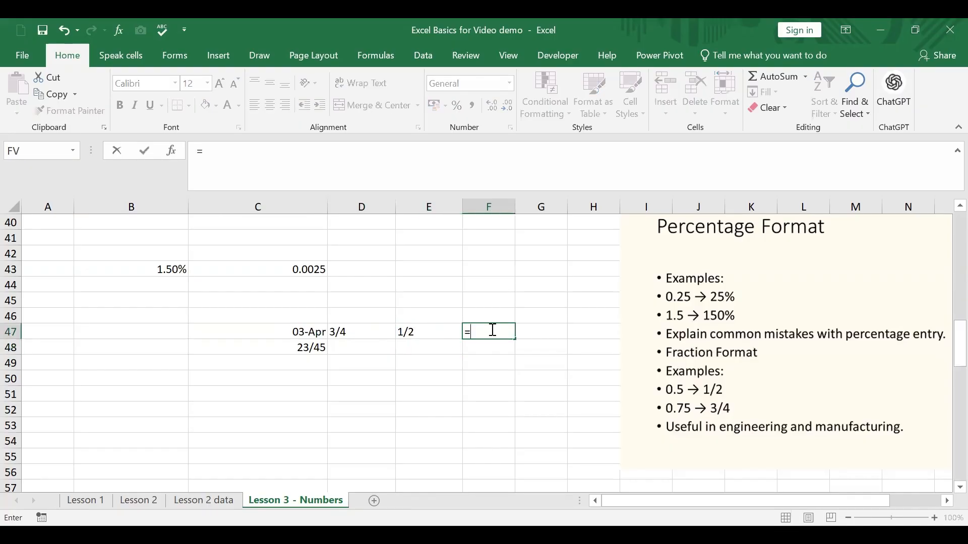
{"action": "left_click", "coordinate": [342, 335]}
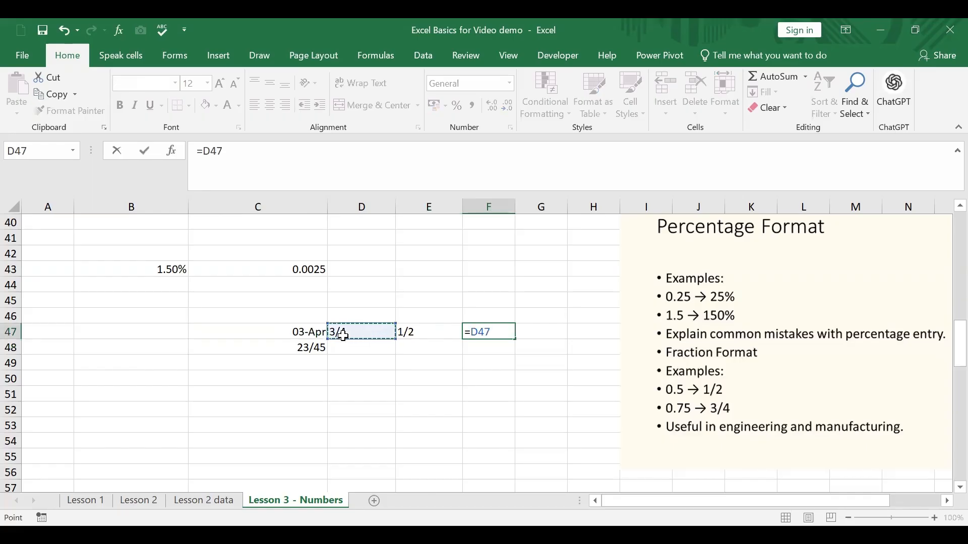
{"action": "type", "text": "+"}
{"action": "left_click", "coordinate": [426, 328]}
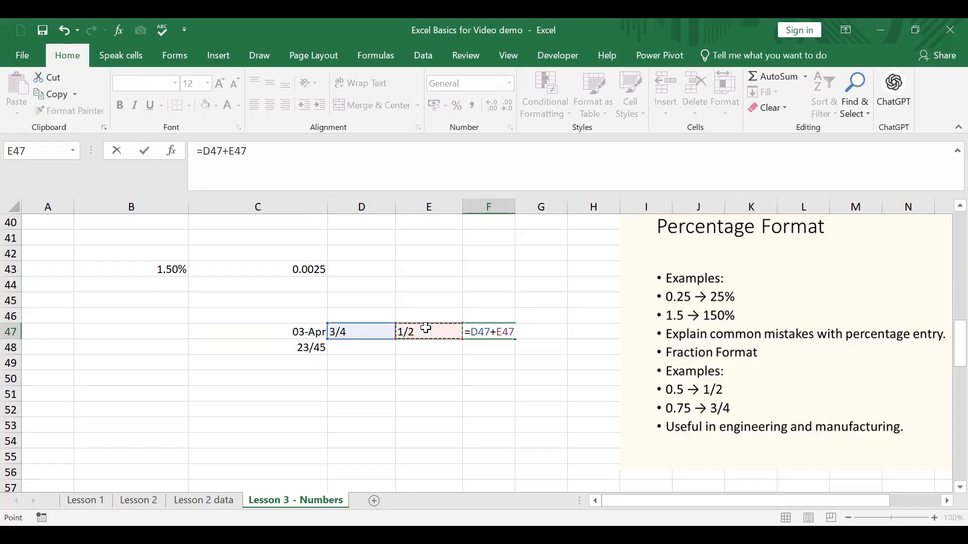
{"action": "key", "text": "Return"}
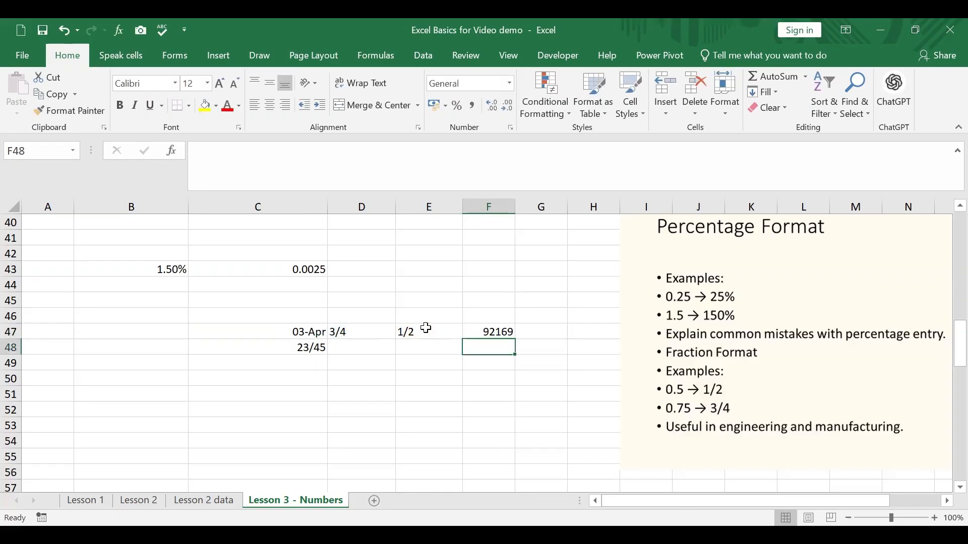
{"action": "left_click", "coordinate": [485, 329]}
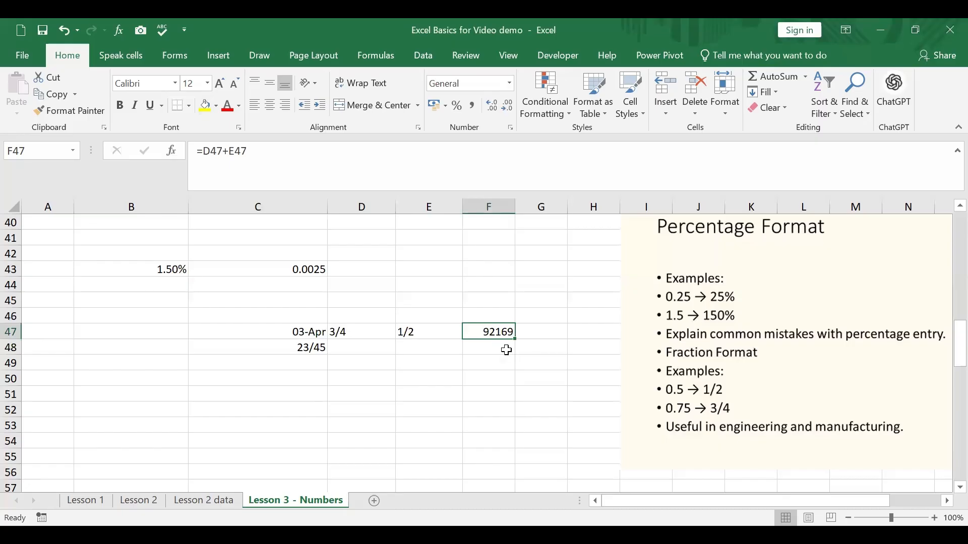
Compare the text fractions in D47 and E47 with the addition formula in F47
{"action": "left_click", "coordinate": [383, 335]}
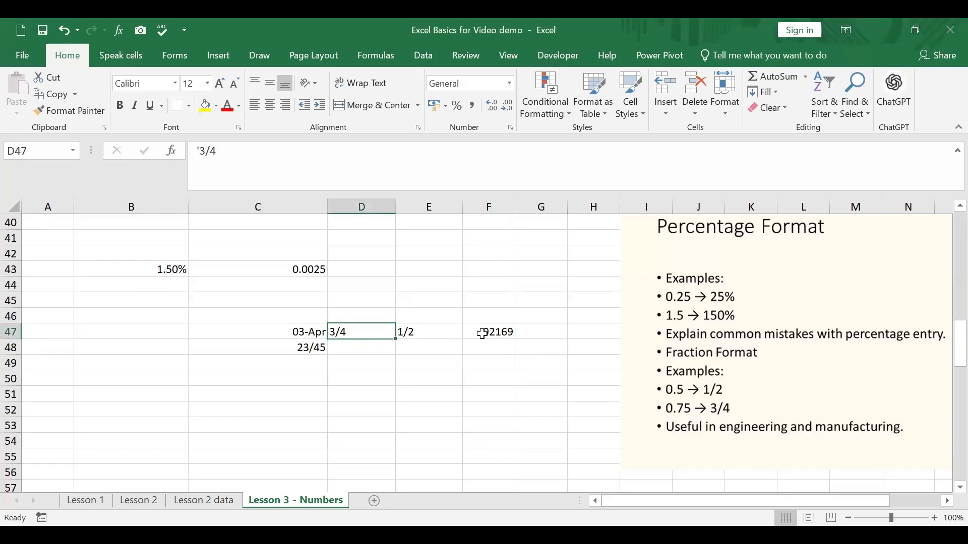
{"action": "left_click", "coordinate": [483, 334]}
{"action": "left_click", "coordinate": [387, 328]}
{"action": "left_click", "coordinate": [417, 329]}
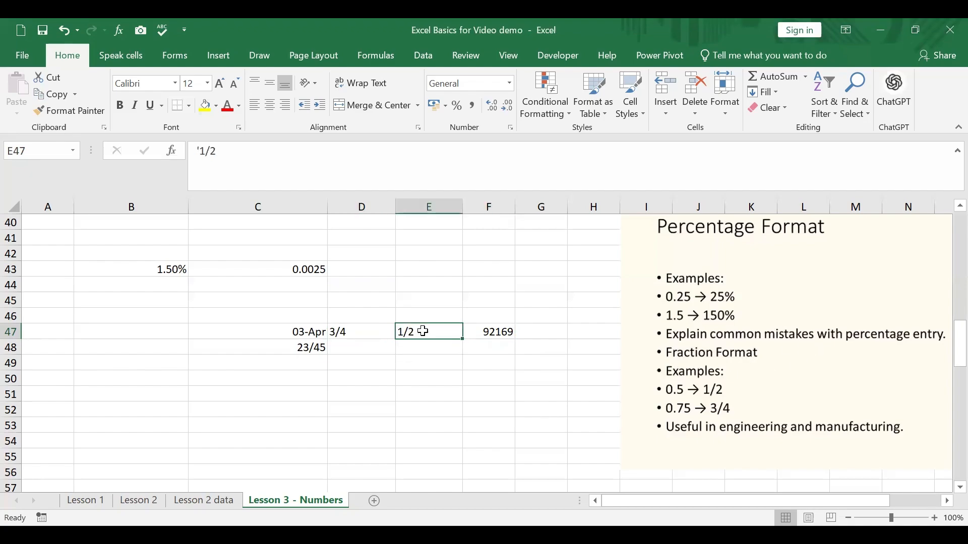
{"action": "left_click", "coordinate": [509, 334]}
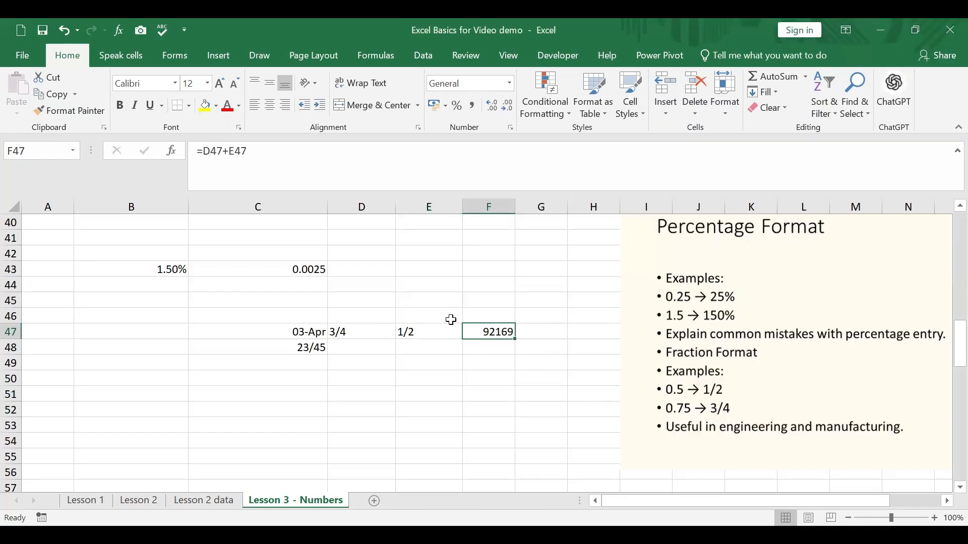
{"action": "left_click", "coordinate": [370, 333]}
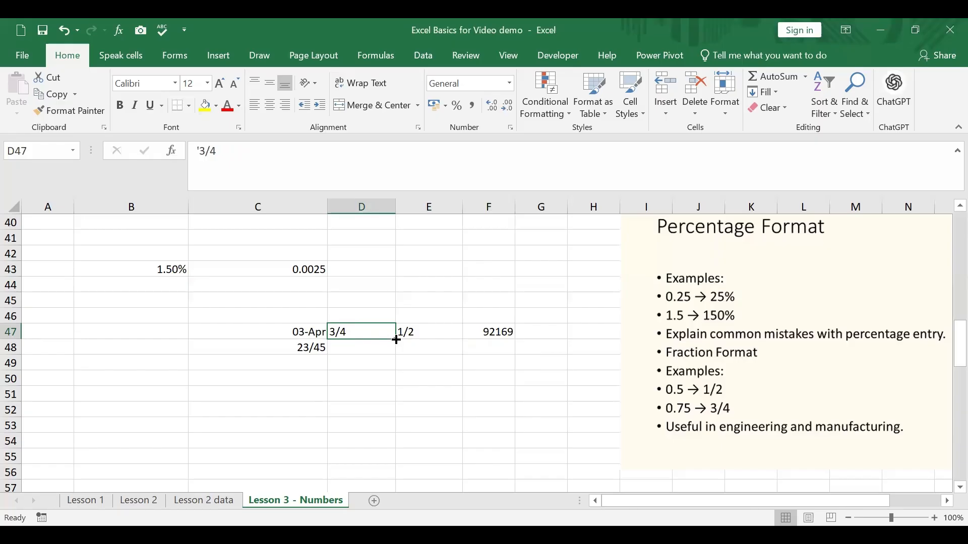
{"action": "left_click", "coordinate": [410, 332]}
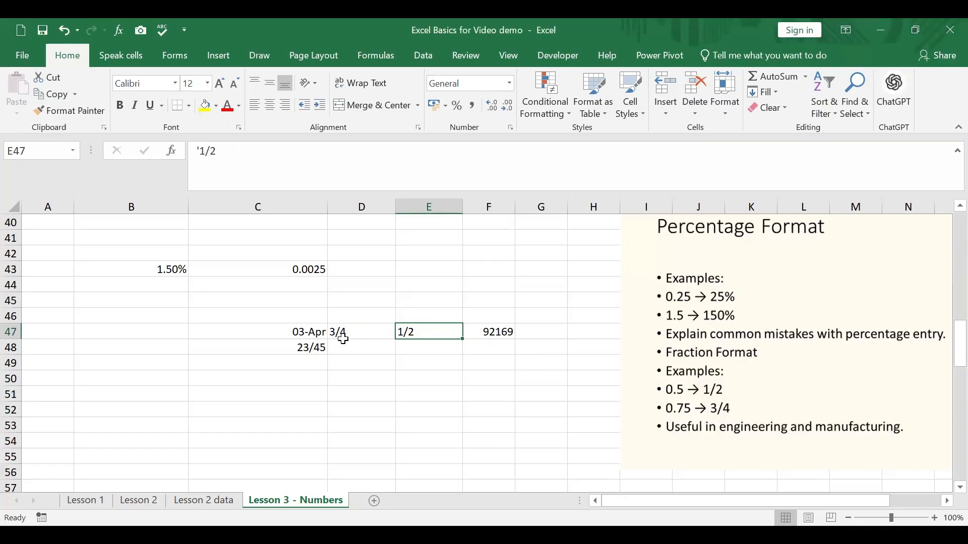
Apply the Fraction number format to cells D48:F48
{"action": "left_click_drag", "start_coordinate": [346, 349], "coordinate": [479, 347]}
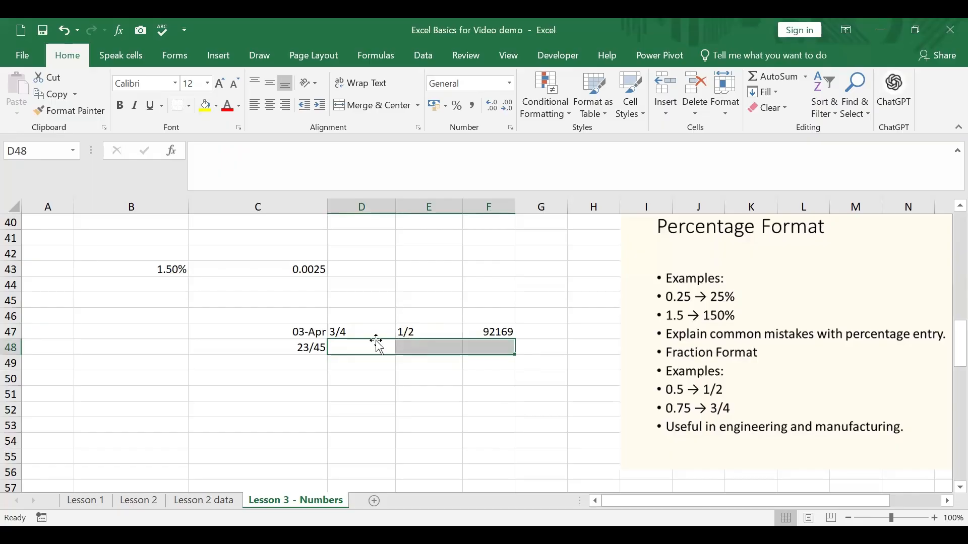
{"action": "right_click", "coordinate": [375, 349]}
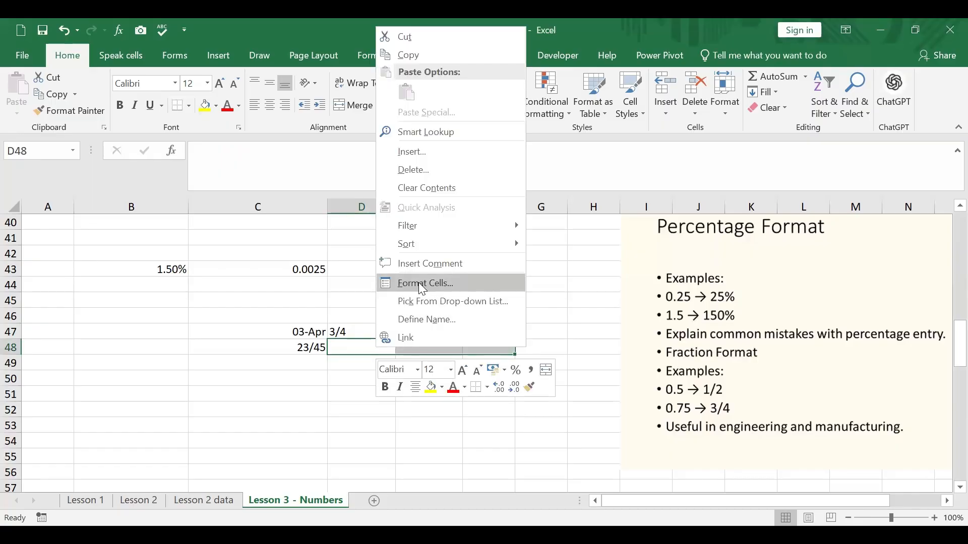
{"action": "key", "text": "f"}
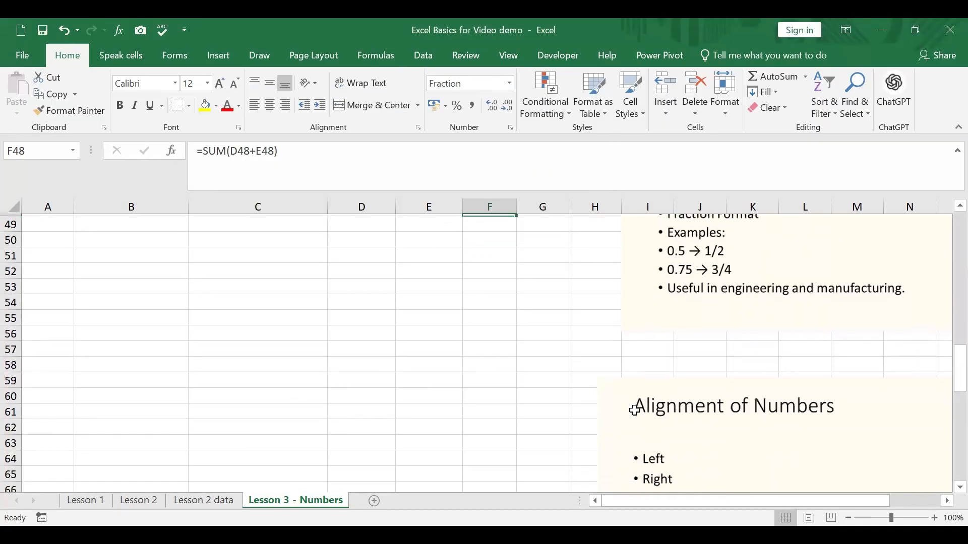
{"action": "scroll", "coordinate": [631, 407], "scroll_direction": "down", "scroll_amount": 3}
{"action": "scroll", "coordinate": [636, 414], "scroll_direction": "down", "scroll_amount": 6}
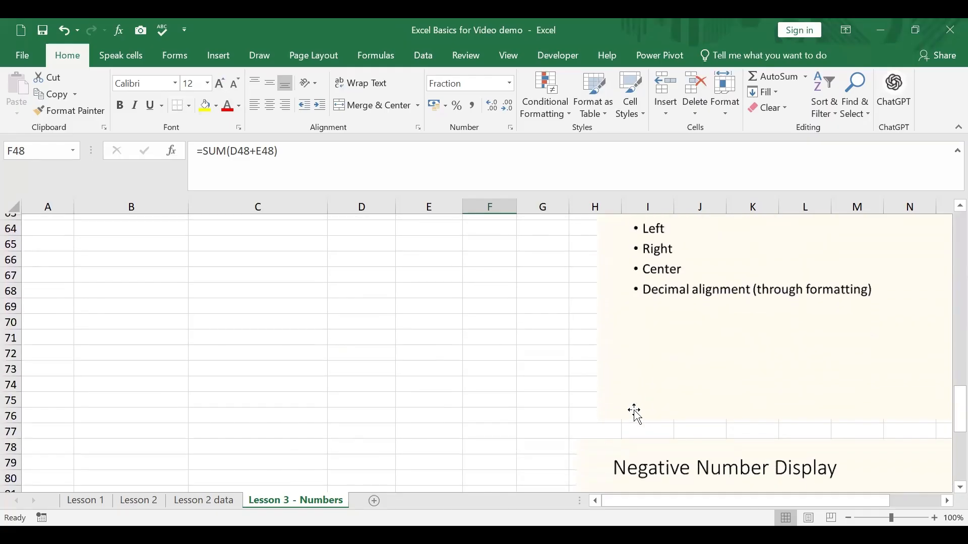
{"action": "scroll", "coordinate": [635, 411], "scroll_direction": "down", "scroll_amount": 6}
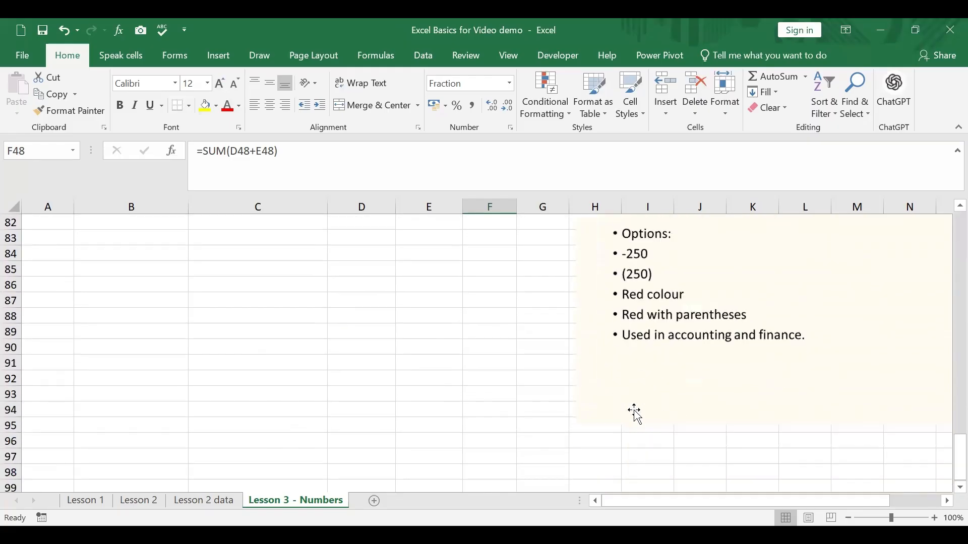
{"action": "scroll", "coordinate": [652, 395], "scroll_direction": "up", "scroll_amount": 1}
{"action": "scroll", "coordinate": [652, 395], "scroll_direction": "up", "scroll_amount": 18}
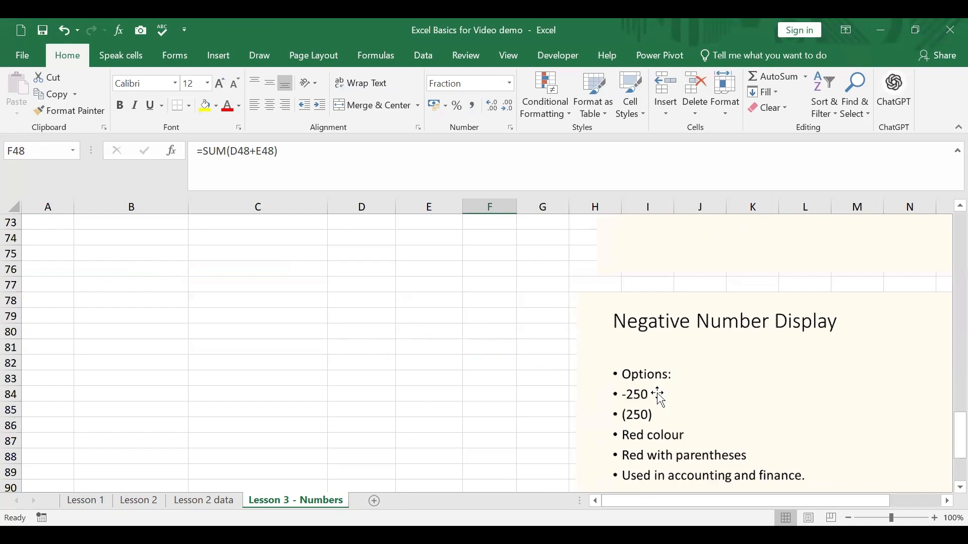
{"action": "scroll", "coordinate": [659, 394], "scroll_direction": "down", "scroll_amount": 4}
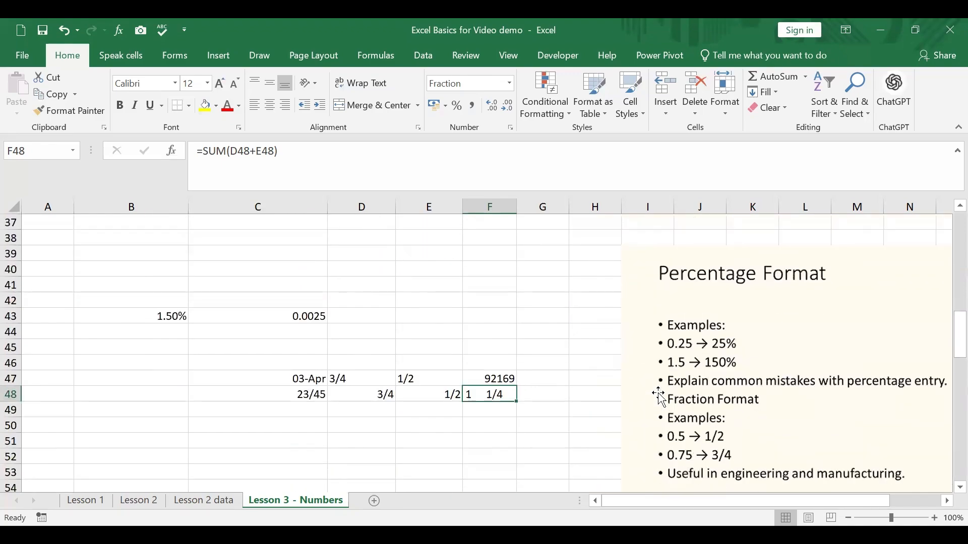
{"action": "left_click", "coordinate": [152, 419]}
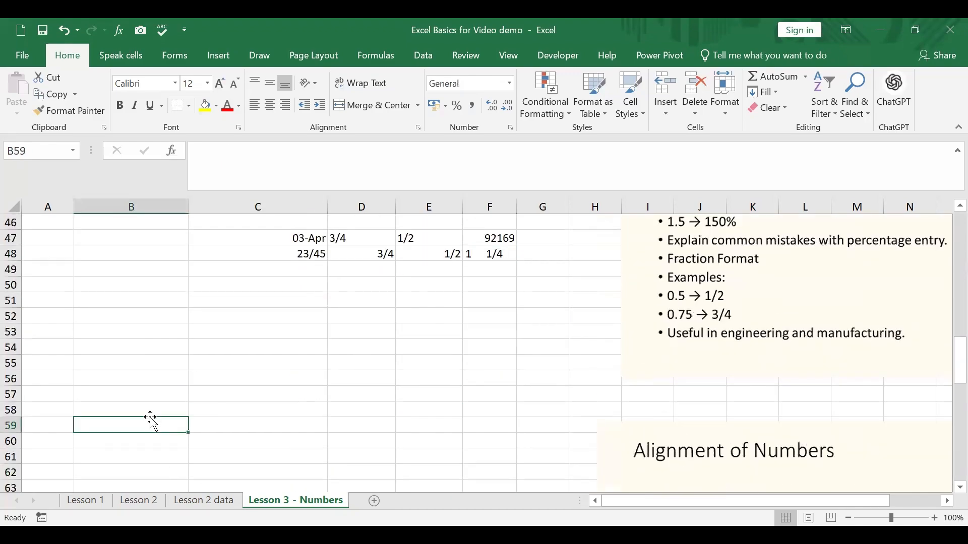
{"action": "type", "text": "1234567891"}
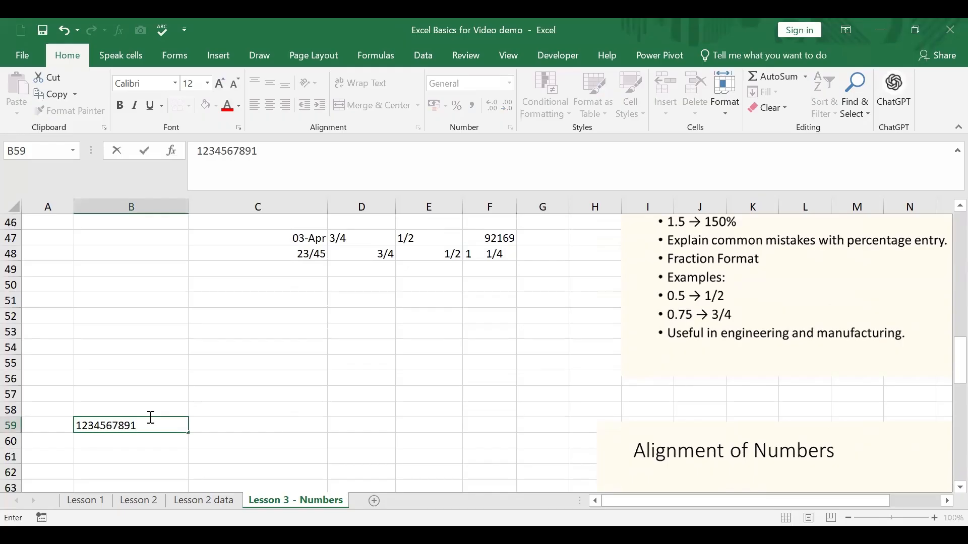
{"action": "type", "text": "23657"}
{"action": "key", "text": "Return"}
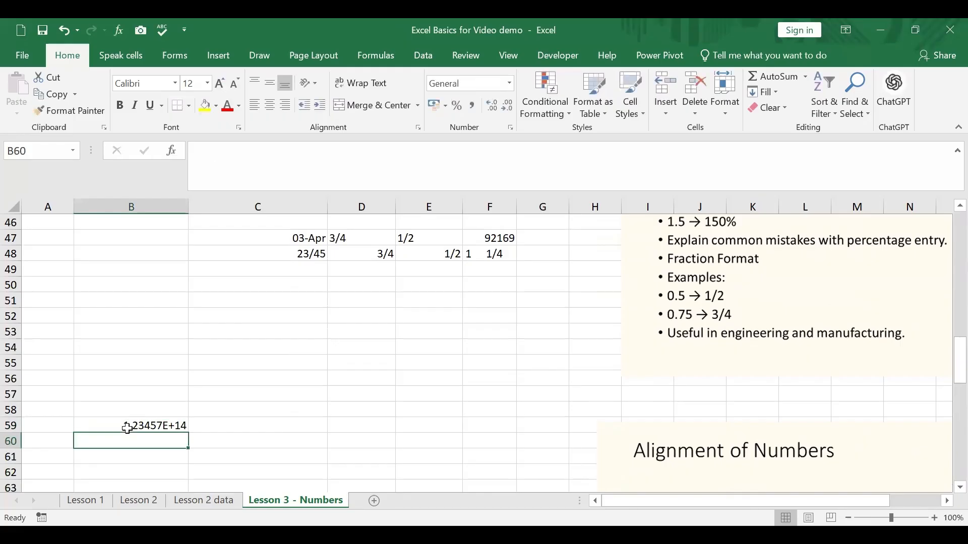
Narrow column B and reduce the scientific notation in B59 to three decimal places
{"action": "left_click", "coordinate": [127, 428]}
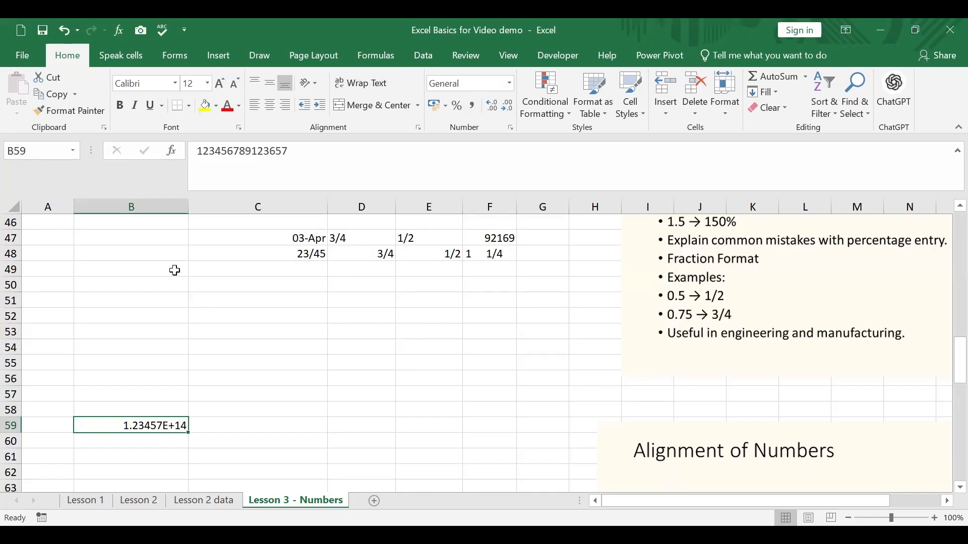
{"action": "left_click_drag", "start_coordinate": [189, 206], "coordinate": [155, 231]}
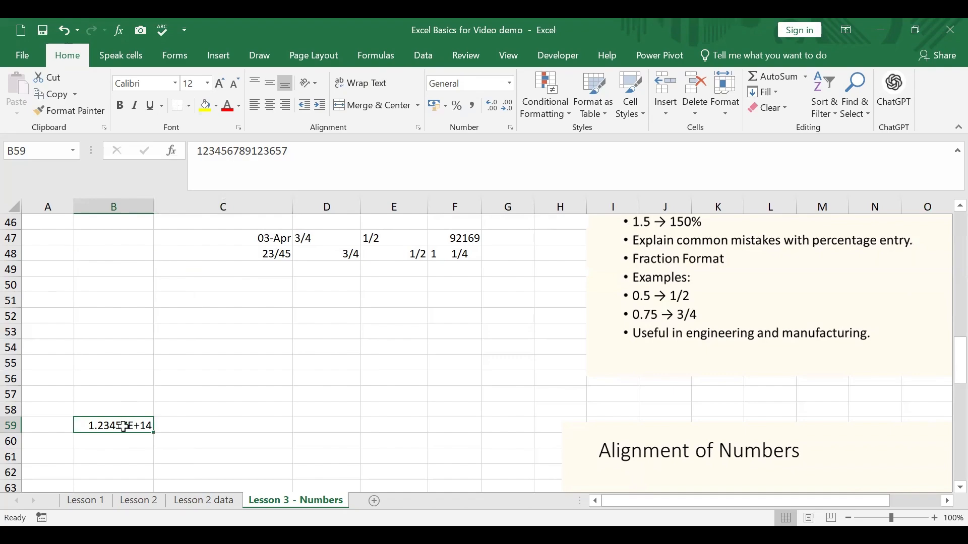
{"action": "left_click", "coordinate": [508, 111]}
{"action": "left_click", "coordinate": [507, 111]}
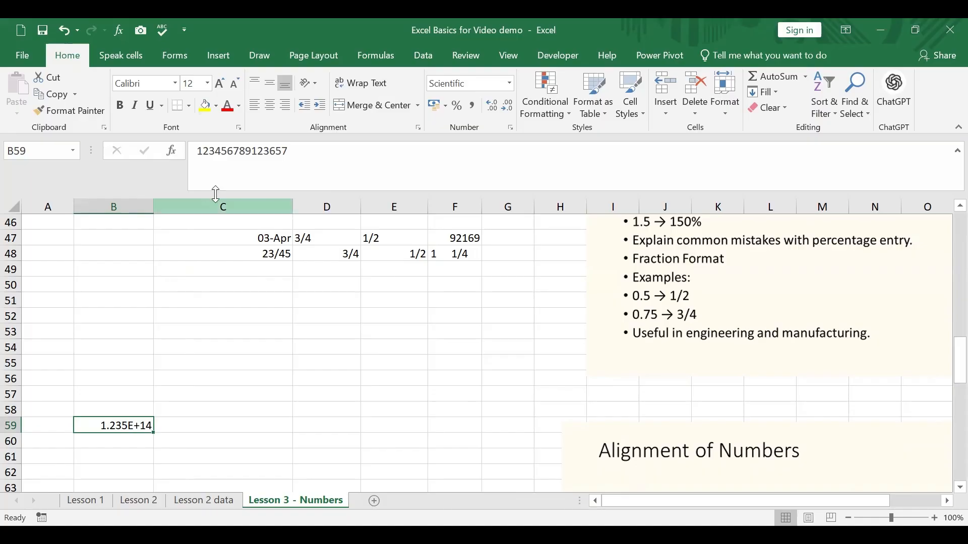
Inspect the full stored number behind the scientific notation in B59 without changing it
{"action": "left_click_drag", "start_coordinate": [309, 151], "coordinate": [191, 130]}
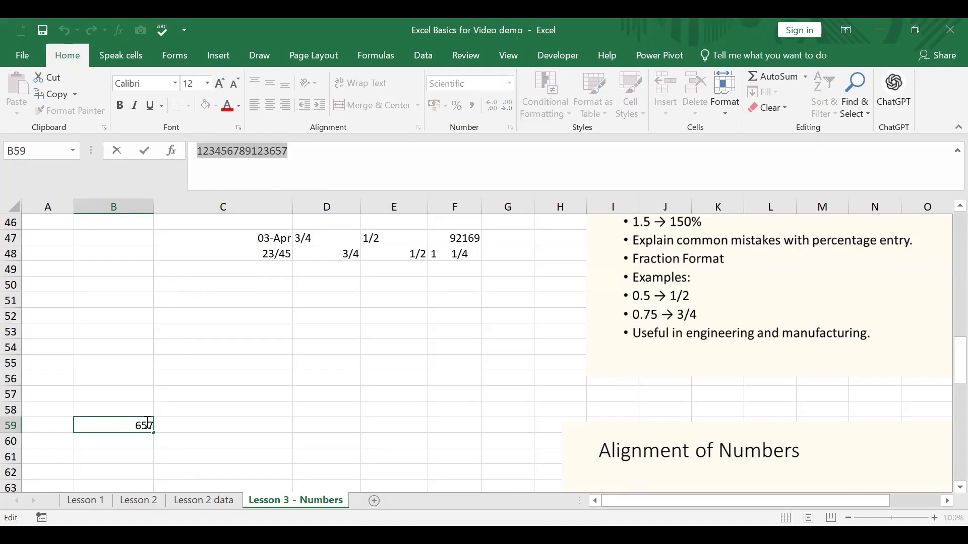
{"action": "left_click", "coordinate": [218, 425]}
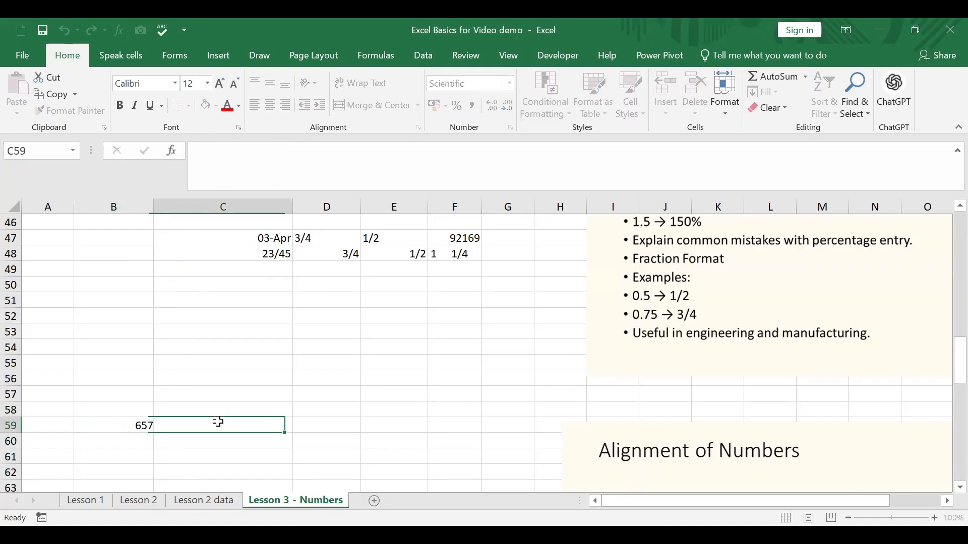
{"action": "left_click", "coordinate": [144, 425]}
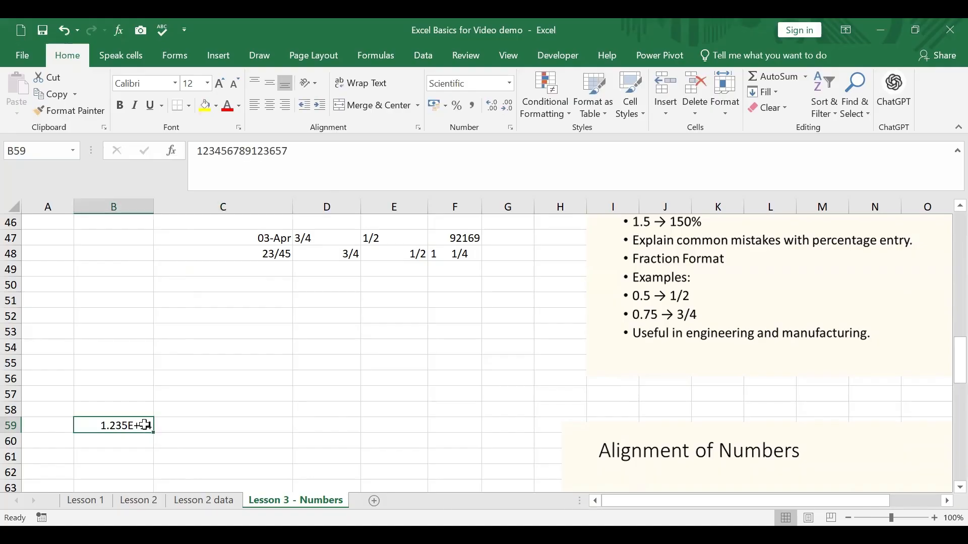
Format B59 as Number with 0 decimal places and auto-fit column B to show all digits
{"action": "right_click", "coordinate": [104, 428]}
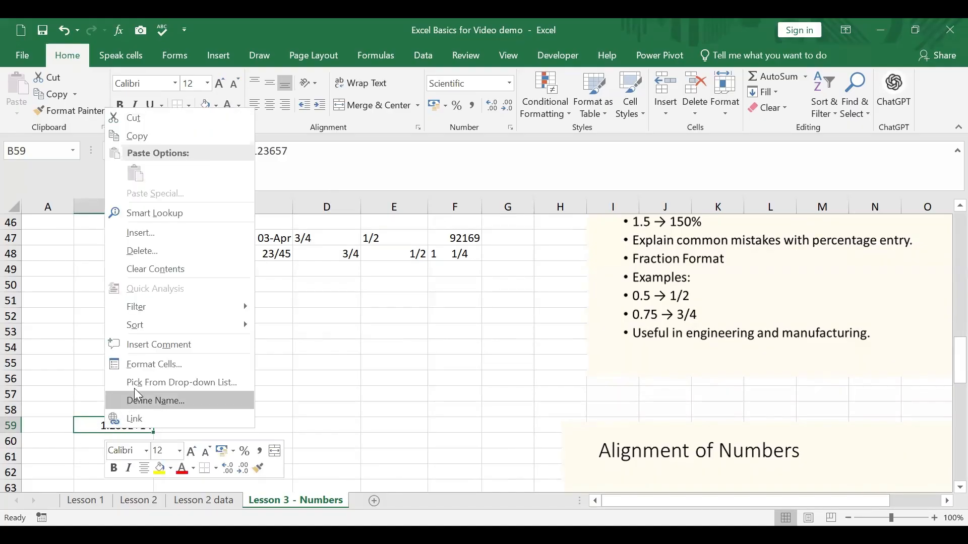
{"action": "left_click", "coordinate": [162, 368]}
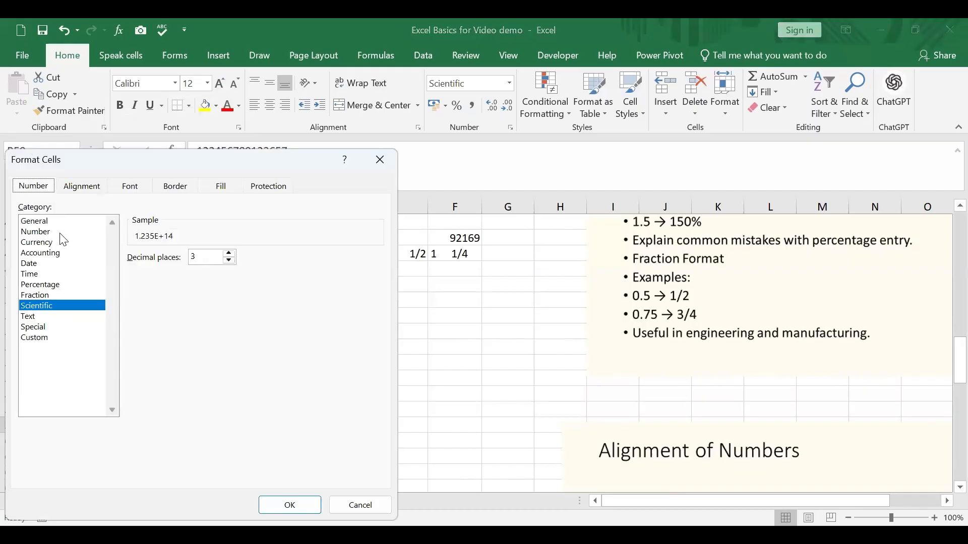
{"action": "left_click", "coordinate": [62, 232]}
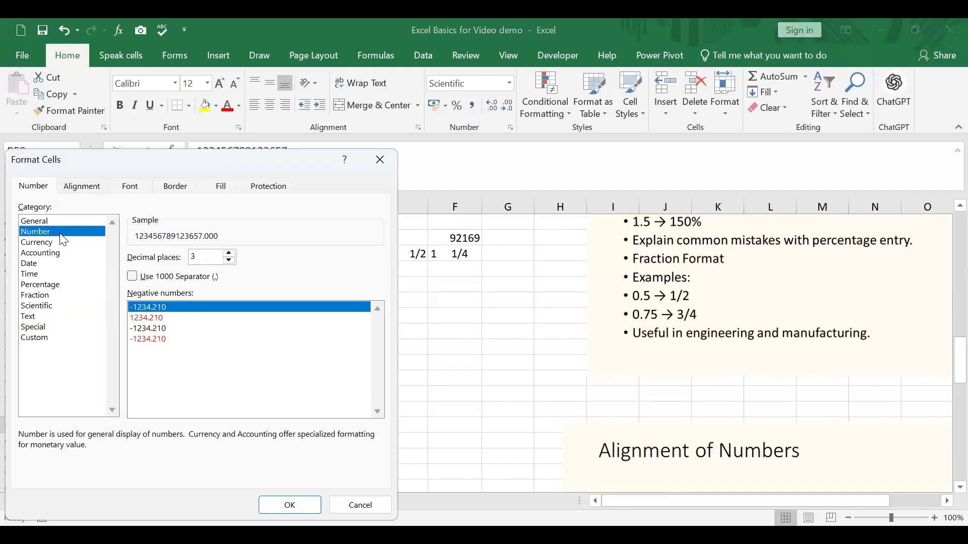
{"action": "left_click", "coordinate": [230, 261]}
{"action": "left_click", "coordinate": [229, 261]}
{"action": "left_click", "coordinate": [230, 261]}
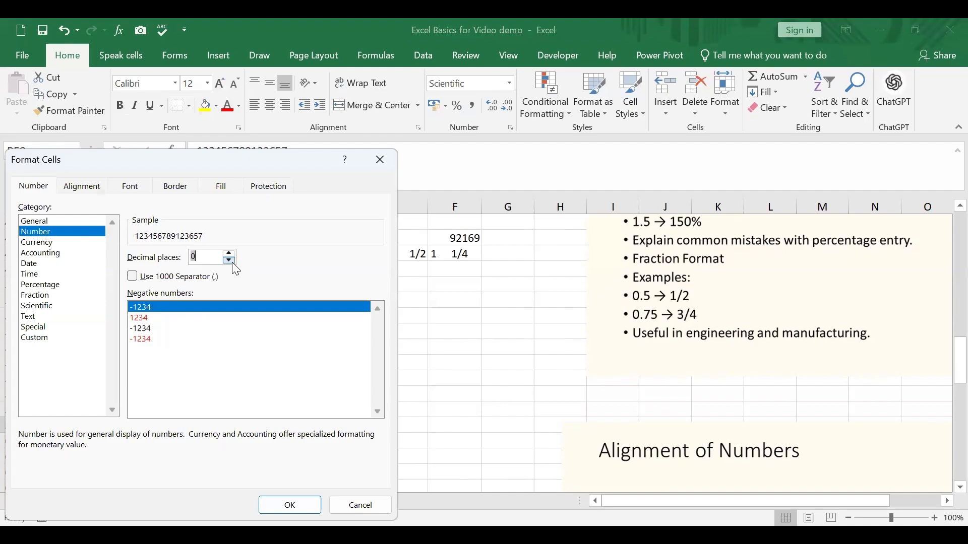
{"action": "left_click", "coordinate": [289, 507]}
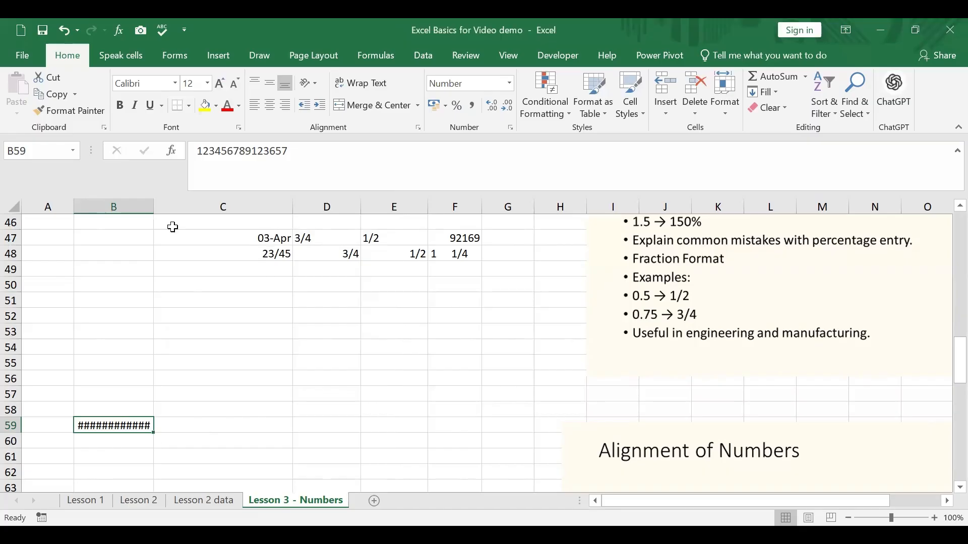
{"action": "double_click", "coordinate": [154, 206]}
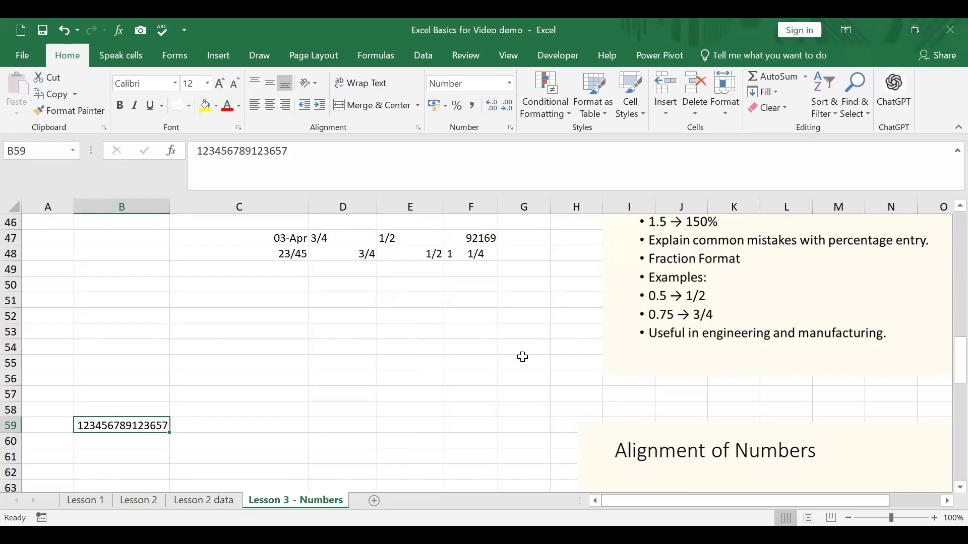
Review the sheet's decimal, currency, percentage and fraction examples from the first row back down to cell B59
{"action": "scroll", "coordinate": [522, 356], "scroll_direction": "up", "scroll_amount": 7}
{"action": "scroll", "coordinate": [523, 357], "scroll_direction": "up", "scroll_amount": 3}
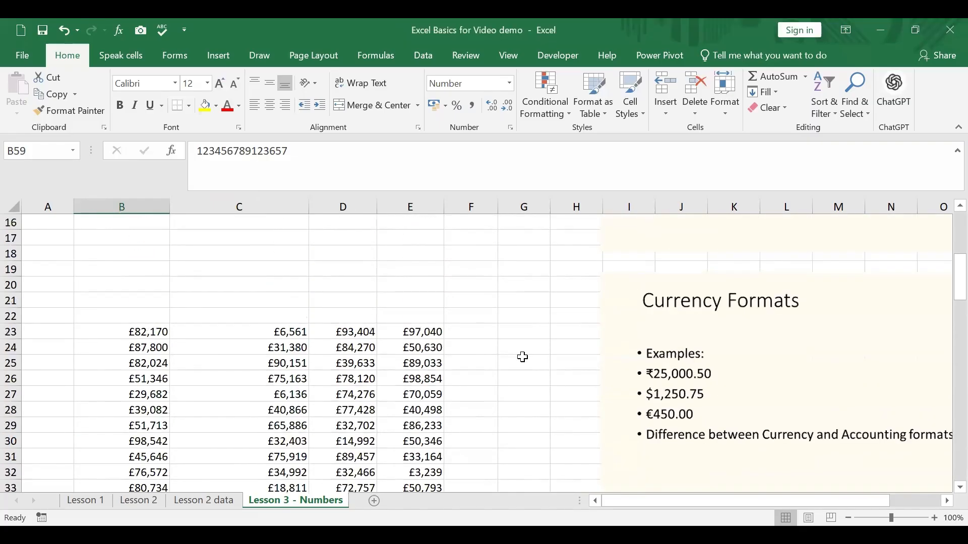
{"action": "scroll", "coordinate": [523, 356], "scroll_direction": "up", "scroll_amount": 4}
{"action": "scroll", "coordinate": [523, 357], "scroll_direction": "up", "scroll_amount": 1}
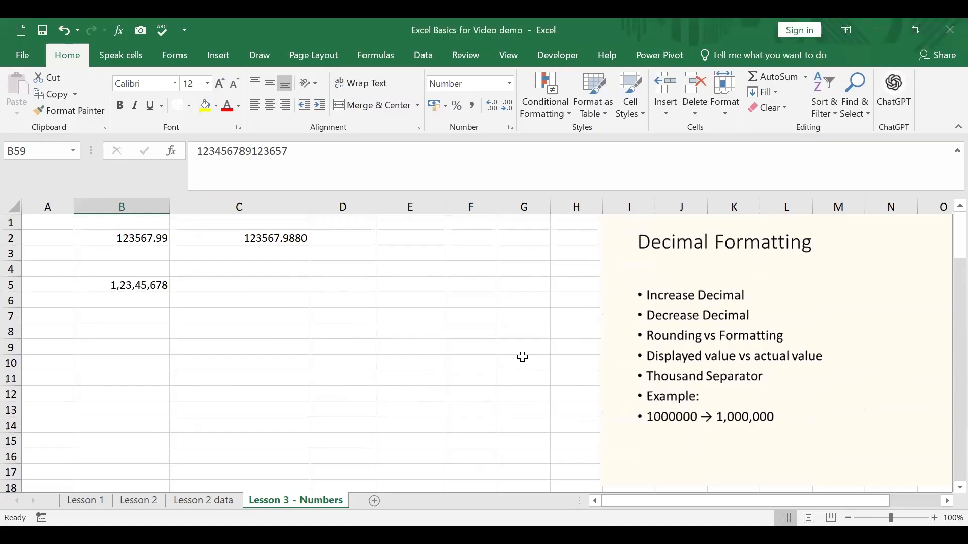
{"action": "scroll", "coordinate": [523, 356], "scroll_direction": "down", "scroll_amount": 7}
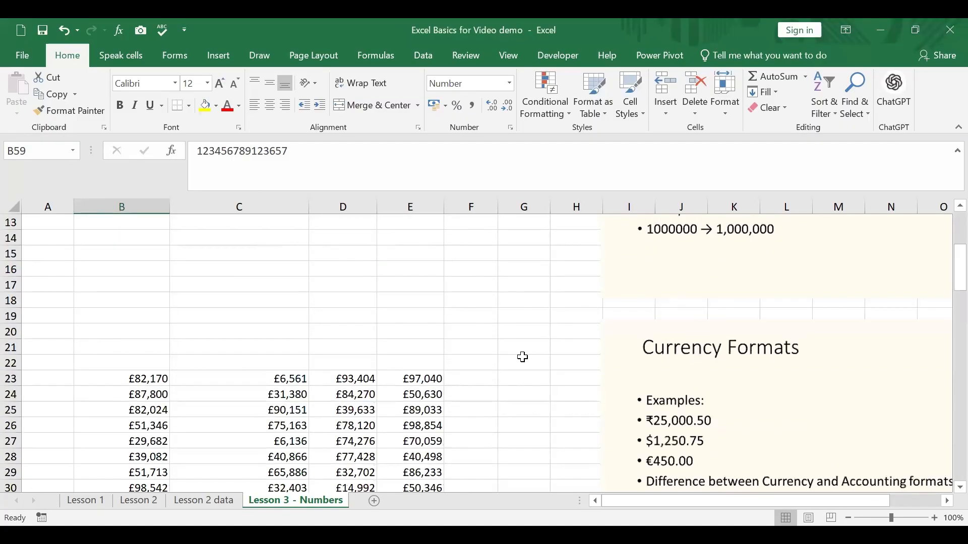
{"action": "scroll", "coordinate": [523, 357], "scroll_direction": "down", "scroll_amount": 5}
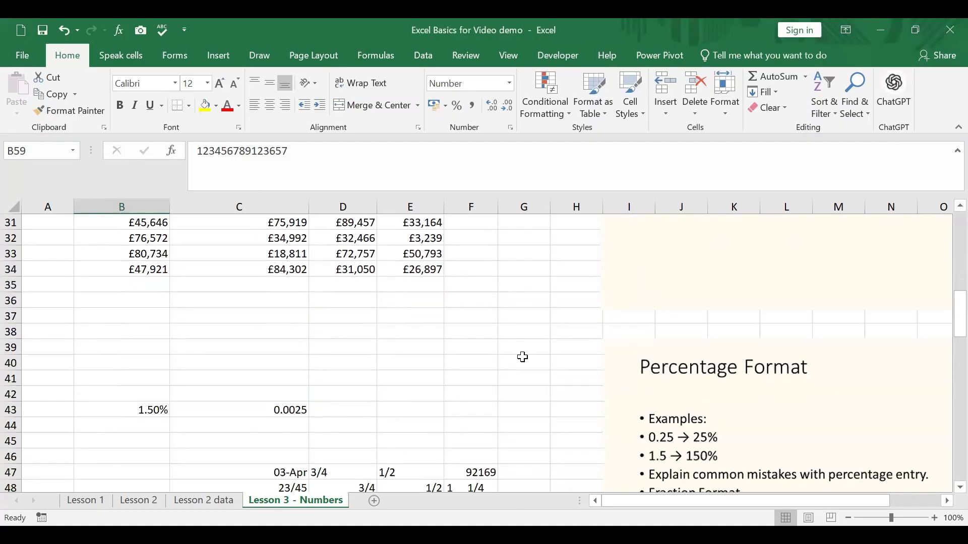
{"action": "scroll", "coordinate": [523, 357], "scroll_direction": "down", "scroll_amount": 1}
{"action": "scroll", "coordinate": [523, 357], "scroll_direction": "down", "scroll_amount": 6}
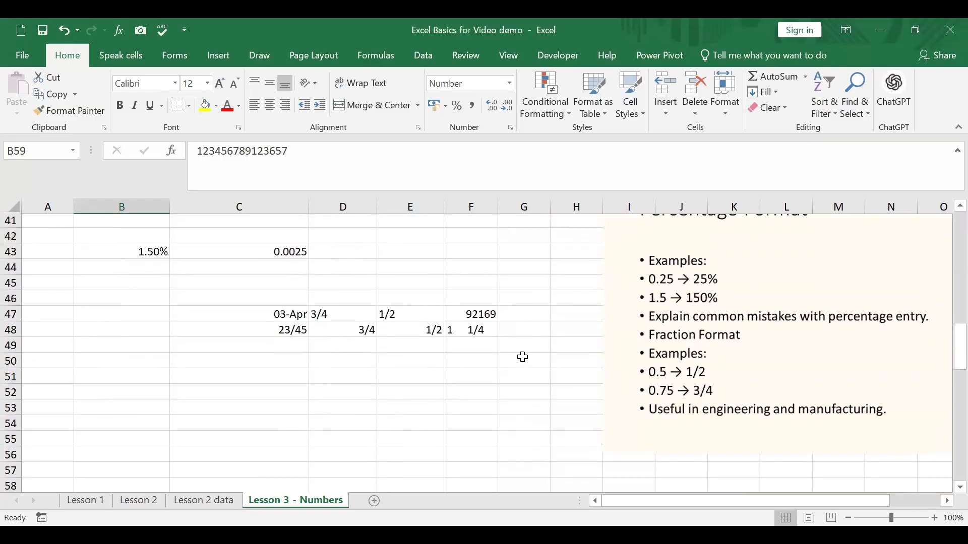
{"action": "scroll", "coordinate": [523, 356], "scroll_direction": "up", "scroll_amount": 2}
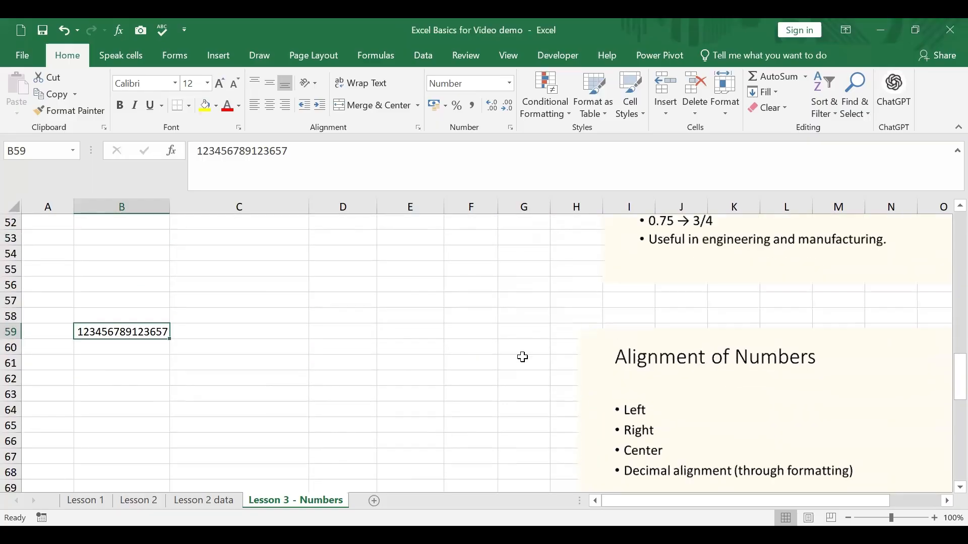
Widen column B to roughly two and a half times its fitted width
{"action": "left_click_drag", "start_coordinate": [167, 205], "coordinate": [263, 206]}
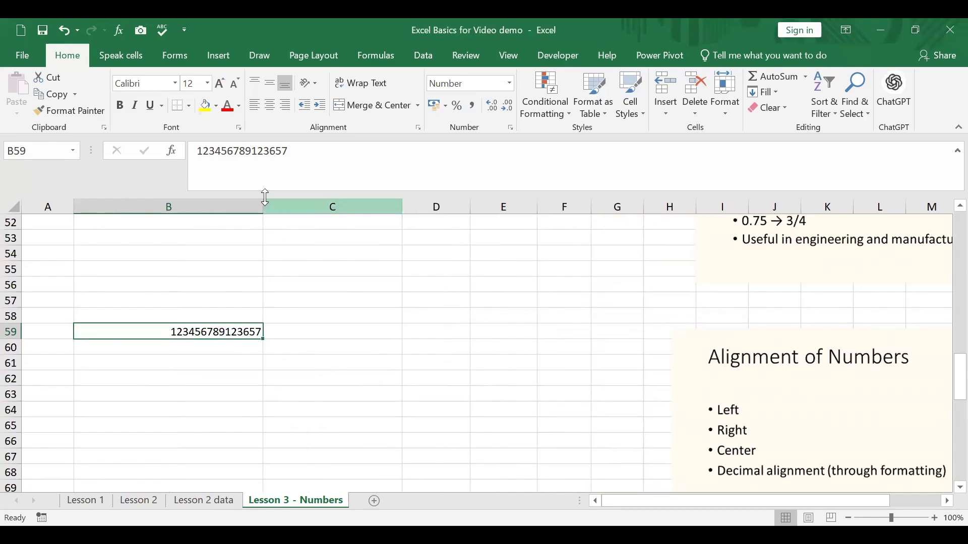
{"action": "left_click_drag", "start_coordinate": [262, 210], "coordinate": [308, 210]}
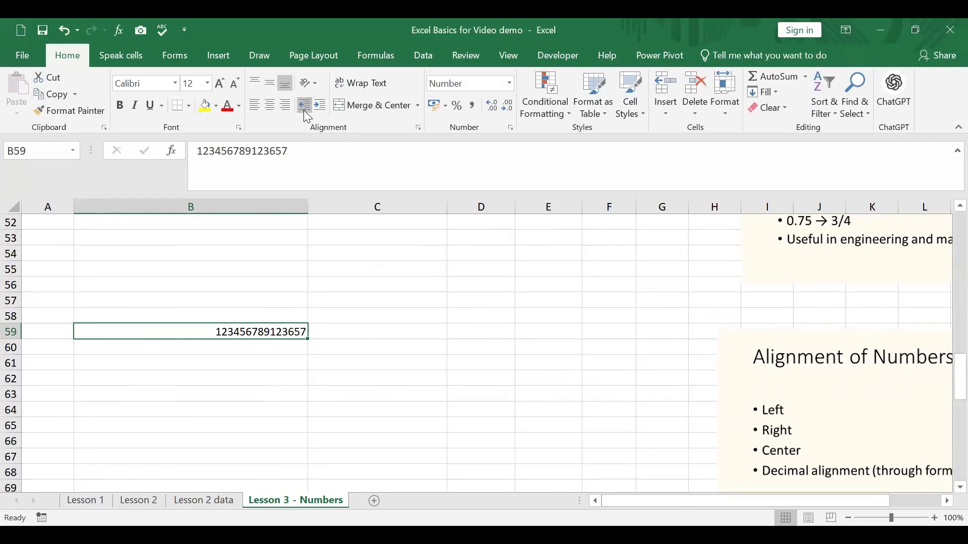
Align the number in B59 left, centre it, and finish with it right-aligned
{"action": "left_click", "coordinate": [255, 107]}
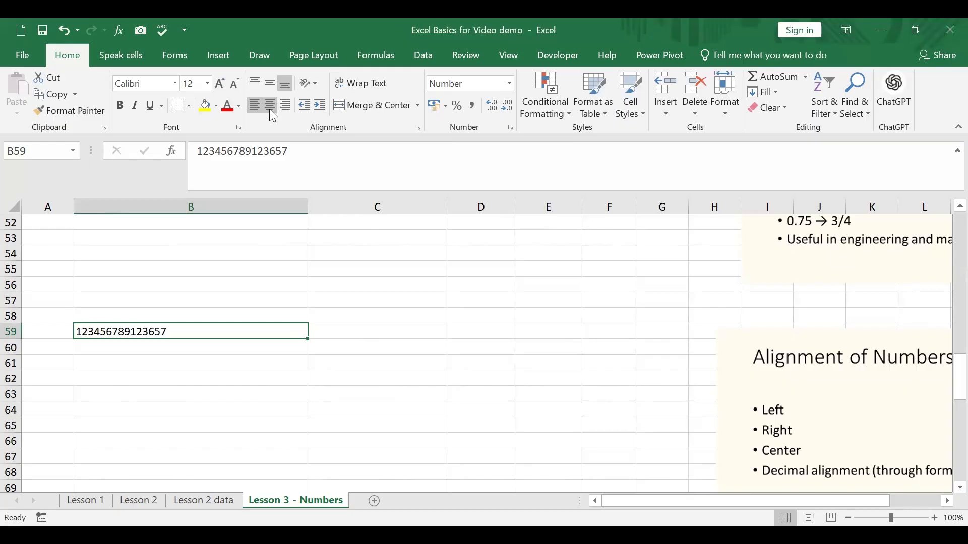
{"action": "left_click", "coordinate": [271, 107]}
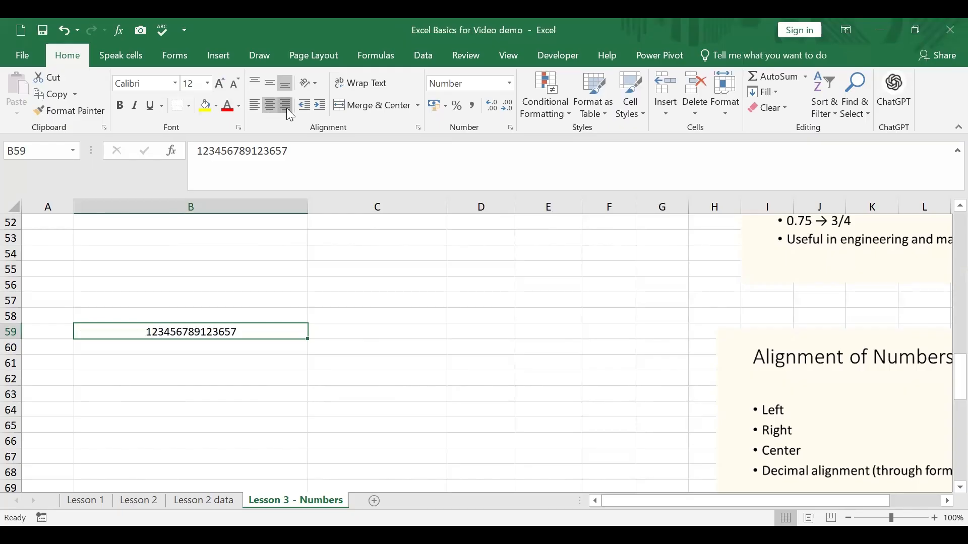
{"action": "left_click", "coordinate": [287, 107]}
{"action": "left_click", "coordinate": [334, 329]}
{"action": "left_click", "coordinate": [290, 332]}
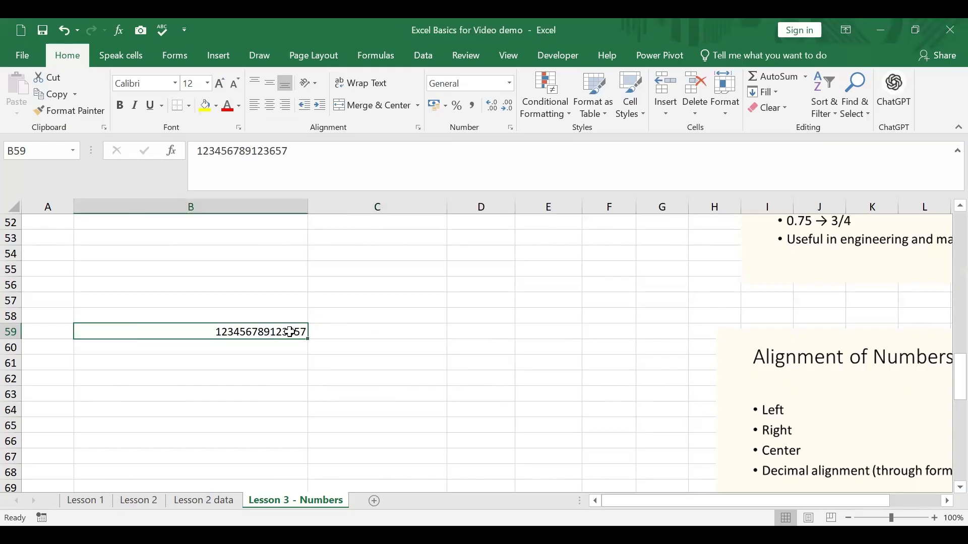
Enter a person's first name in B60 and compare its alignment with the number in B59
{"action": "left_click", "coordinate": [273, 350]}
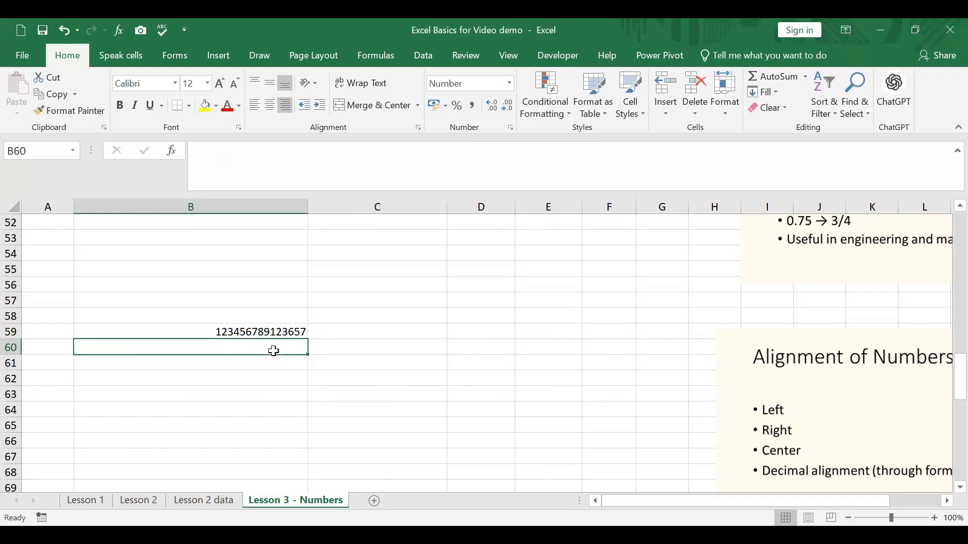
{"action": "type", "text": "vi"}
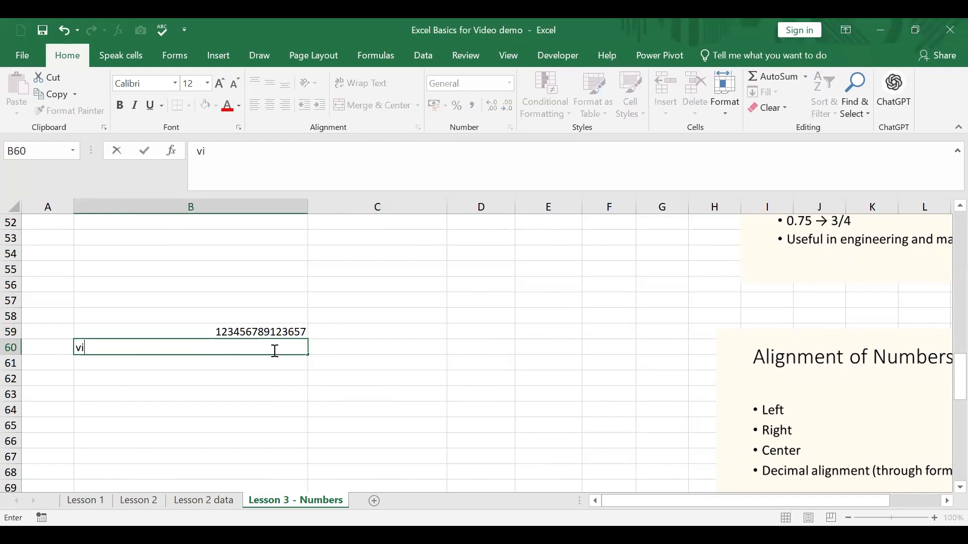
{"action": "type", "text": "jay"}
{"action": "key", "text": "Return"}
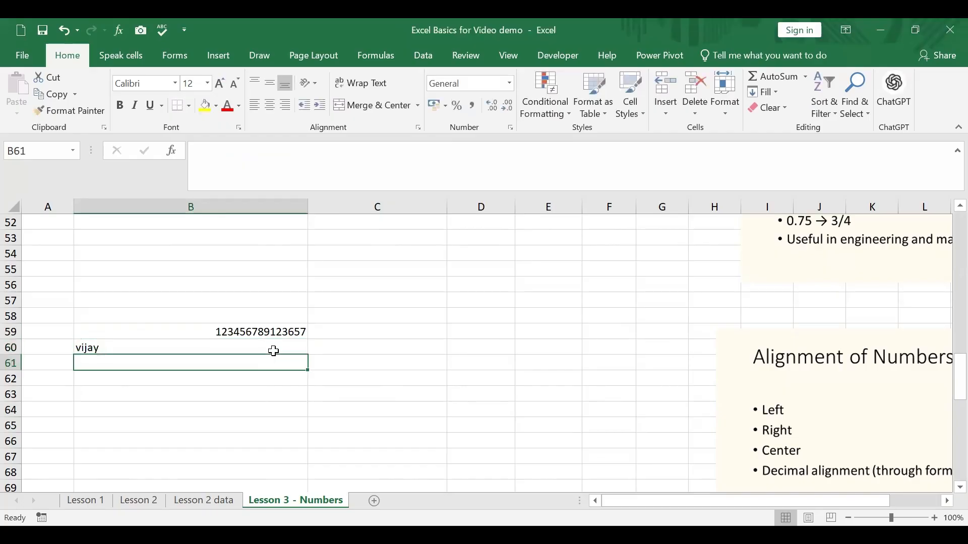
{"action": "left_click", "coordinate": [215, 350]}
{"action": "left_click", "coordinate": [221, 333]}
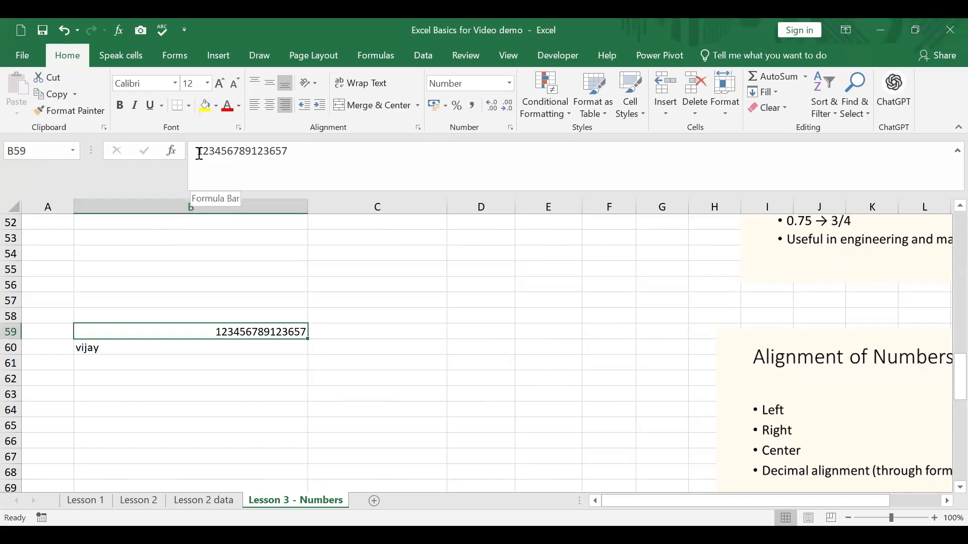
Enter a phone-style number in B62 as a plain numeric value
{"action": "left_click", "coordinate": [249, 373]}
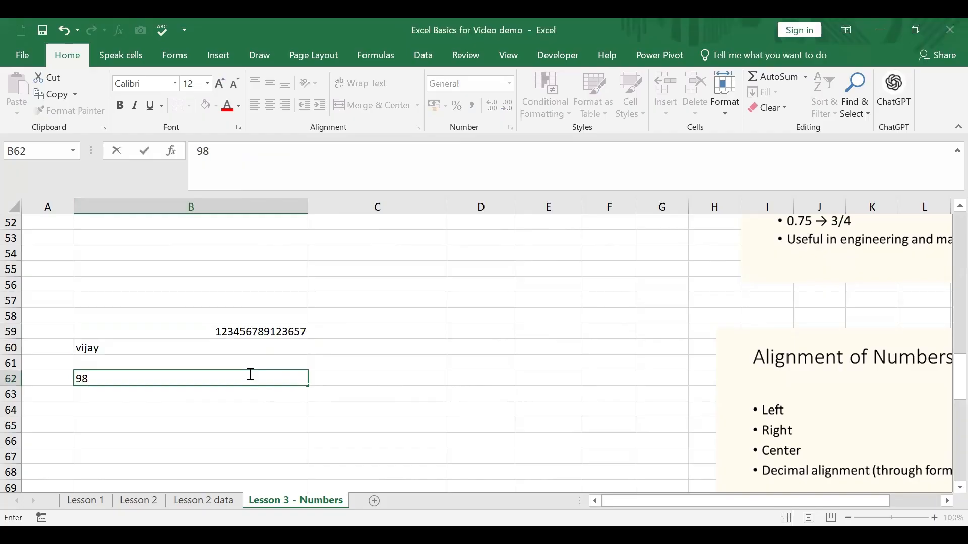
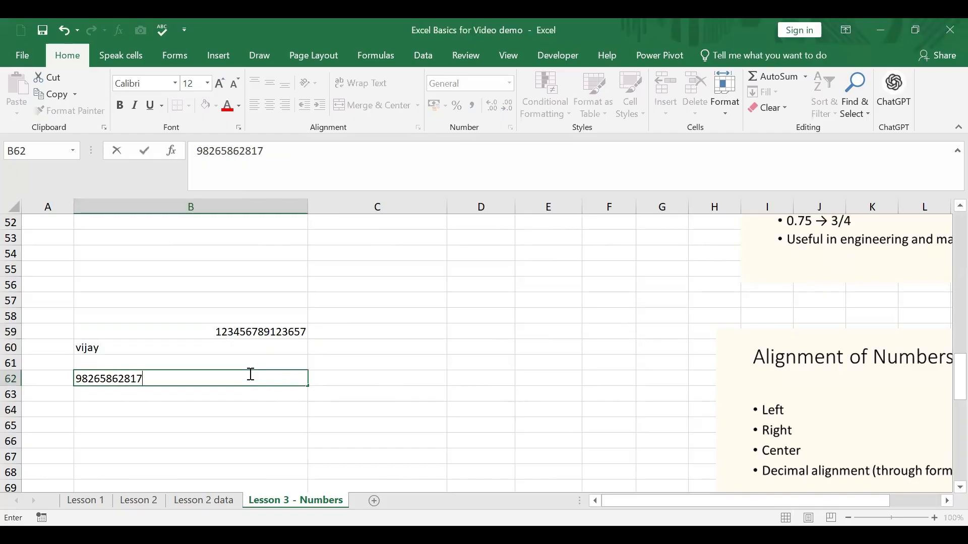
{"action": "key", "text": "Return"}
{"action": "key", "text": "Return"}
{"action": "key", "text": "Return"}
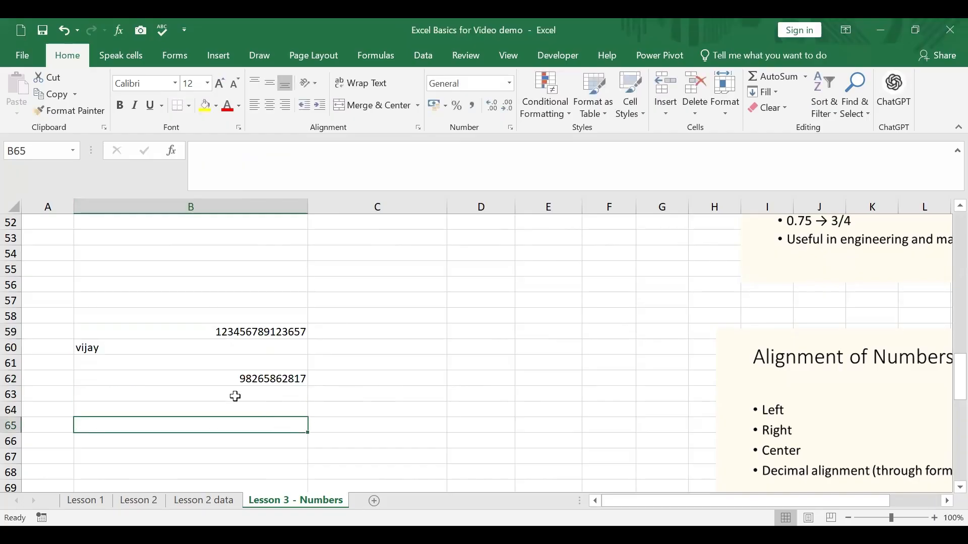
Convert the number in B62 to text by adding a leading apostrophe
{"action": "left_click", "coordinate": [198, 379]}
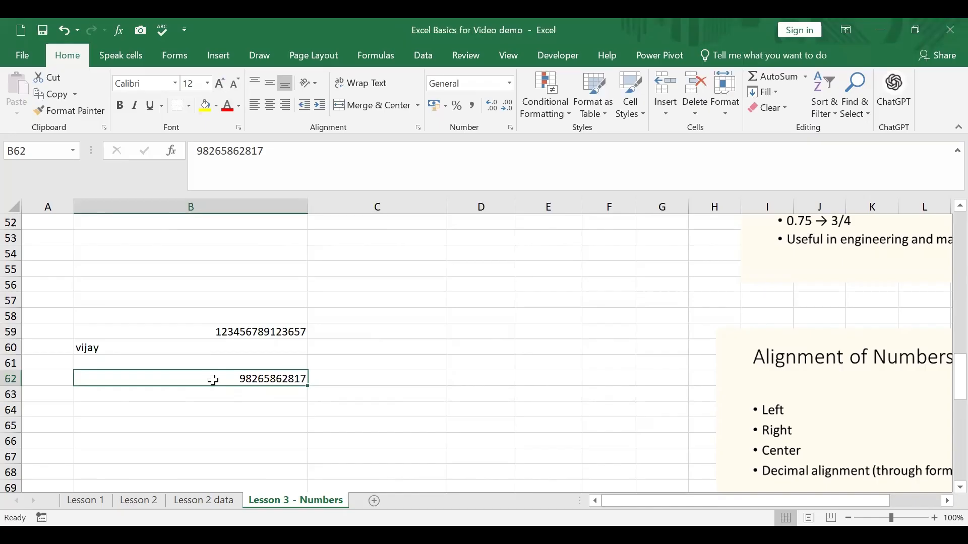
{"action": "left_click", "coordinate": [196, 151]}
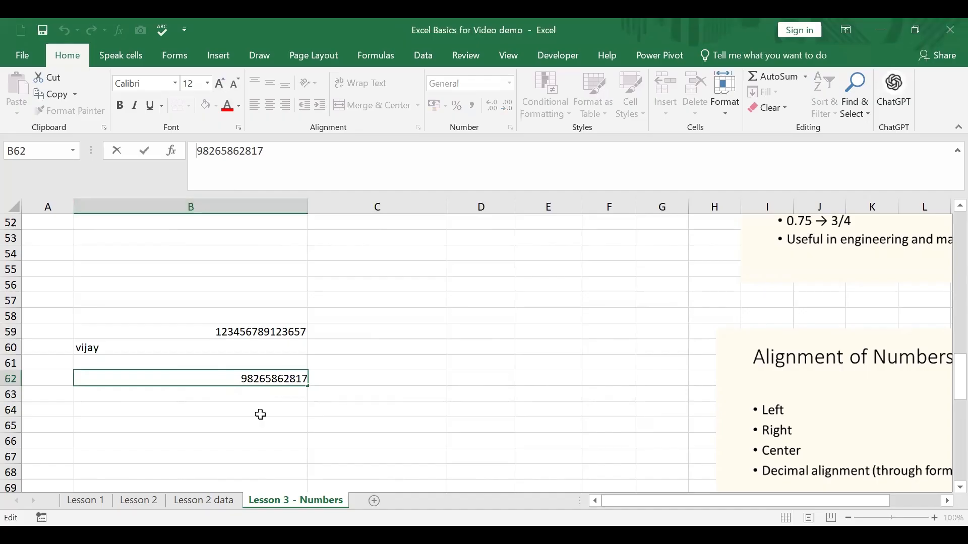
{"action": "type", "text": "'"}
{"action": "key", "text": "Return"}
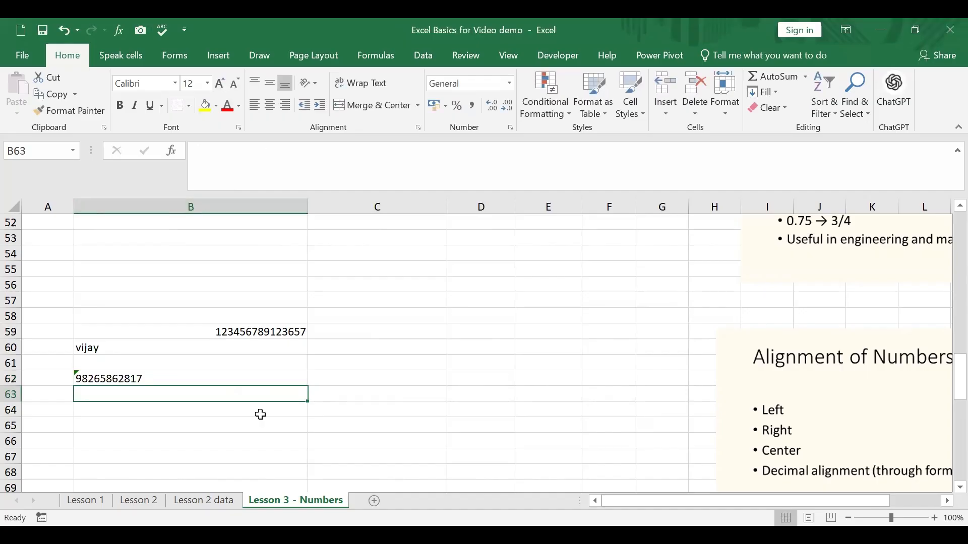
Inspect the apostrophe-prefixed entry in B62 without changing it
{"action": "left_click", "coordinate": [93, 377]}
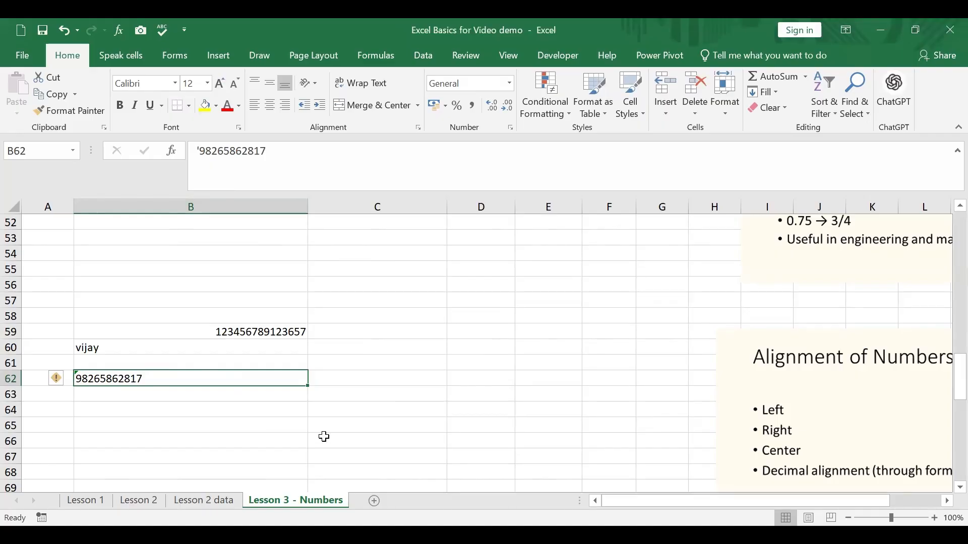
{"action": "left_click", "coordinate": [242, 427]}
{"action": "left_click", "coordinate": [136, 382]}
{"action": "double_click", "coordinate": [136, 382]}
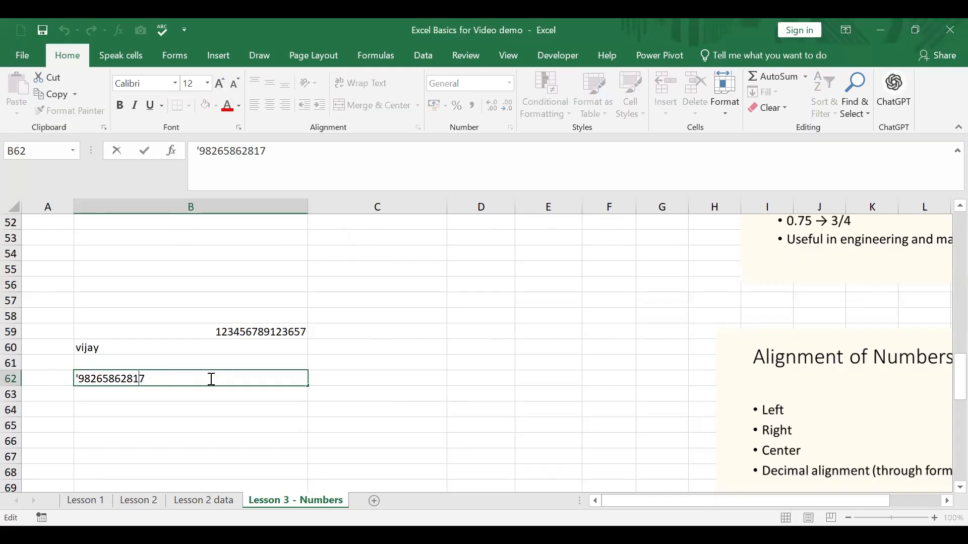
{"action": "key", "text": "Return"}
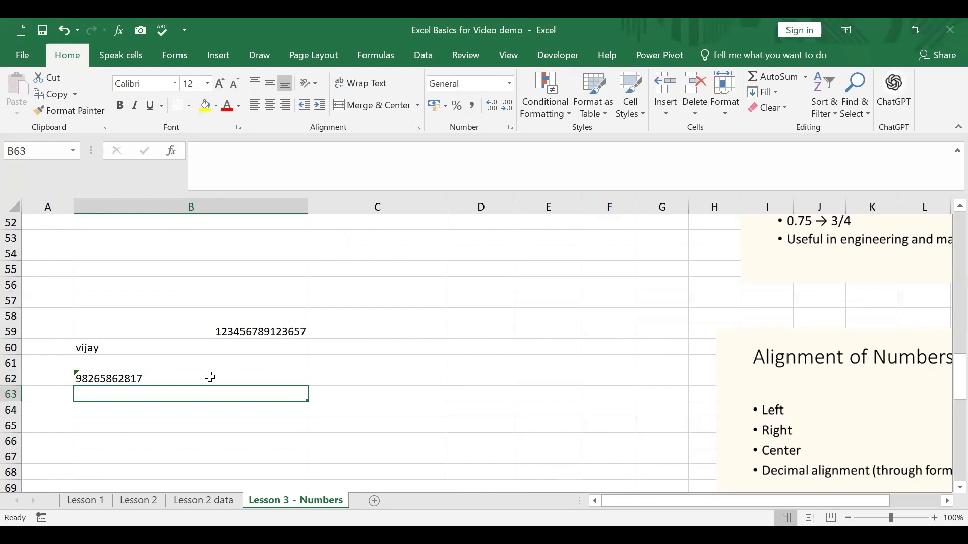
{"action": "left_click", "coordinate": [186, 377]}
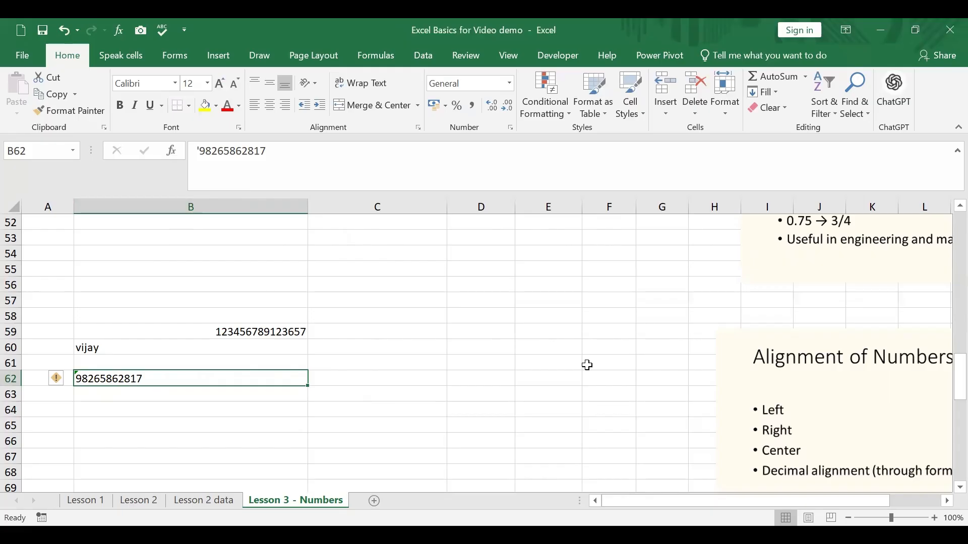
Enter -250 in B83, beside the Negative Number Display notes
{"action": "scroll", "coordinate": [587, 365], "scroll_direction": "down", "scroll_amount": 7}
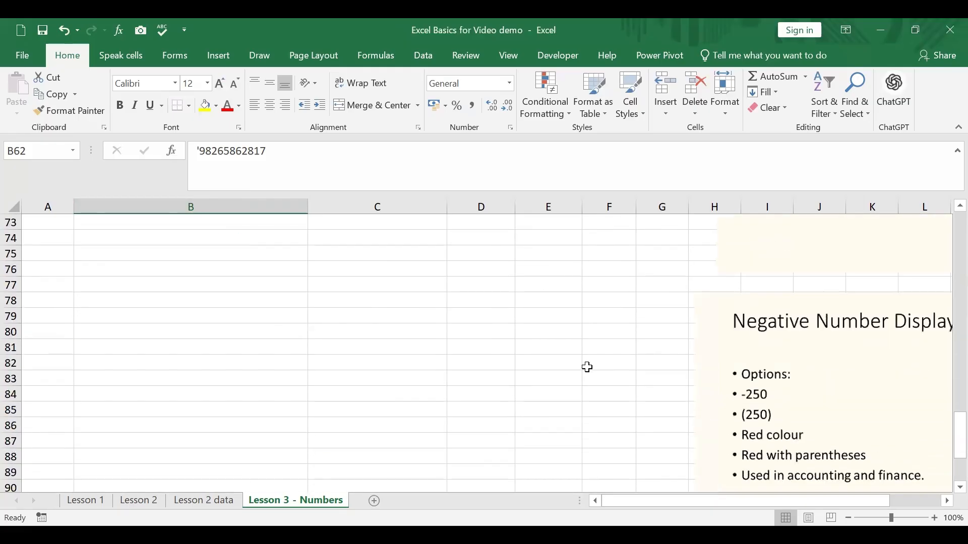
{"action": "scroll", "coordinate": [588, 367], "scroll_direction": "down", "scroll_amount": 1}
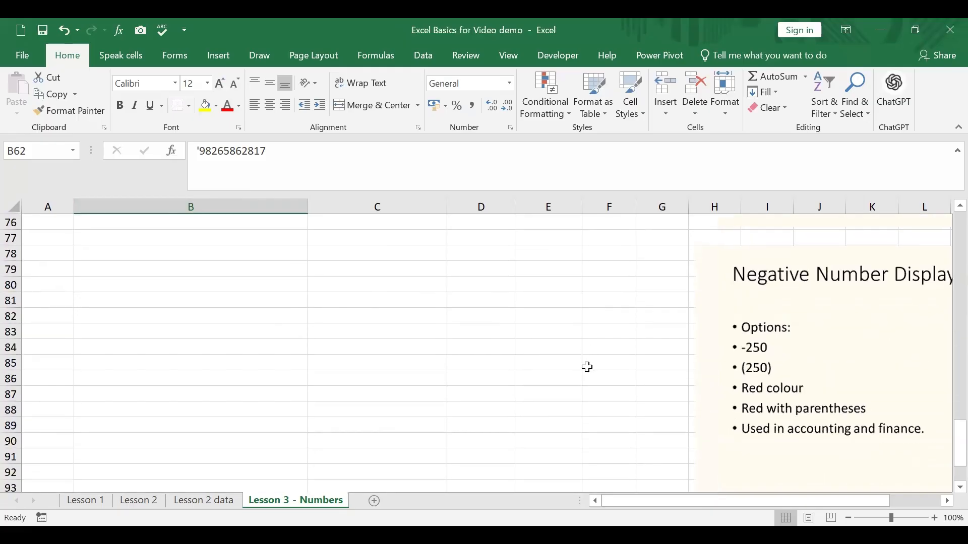
{"action": "left_click", "coordinate": [287, 331]}
{"action": "type", "text": "-250"}
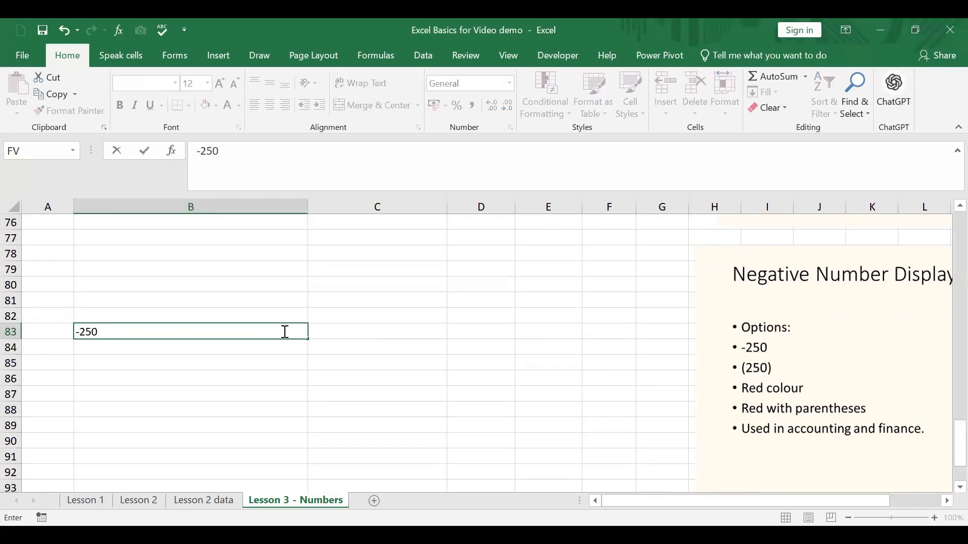
{"action": "key", "text": "Return"}
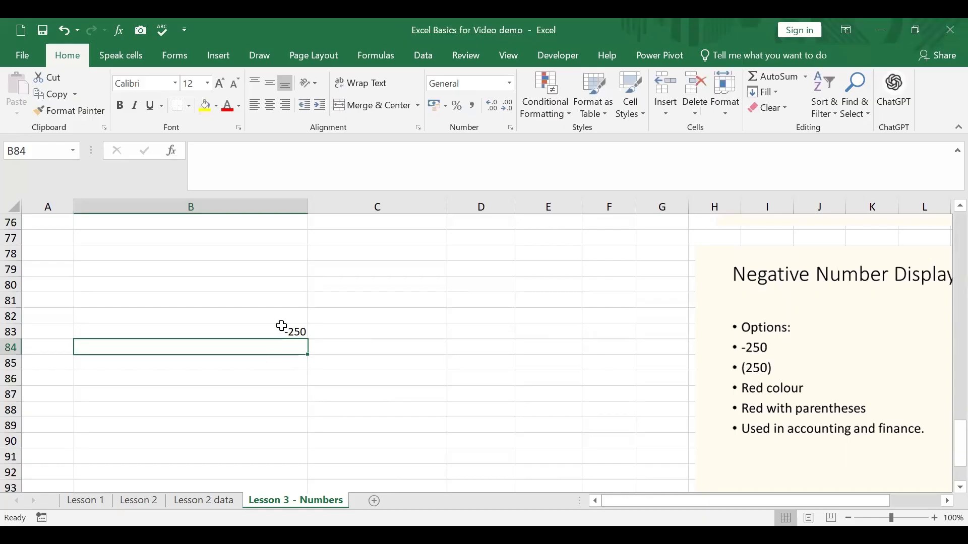
Format B83 as Number with negatives in red without a minus sign, and reduce it to 0 decimal places
{"action": "left_click", "coordinate": [270, 333]}
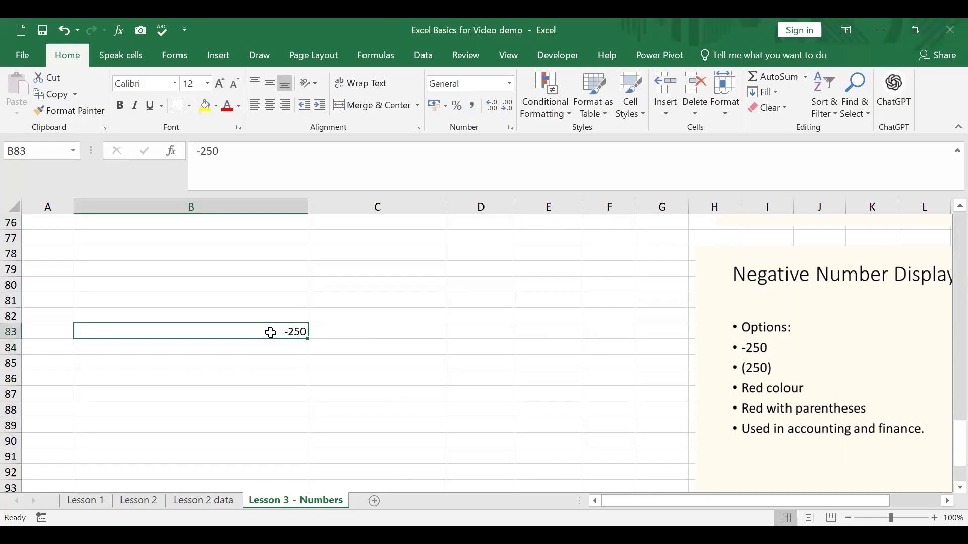
{"action": "right_click", "coordinate": [270, 332]}
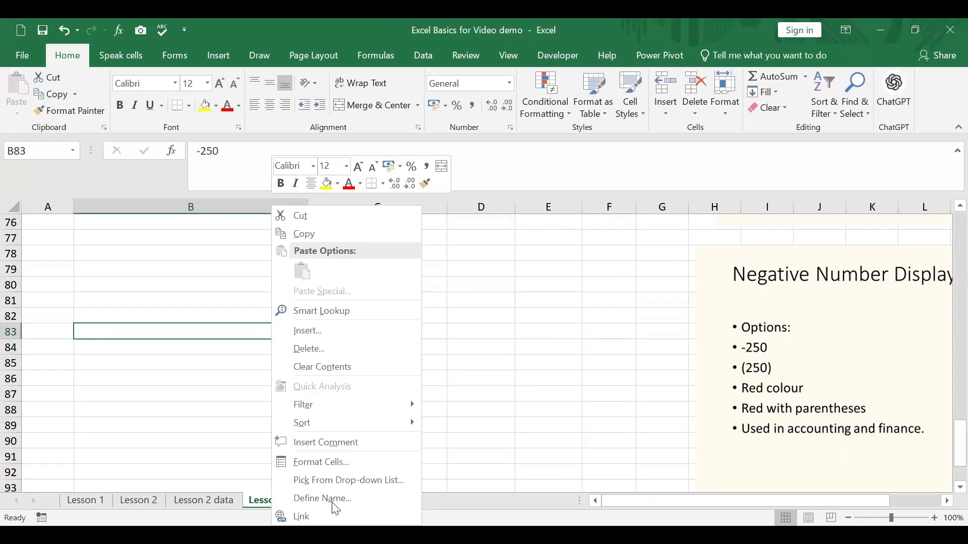
{"action": "left_click", "coordinate": [326, 463]}
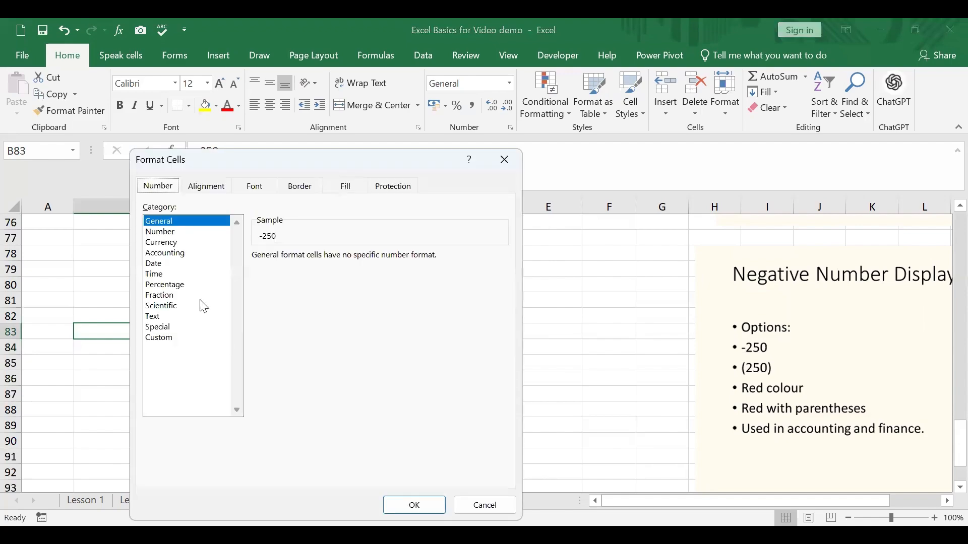
{"action": "left_click", "coordinate": [177, 232]}
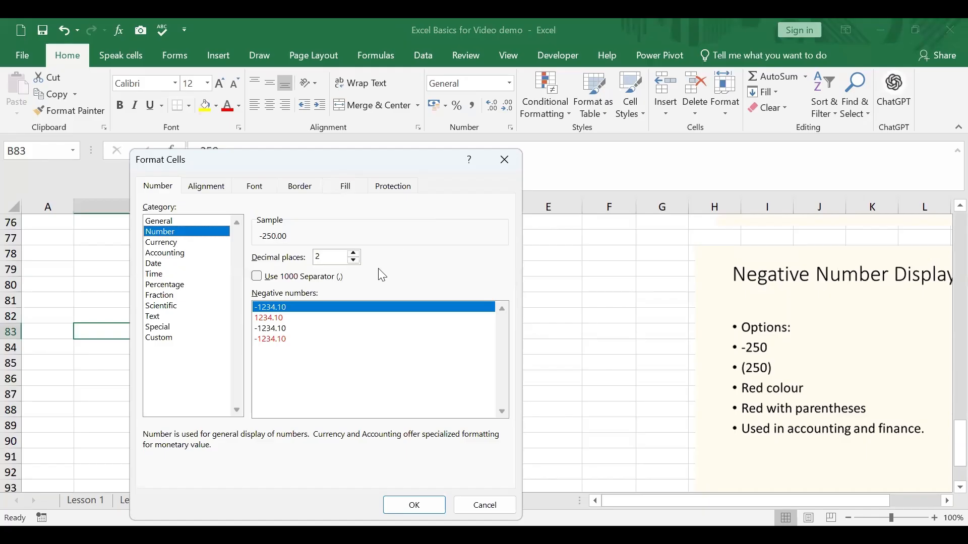
{"action": "left_click", "coordinate": [306, 318]}
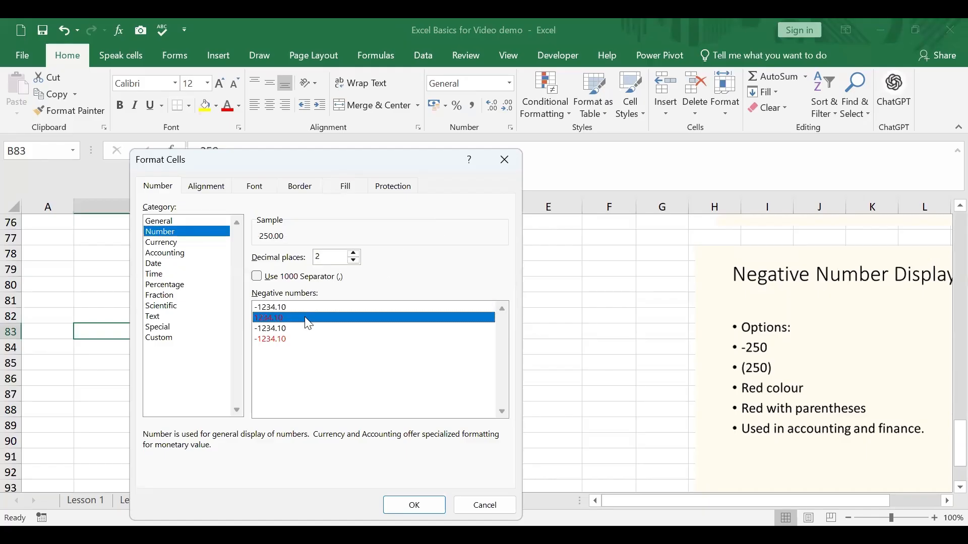
{"action": "left_click_drag", "start_coordinate": [440, 165], "coordinate": [462, 96]}
{"action": "left_click", "coordinate": [449, 434]}
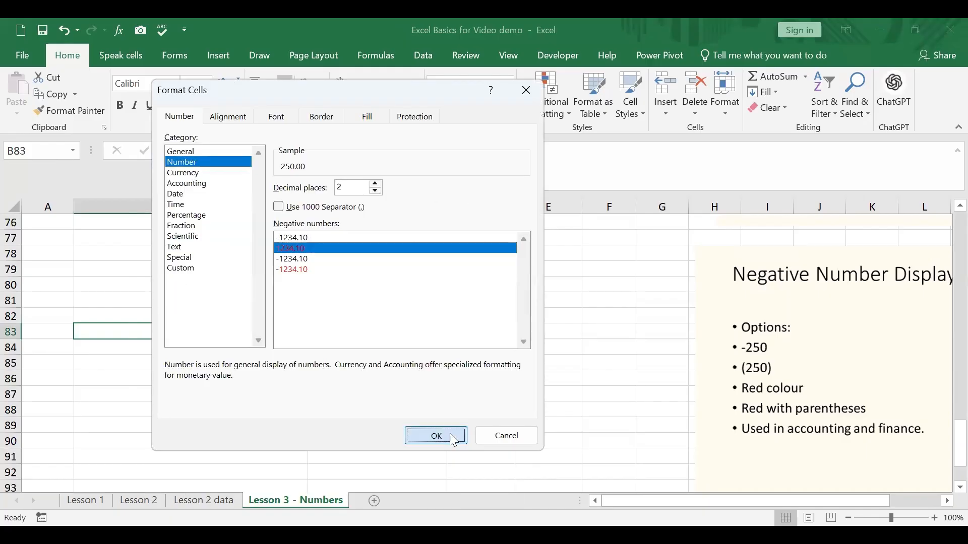
{"action": "left_click", "coordinate": [449, 433]}
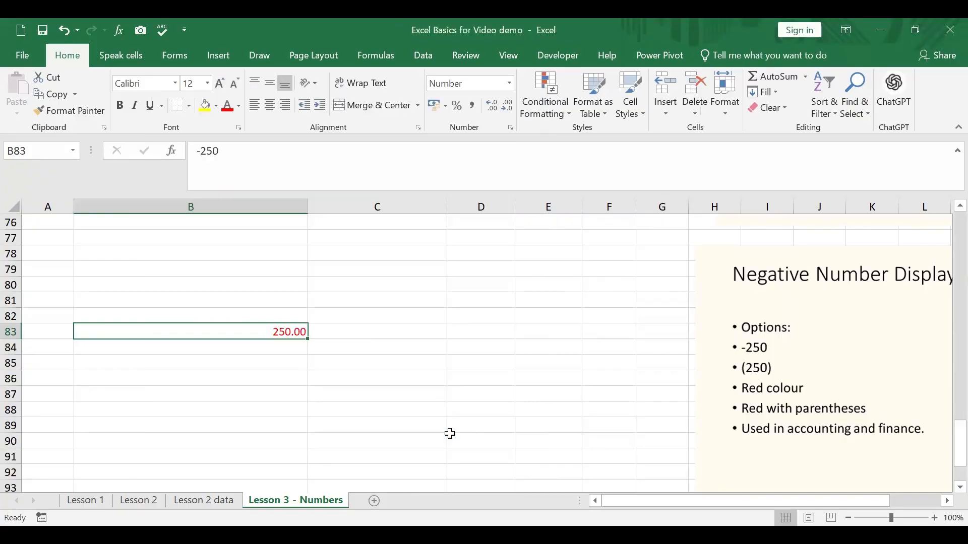
{"action": "left_click", "coordinate": [506, 107]}
{"action": "left_click", "coordinate": [508, 108]}
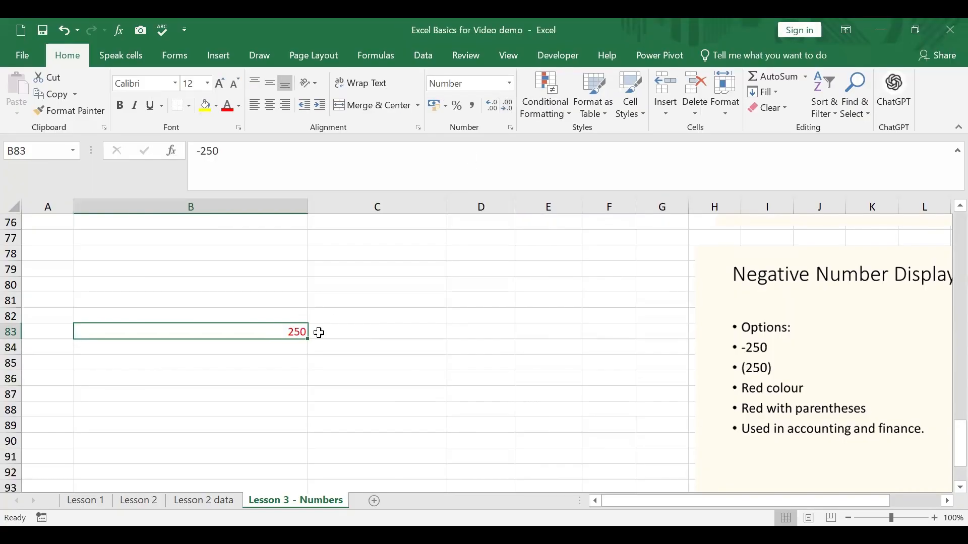
Examine the custom number format code behind B83 and keep it as it is
{"action": "right_click", "coordinate": [277, 341]}
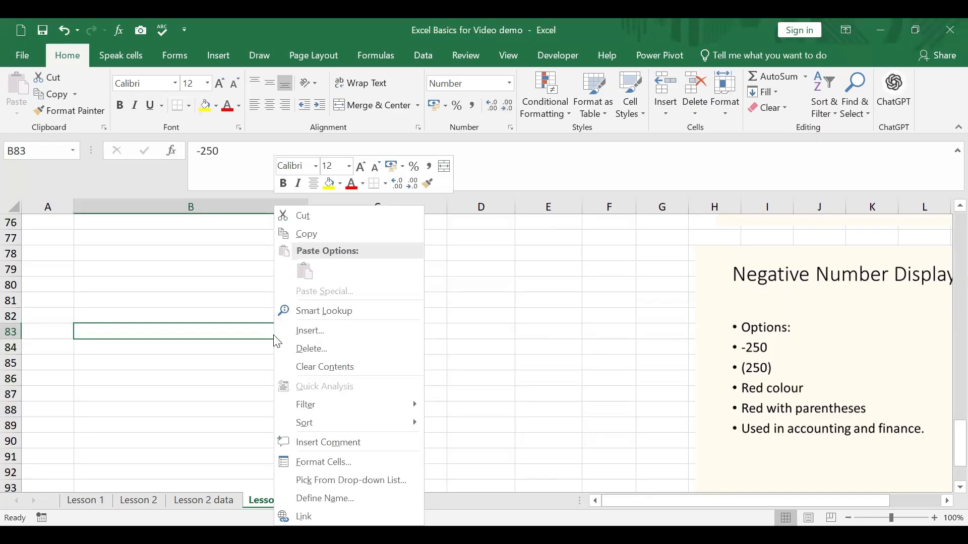
{"action": "left_click", "coordinate": [313, 461]}
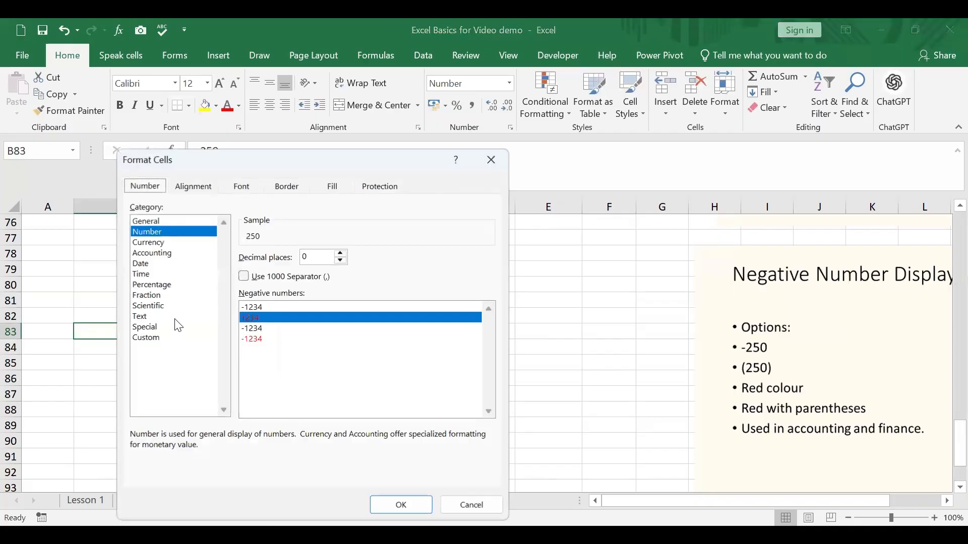
{"action": "left_click", "coordinate": [154, 338]}
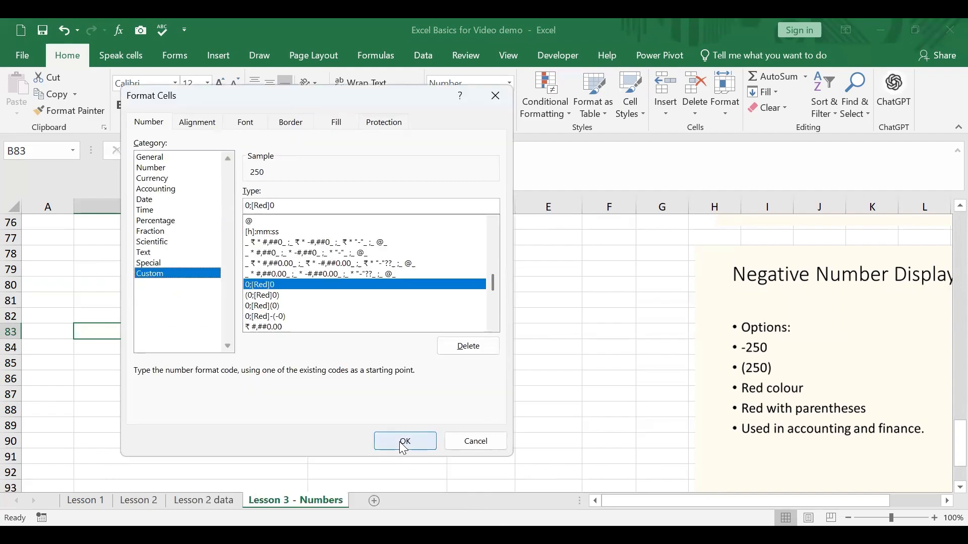
{"action": "left_click", "coordinate": [404, 442]}
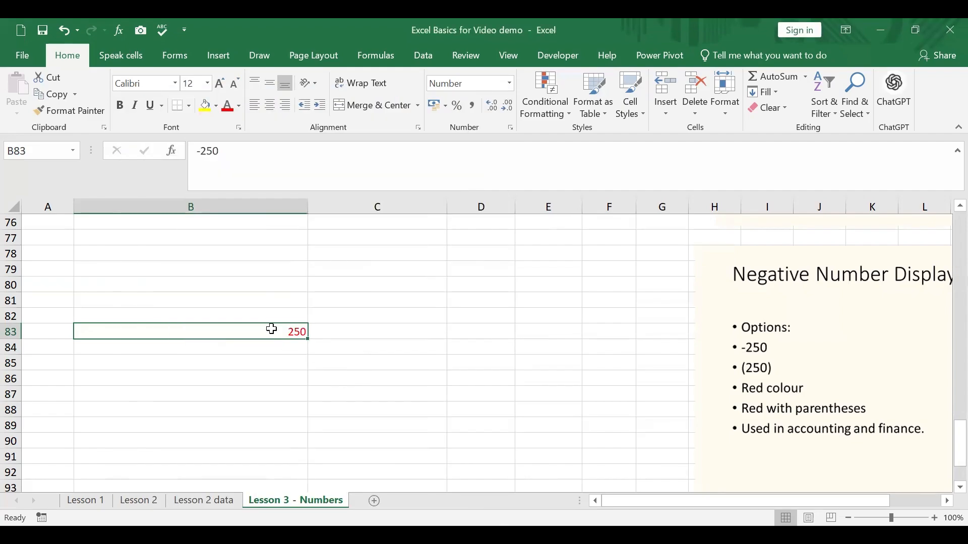
Format B83 with the custom code 0;[Red](-0) so its negative value displays in red within parentheses with 0 decimal places
{"action": "right_click", "coordinate": [272, 332]}
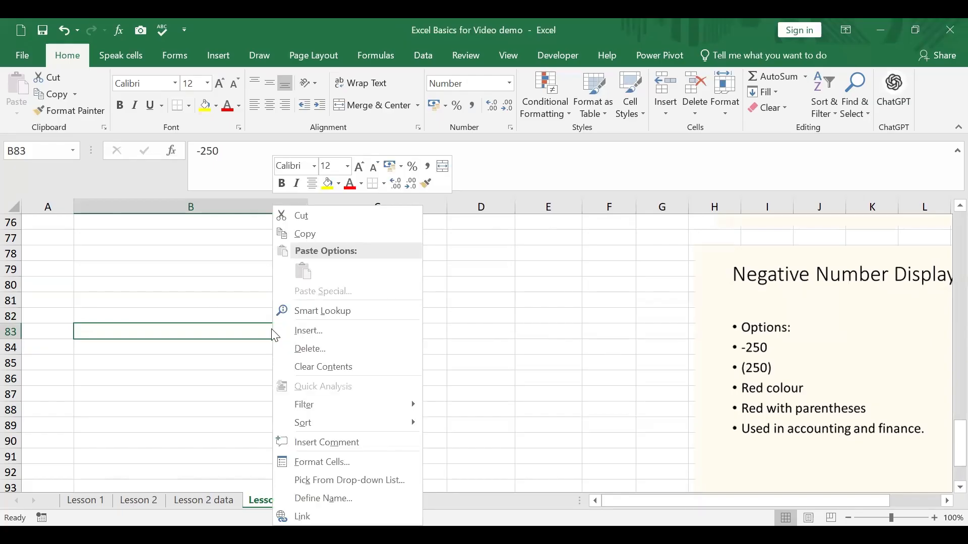
{"action": "left_click", "coordinate": [341, 467]}
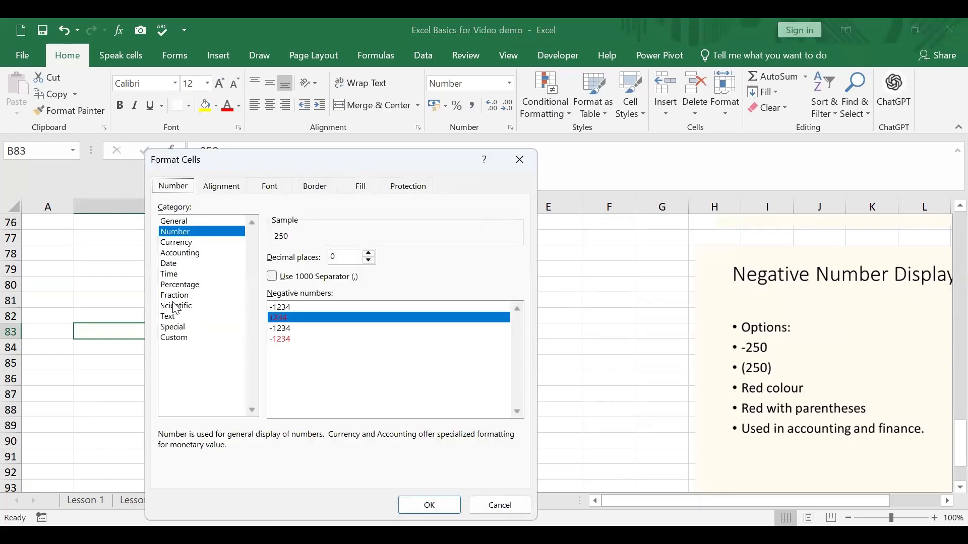
{"action": "left_click", "coordinate": [204, 231]}
{"action": "left_click", "coordinate": [190, 254]}
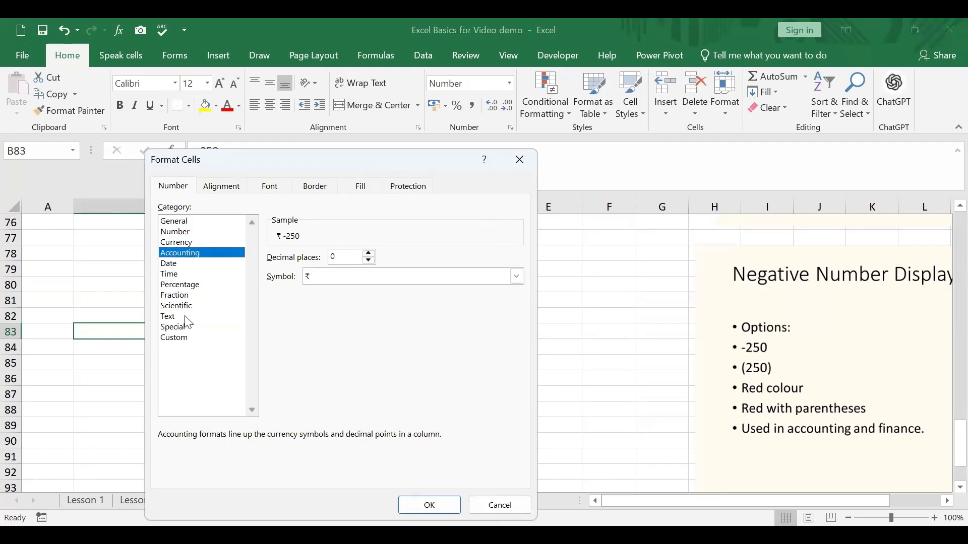
{"action": "left_click", "coordinate": [196, 233]}
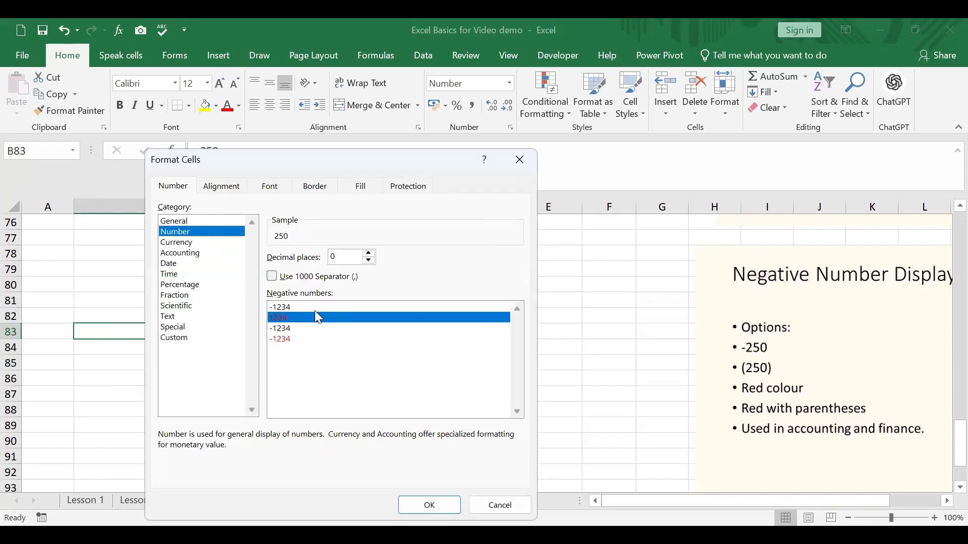
{"action": "left_click", "coordinate": [291, 339]}
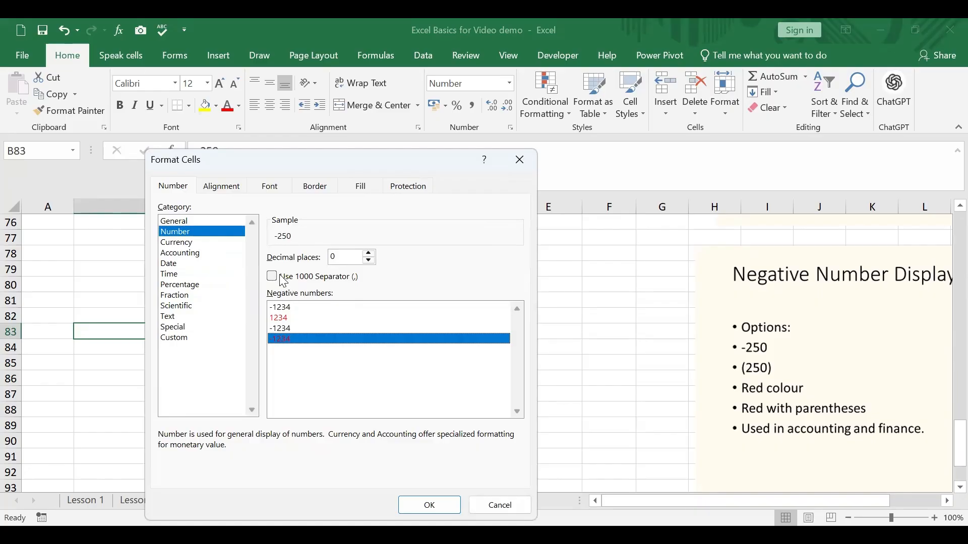
{"action": "left_click", "coordinate": [368, 261]}
{"action": "key", "text": "Return"}
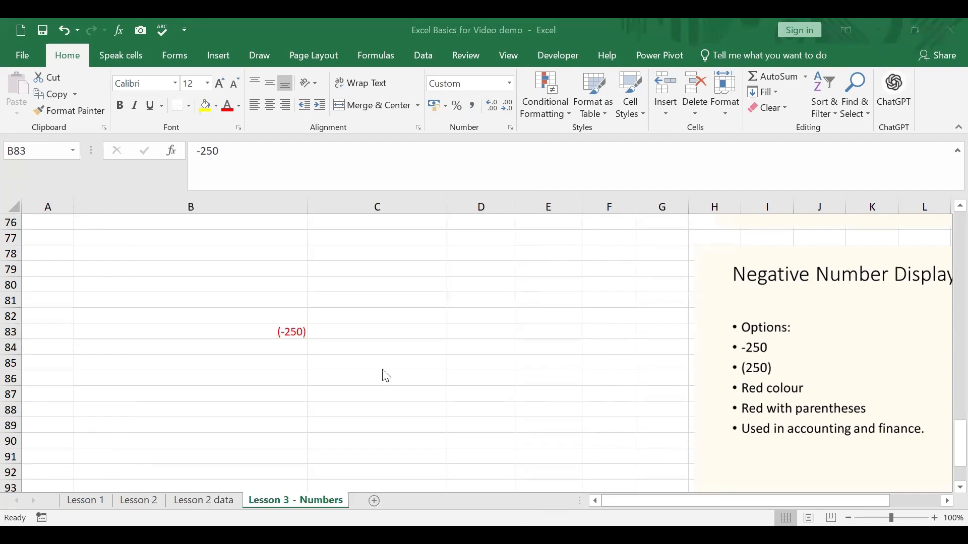
{"action": "double_click", "coordinate": [298, 333]}
{"action": "left_click", "coordinate": [328, 364]}
{"action": "left_click", "coordinate": [301, 332]}
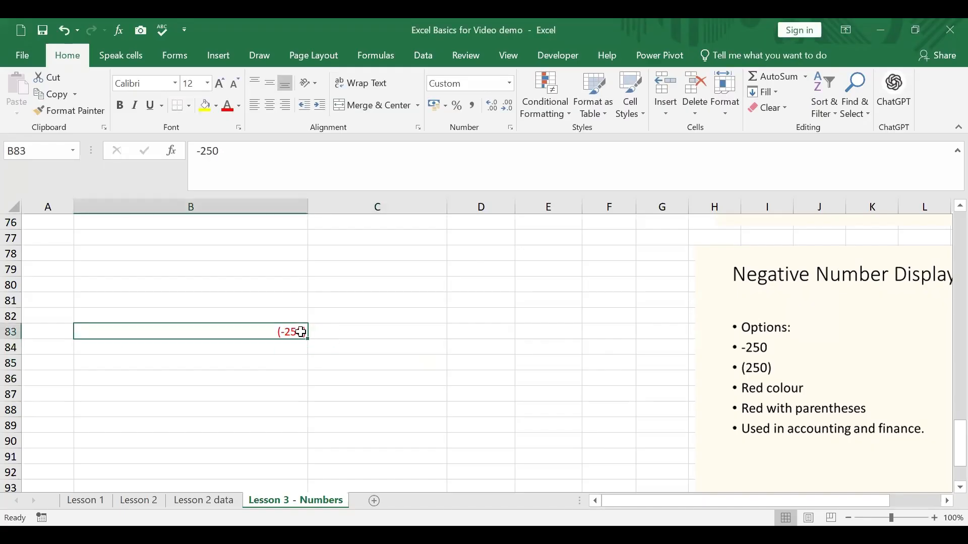
Examine the custom number format code applied to B83 and keep it as it is
{"action": "right_click", "coordinate": [300, 332]}
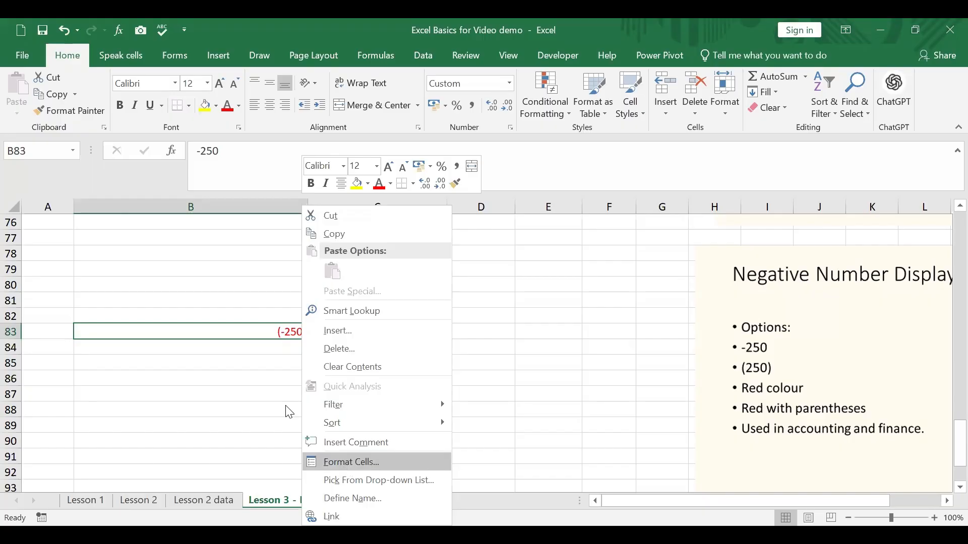
{"action": "left_click", "coordinate": [341, 462]}
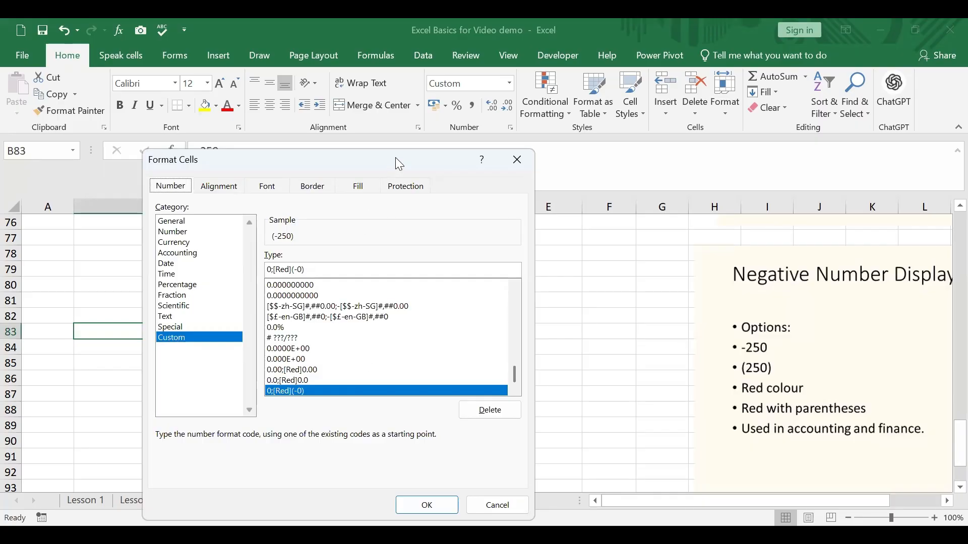
{"action": "left_click_drag", "start_coordinate": [447, 70], "coordinate": [446, 71]}
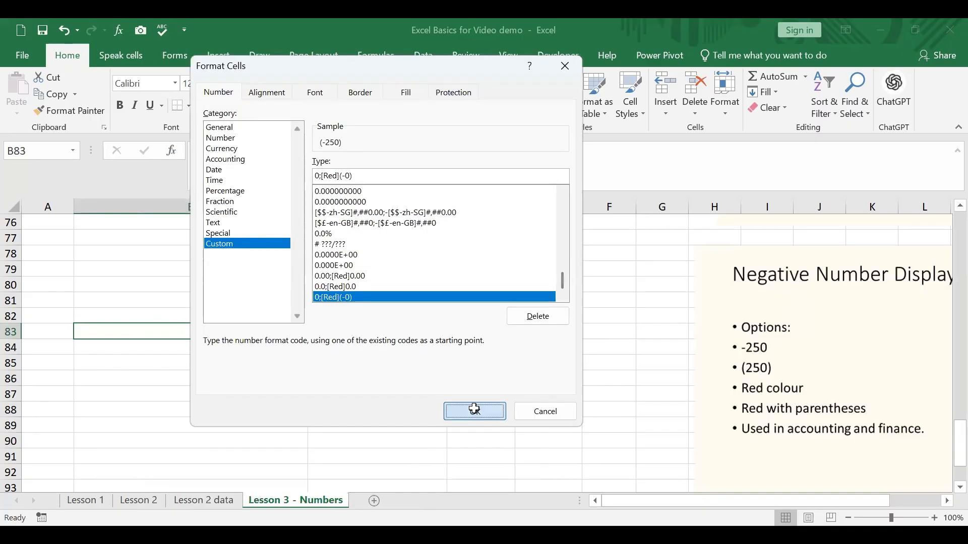
{"action": "left_click", "coordinate": [475, 409]}
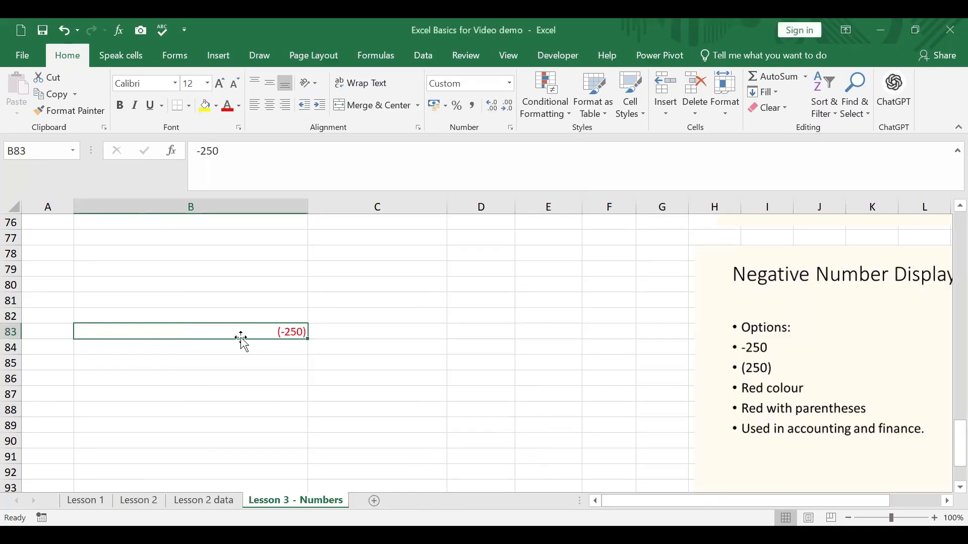
Delete the custom number format 0;[Red](-0) that is applied to B83
{"action": "right_click", "coordinate": [264, 330]}
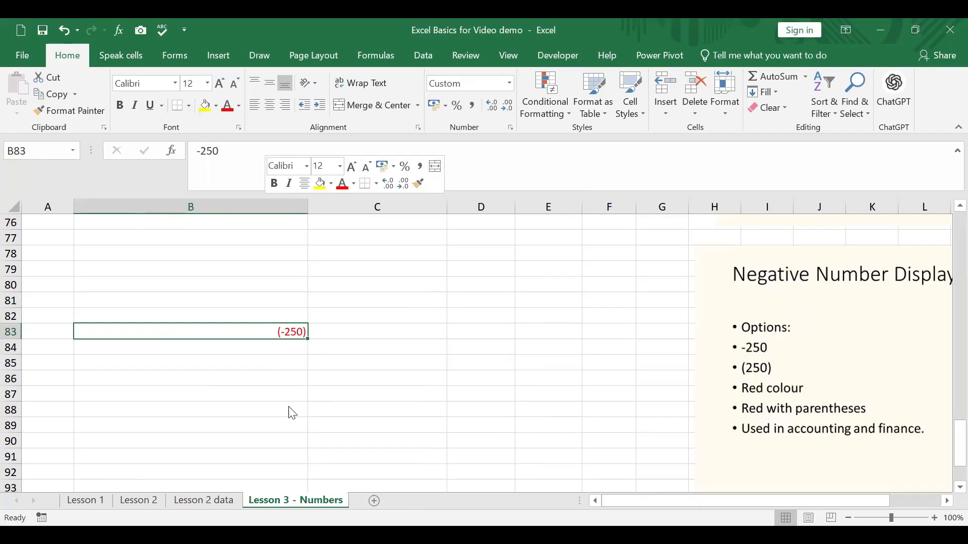
{"action": "left_click", "coordinate": [291, 462]}
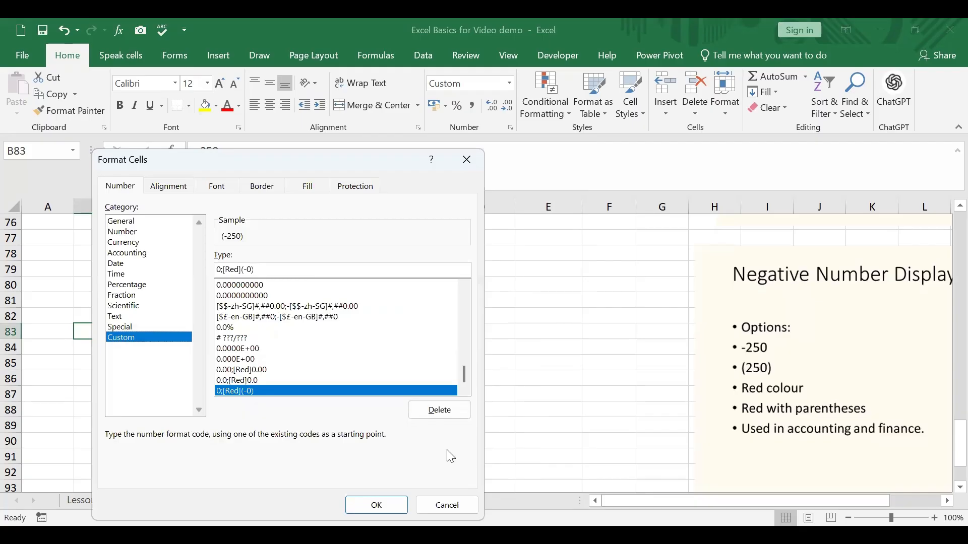
{"action": "left_click", "coordinate": [439, 410]}
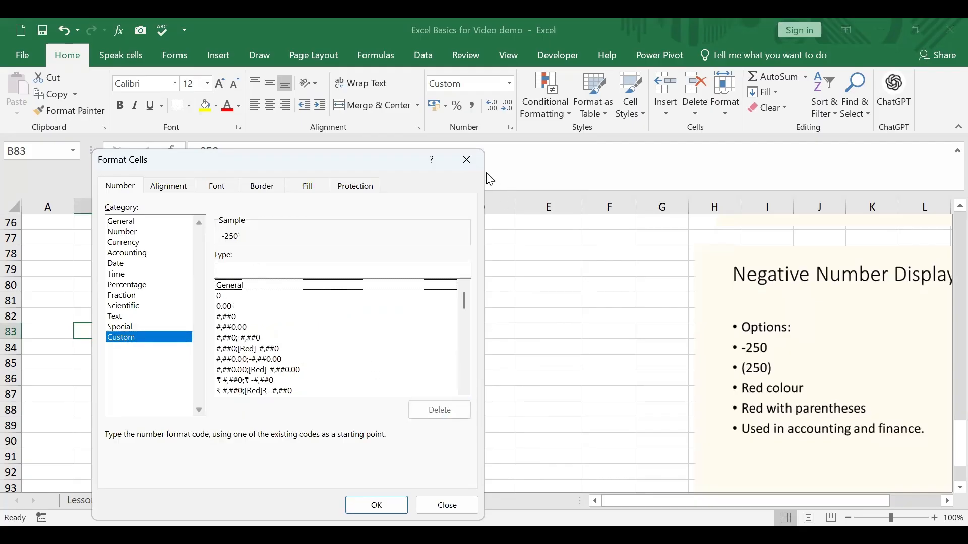
{"action": "left_click", "coordinate": [461, 162]}
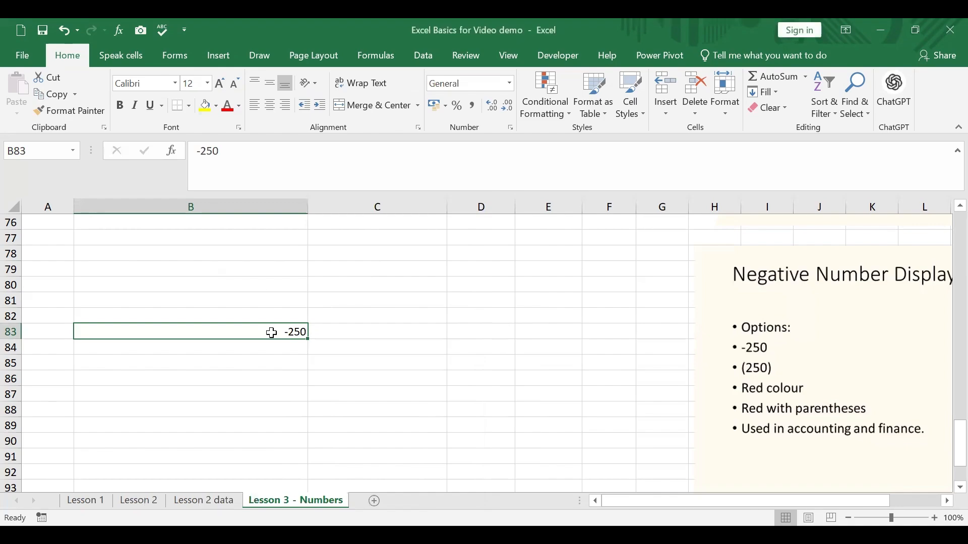
Enter the formula =RANDBETWEEN(1,9) in B79
{"action": "mouse_move", "coordinate": [285, 262]}
{"action": "left_mouse_down"}
{"action": "mouse_move", "coordinate": [306, 308]}
{"action": "mouse_move", "coordinate": [287, 261]}
{"action": "left_mouse_up"}
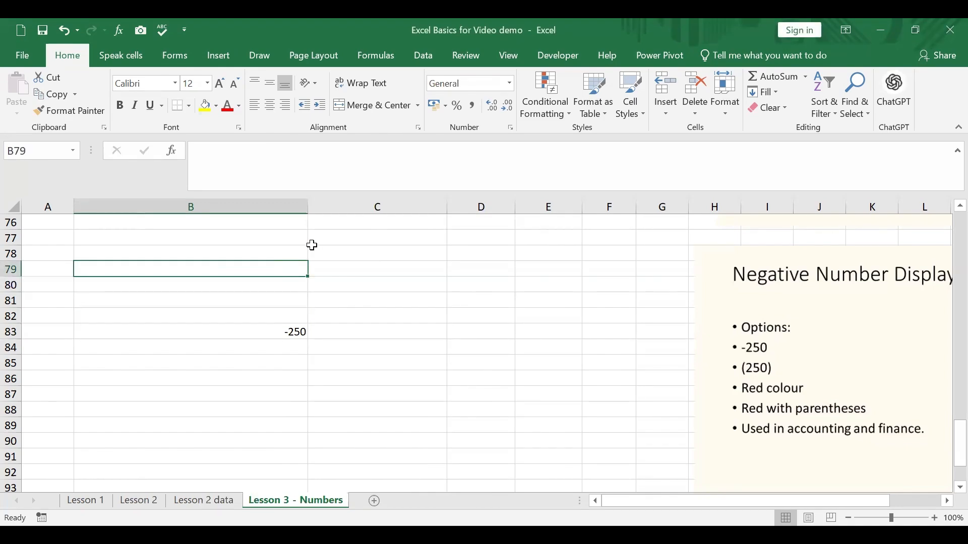
{"action": "type", "text": "="}
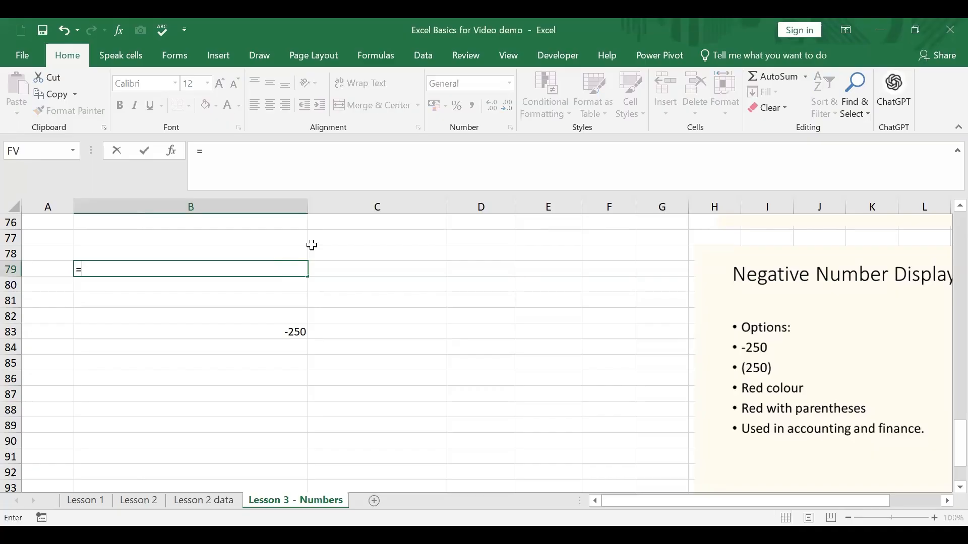
{"action": "type", "text": "rand"}
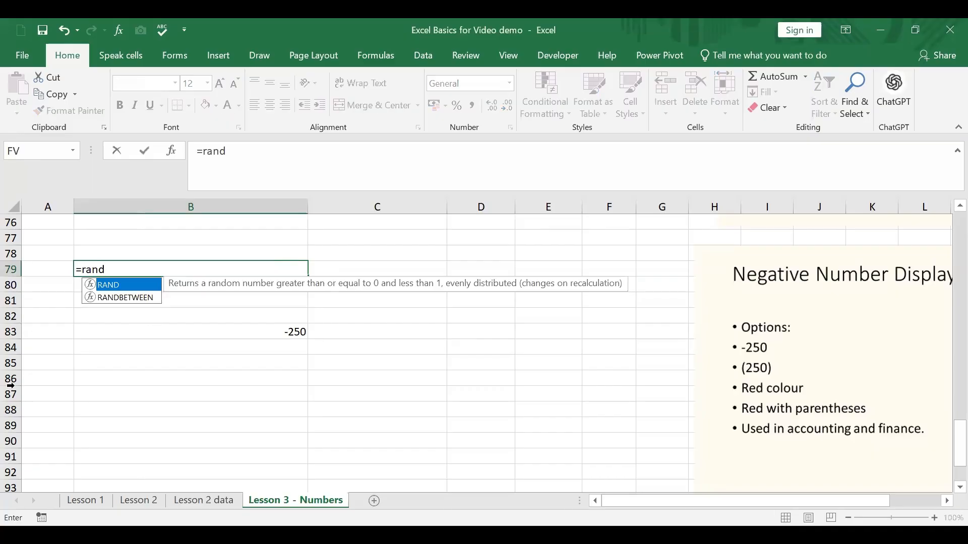
{"action": "left_click", "coordinate": [141, 295]}
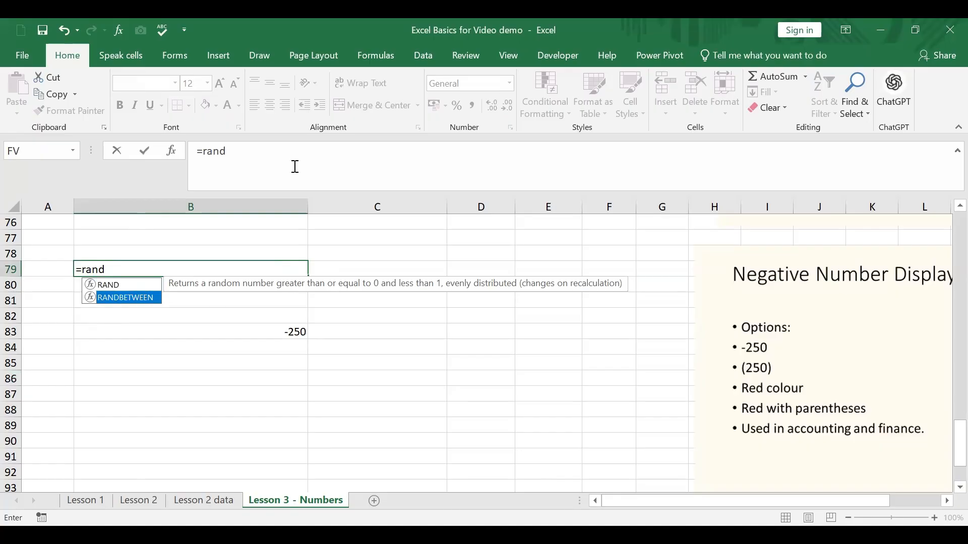
{"action": "key", "text": "Tab"}
{"action": "type", "text": "1"}
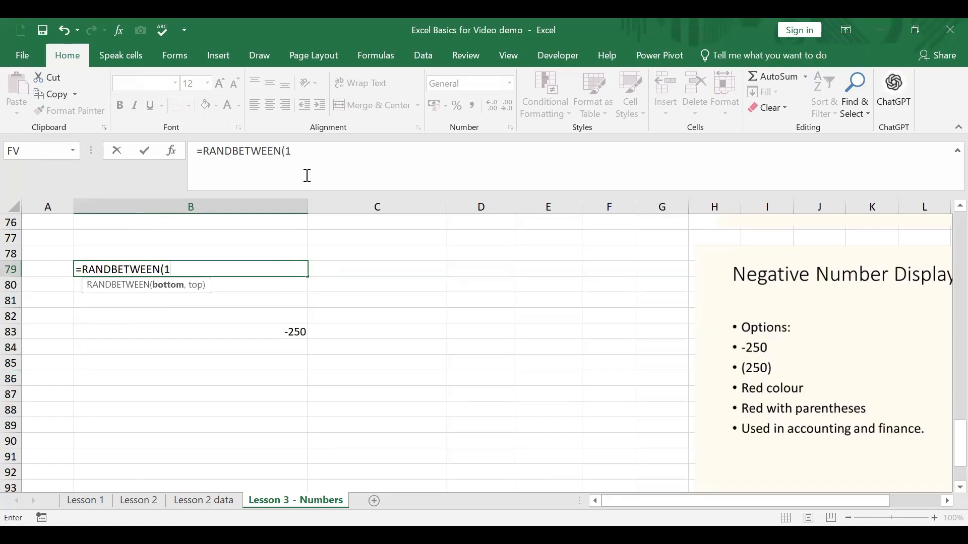
{"action": "type", "text": ",9)"}
{"action": "key", "text": "Return"}
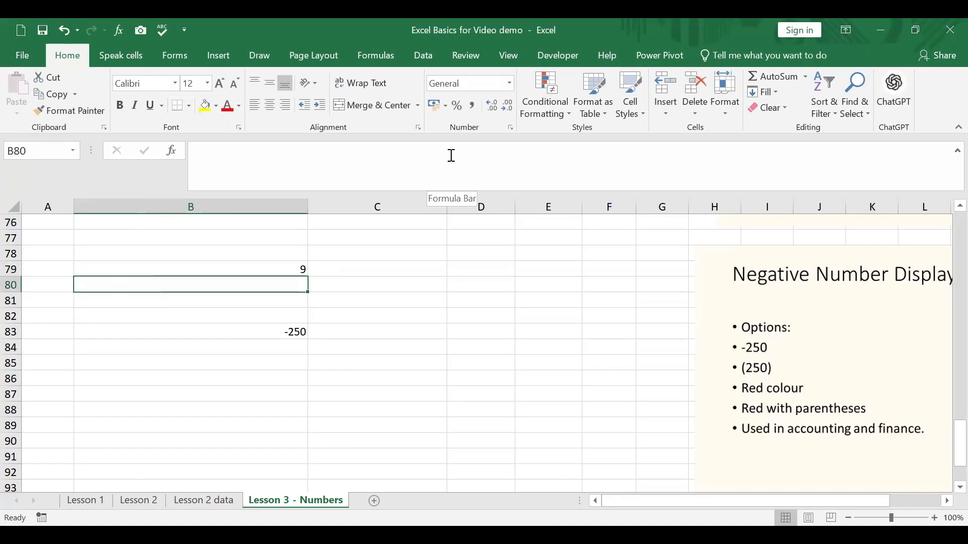
Fill the B79 formula down and across to cover B79:D88, overwriting the entry in B83
{"action": "left_click", "coordinate": [282, 269]}
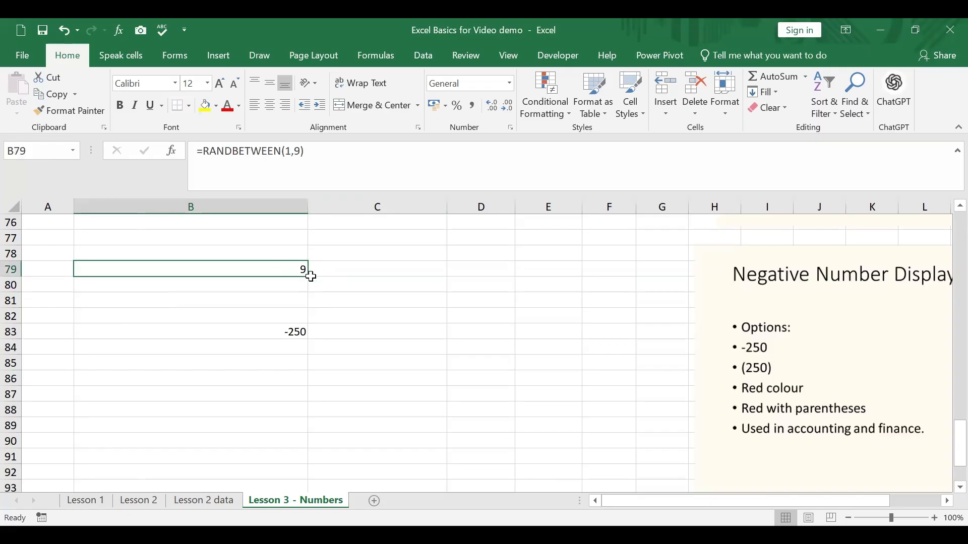
{"action": "left_click_drag", "start_coordinate": [306, 277], "coordinate": [516, 411]}
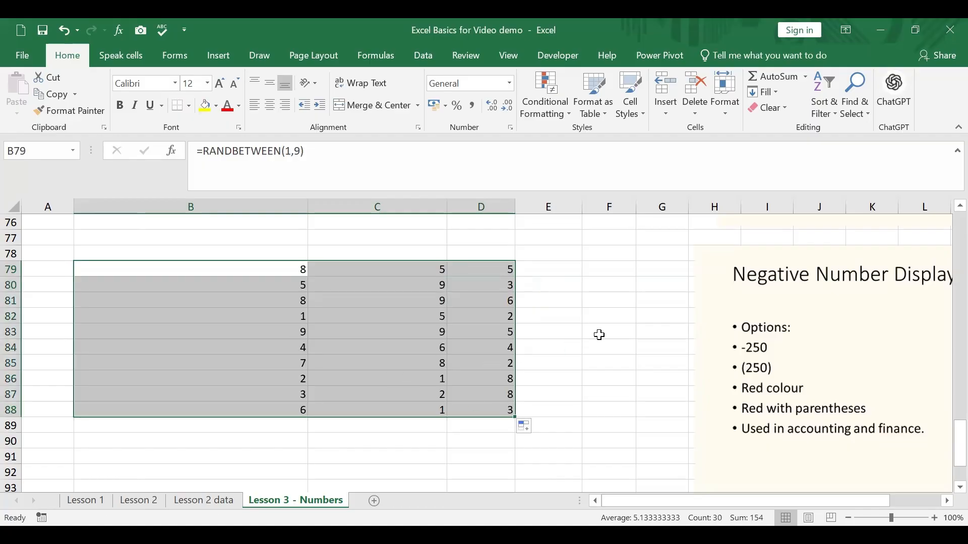
{"action": "left_click", "coordinate": [623, 329]}
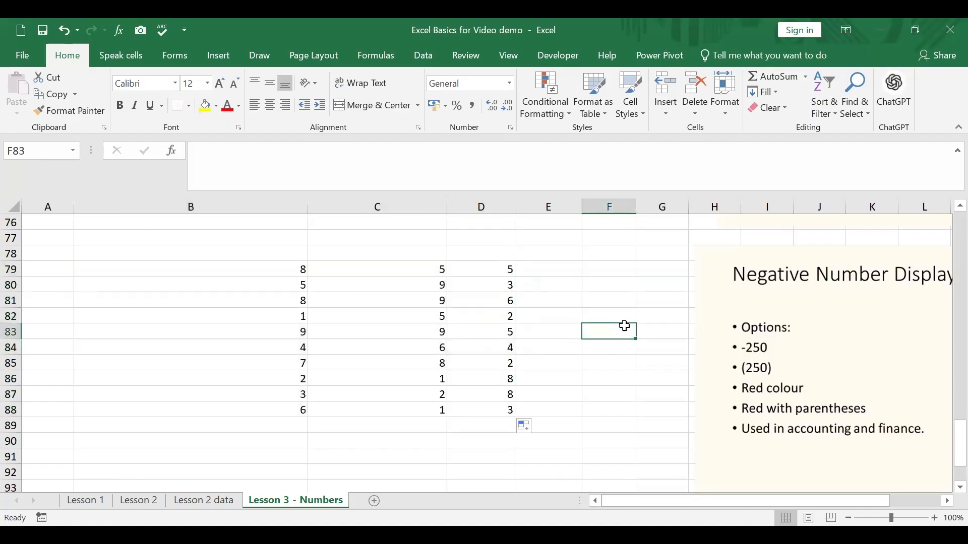
Hide the values in C83, D86, D79 and B80 together with the custom number format ;; and check the underlying formulas in B80 and D79
{"action": "left_click", "coordinate": [431, 333]}
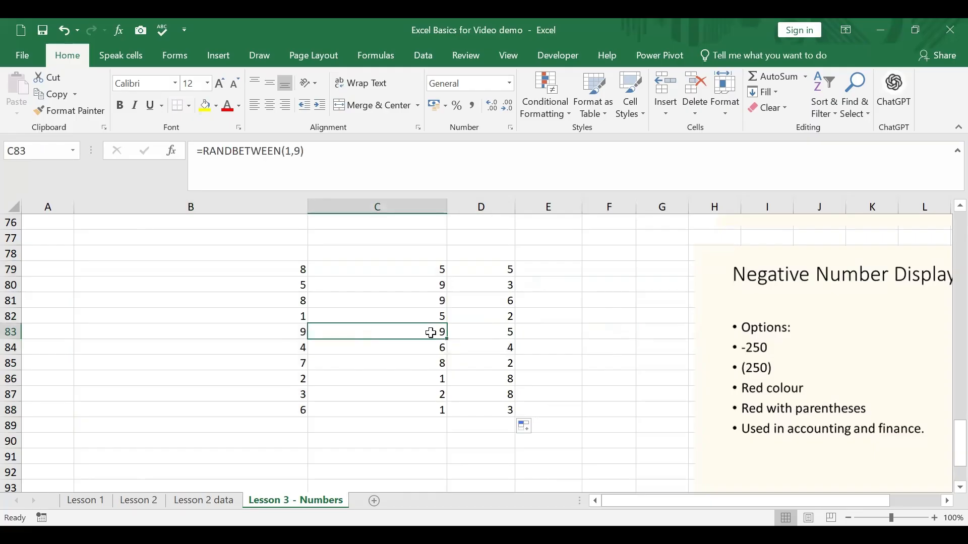
{"action": "left_click", "coordinate": [504, 380], "text": "ctrl"}
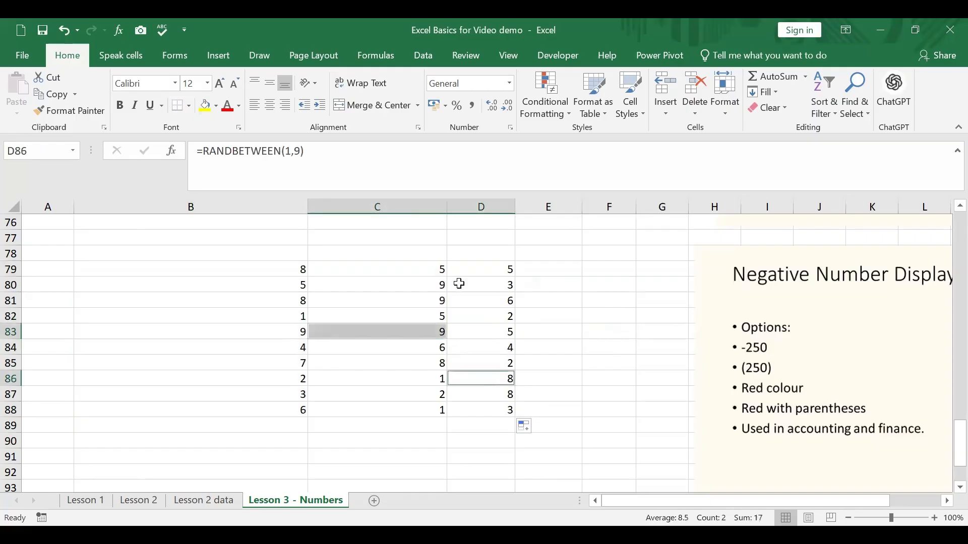
{"action": "left_click", "coordinate": [501, 269], "text": "ctrl"}
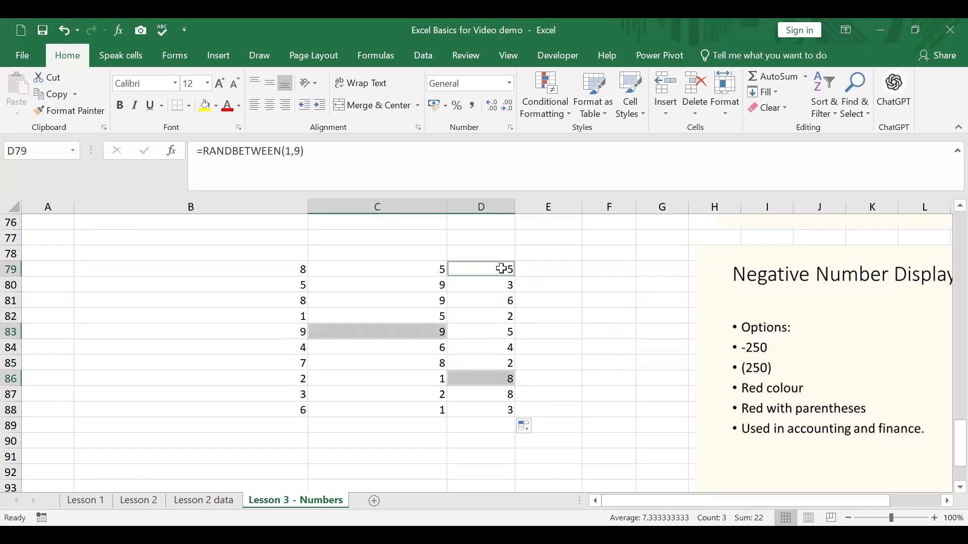
{"action": "left_click", "coordinate": [303, 284], "text": "ctrl"}
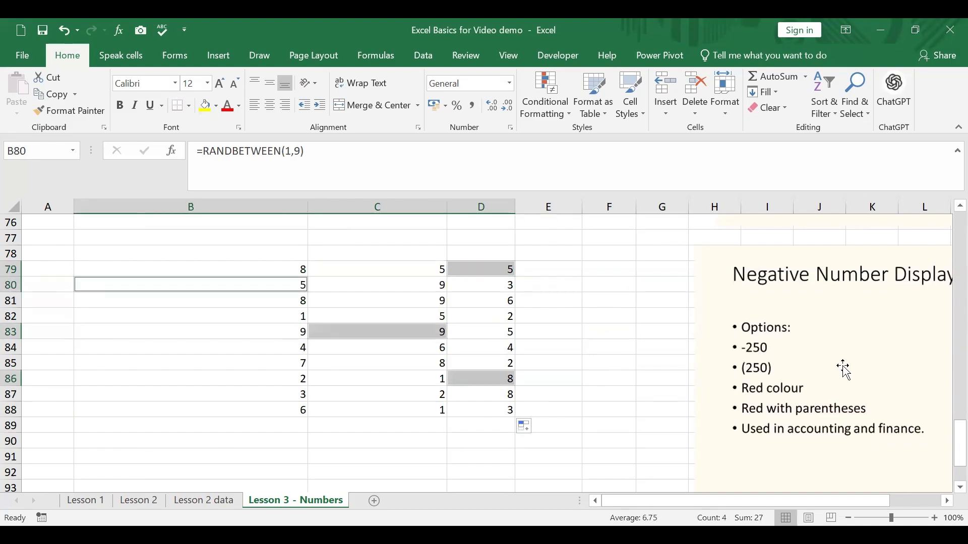
{"action": "right_click", "coordinate": [484, 270]}
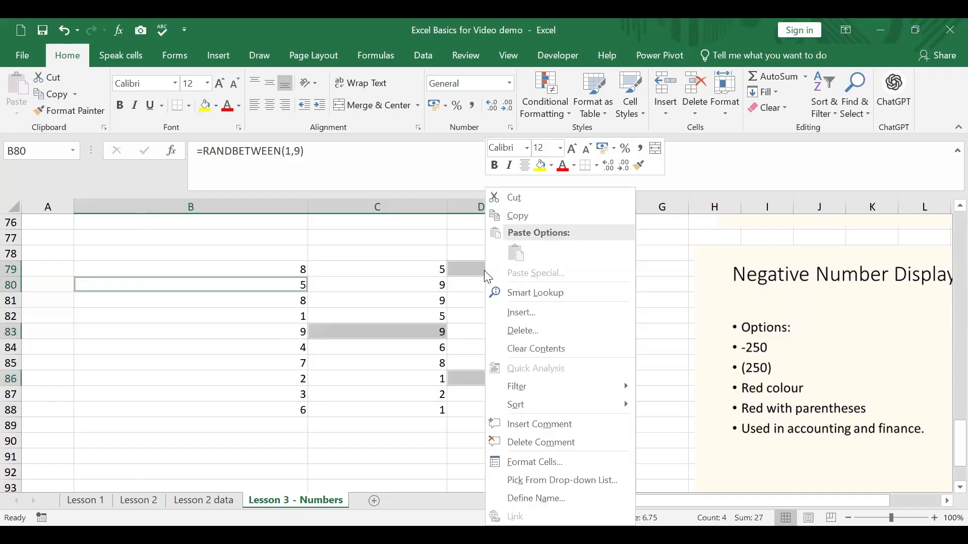
{"action": "left_click", "coordinate": [540, 463]}
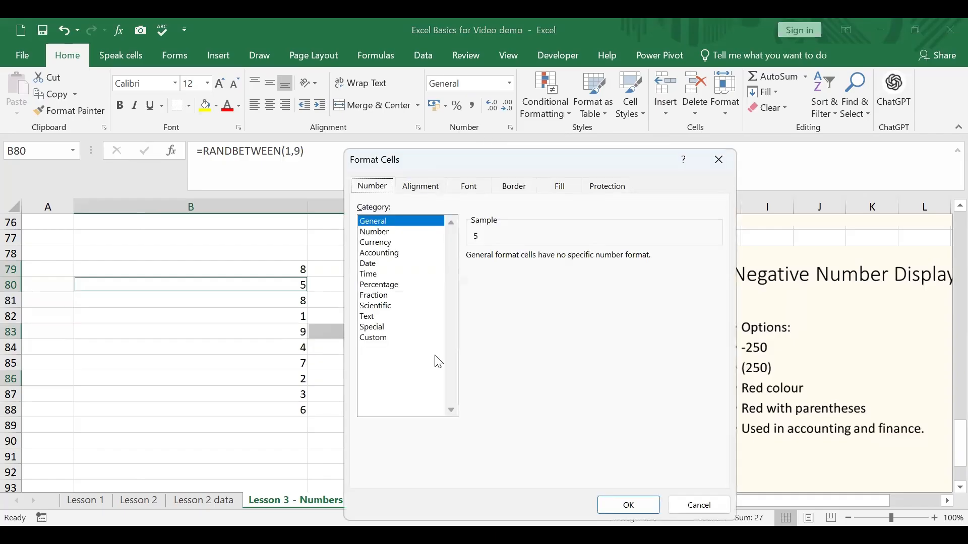
{"action": "left_click", "coordinate": [372, 338]}
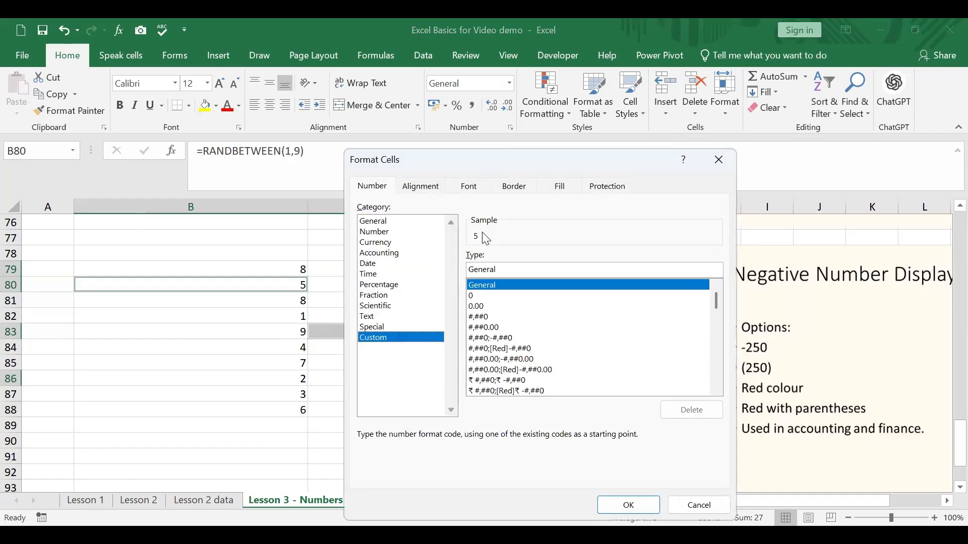
{"action": "double_click", "coordinate": [504, 268]}
{"action": "key", "text": "BackSpace"}
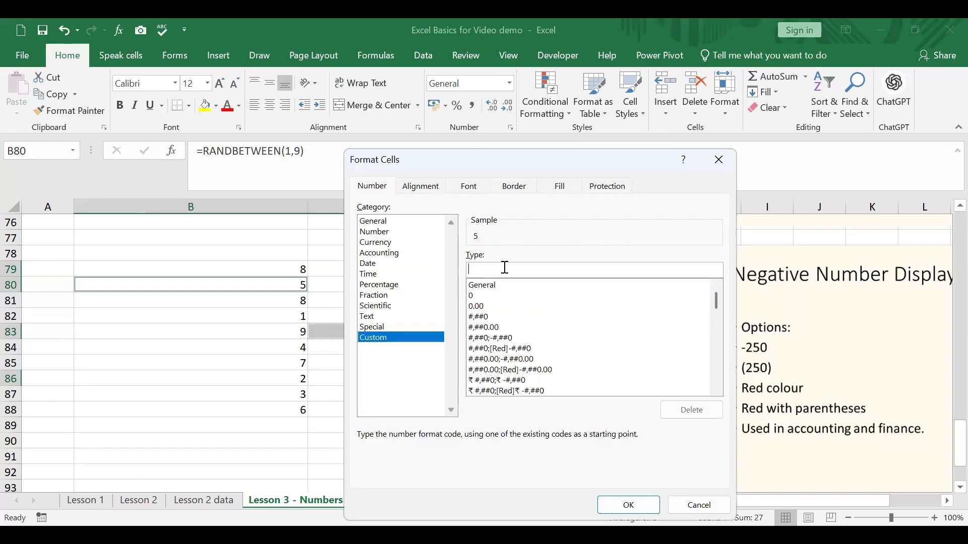
{"action": "type", "text": ";;"}
{"action": "key", "text": "Return"}
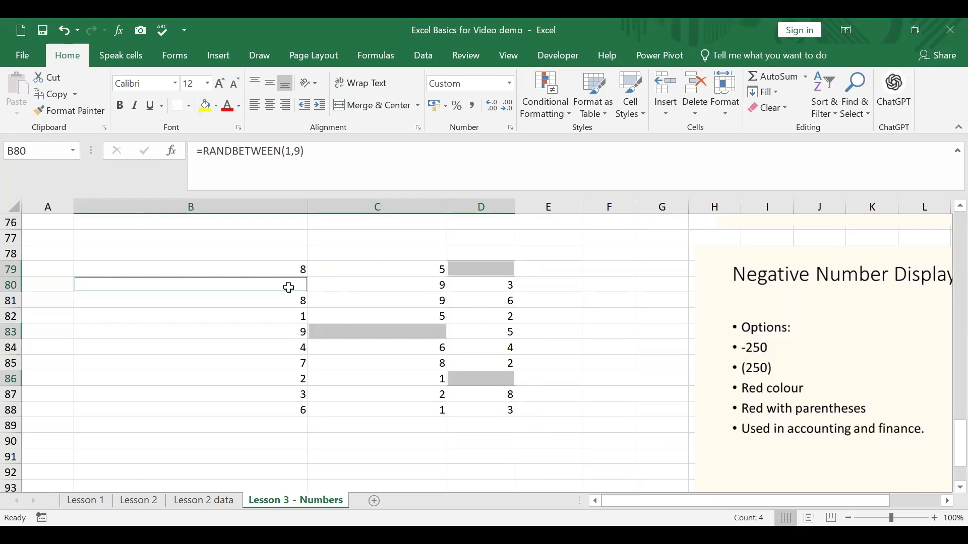
{"action": "left_click", "coordinate": [289, 288]}
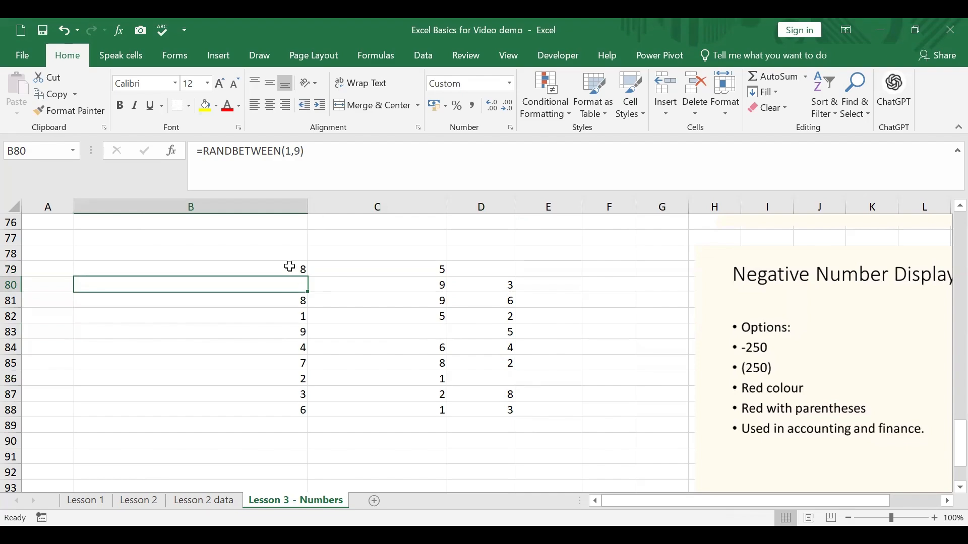
{"action": "left_click", "coordinate": [503, 268]}
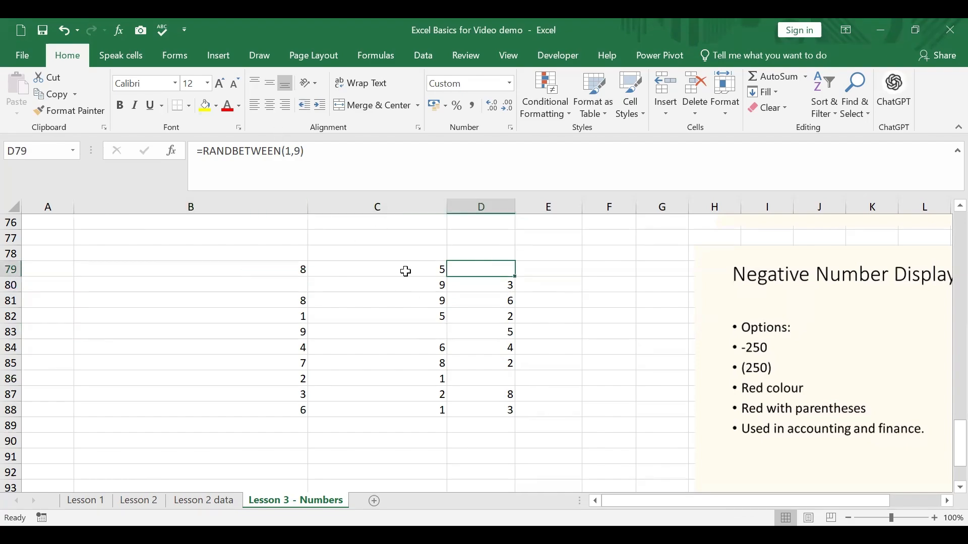
Replace the random-number formulas in B79:D89 with their values by copying the range and pasting values over it
{"action": "left_click", "coordinate": [441, 336]}
{"action": "left_click_drag", "start_coordinate": [303, 275], "coordinate": [499, 428]}
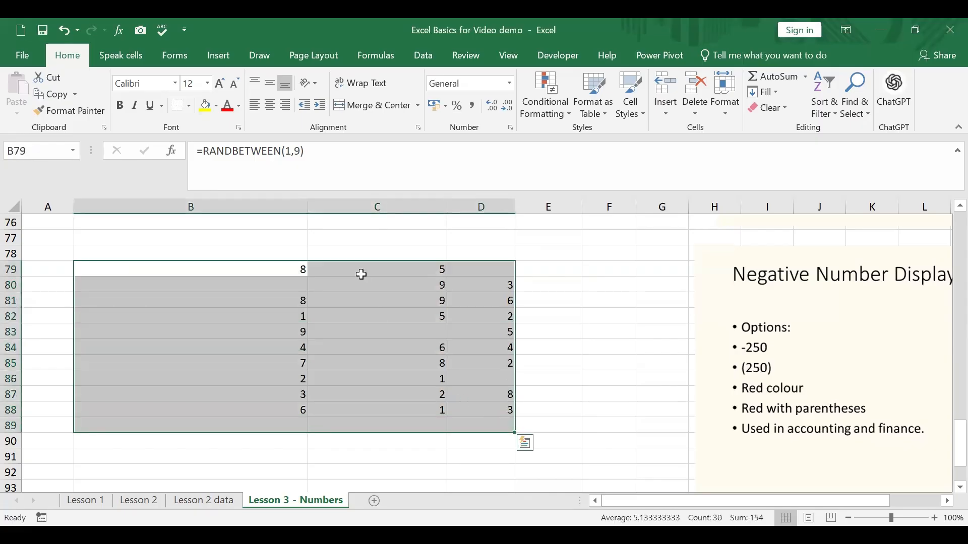
{"action": "right_click", "coordinate": [361, 274]}
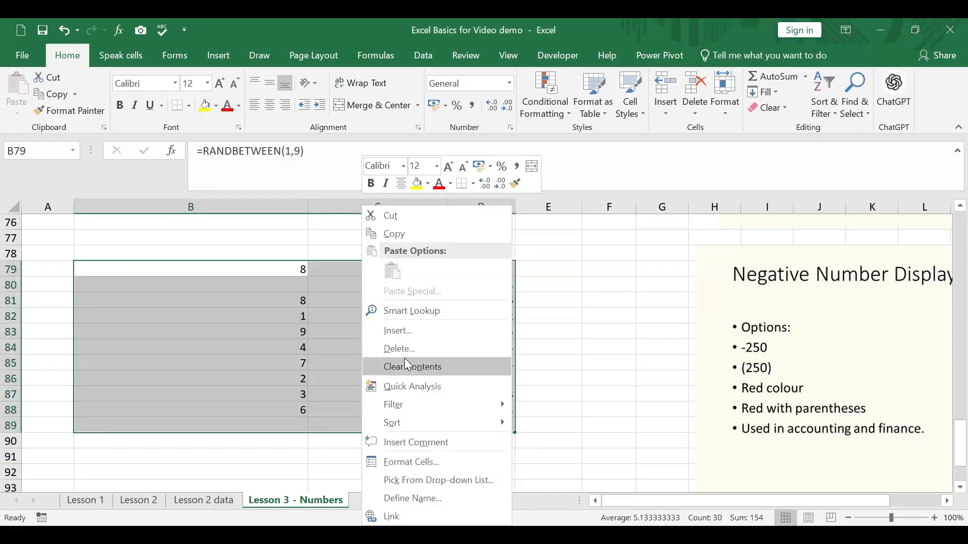
{"action": "right_click", "coordinate": [355, 271]}
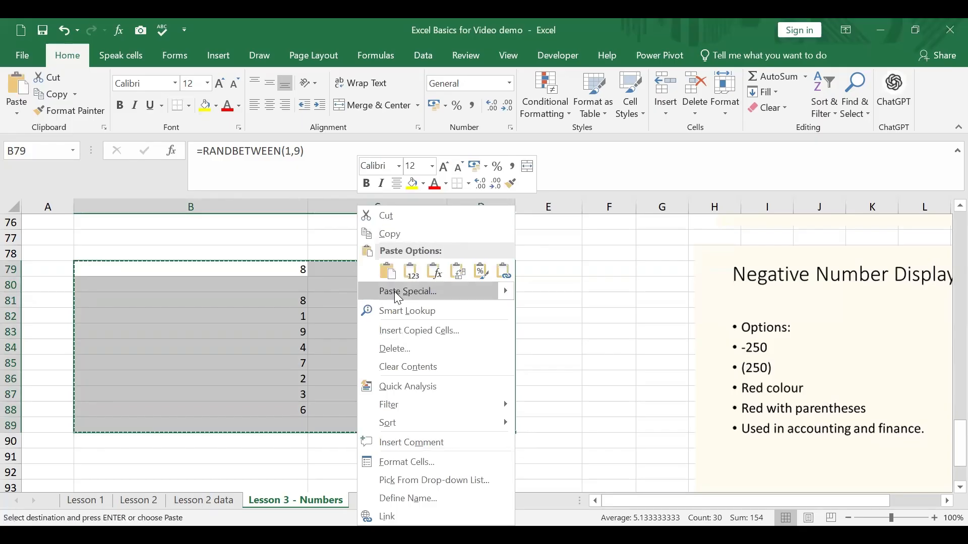
{"action": "left_click", "coordinate": [395, 292]}
{"action": "left_click", "coordinate": [275, 230]}
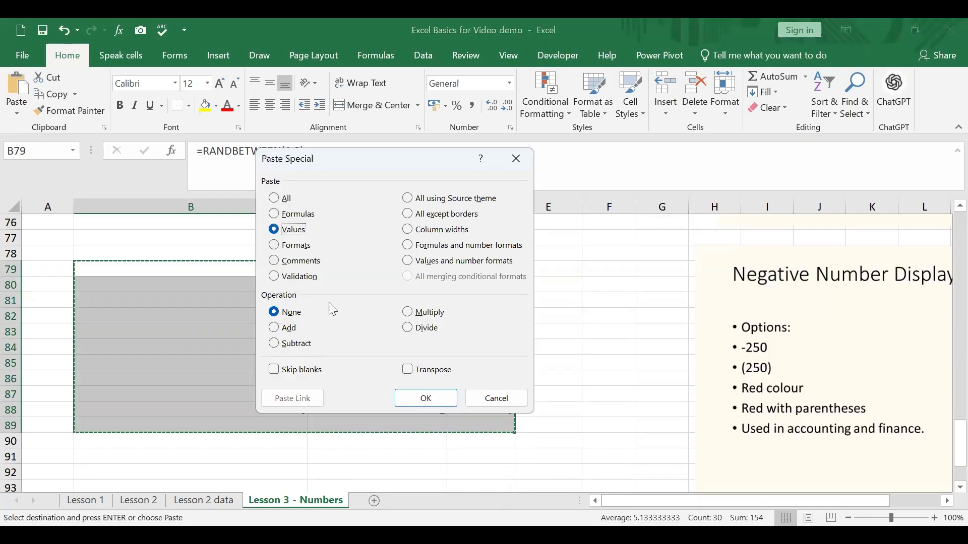
{"action": "left_click", "coordinate": [417, 402]}
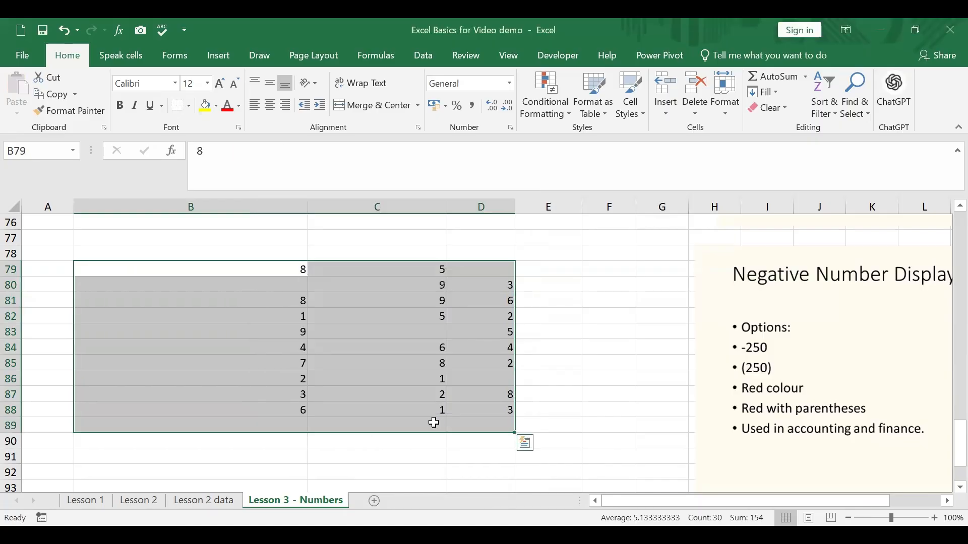
Check the underlying contents of the blank-looking cells B80, D79 and C83
{"action": "left_click", "coordinate": [302, 285]}
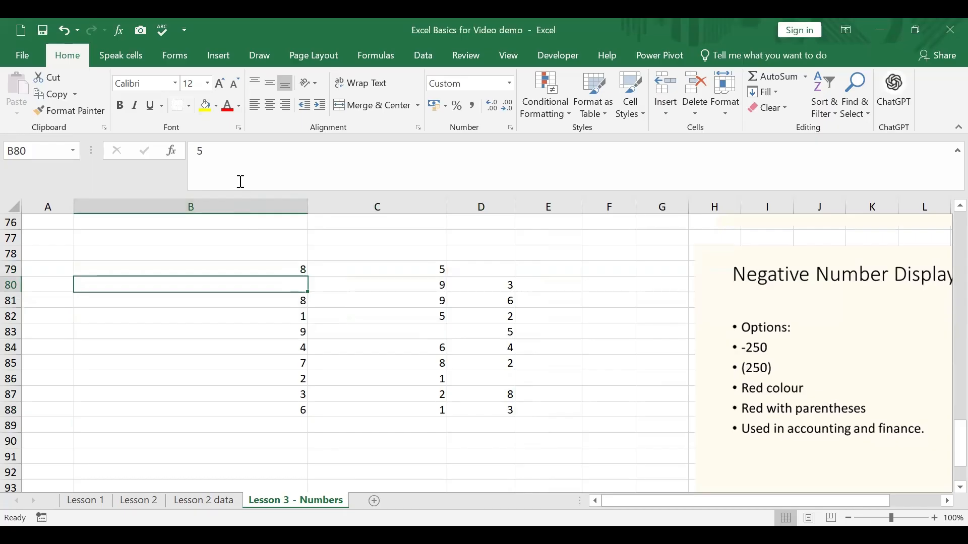
{"action": "left_click", "coordinate": [512, 268]}
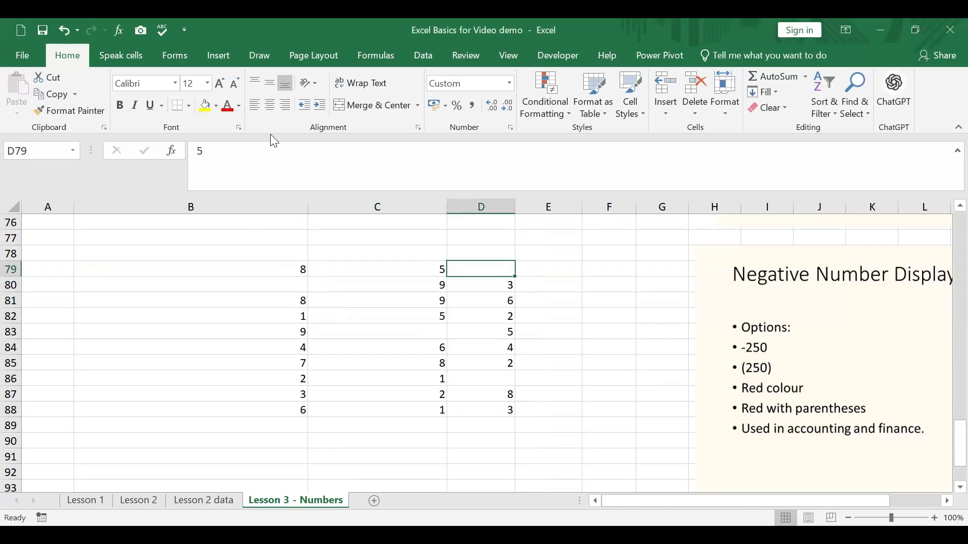
{"action": "left_click", "coordinate": [394, 330]}
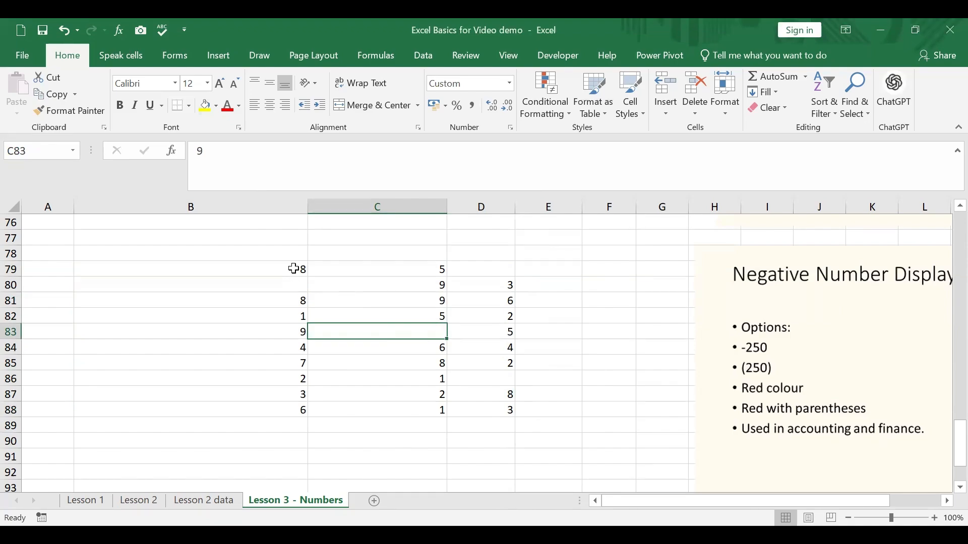
Format B79:D88 with the Number category and 0 decimal places to replace the hiding format
{"action": "left_click_drag", "start_coordinate": [294, 269], "coordinate": [492, 410]}
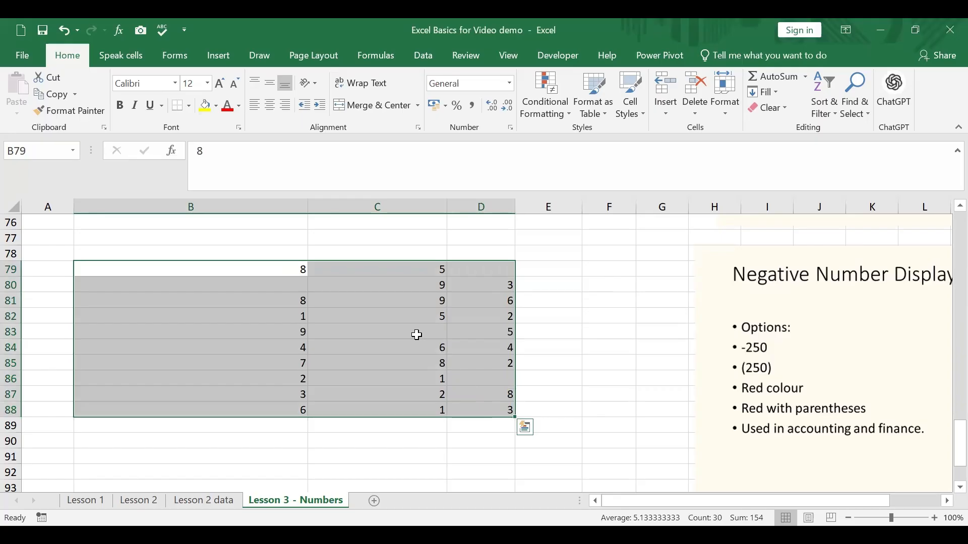
{"action": "right_click", "coordinate": [386, 269]}
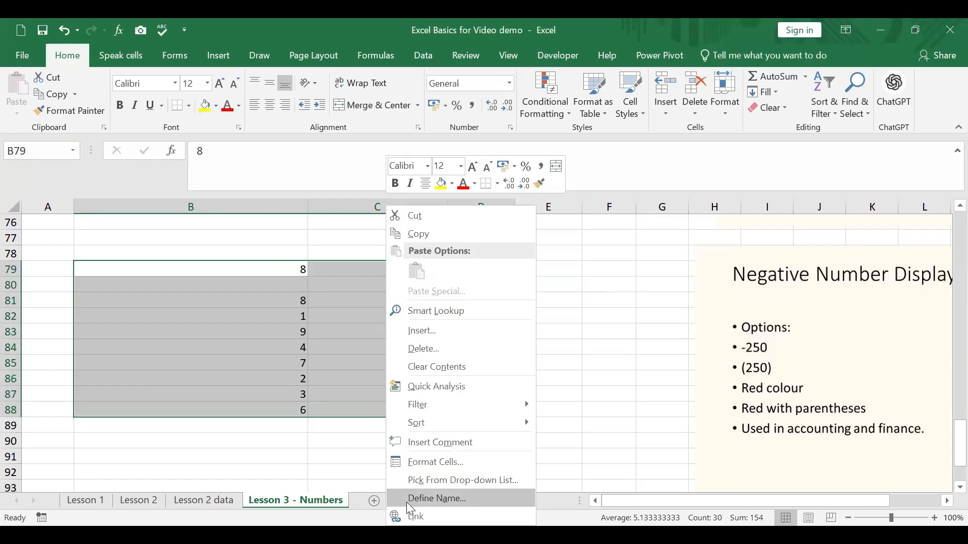
{"action": "left_click", "coordinate": [441, 463]}
{"action": "left_click", "coordinate": [284, 338]}
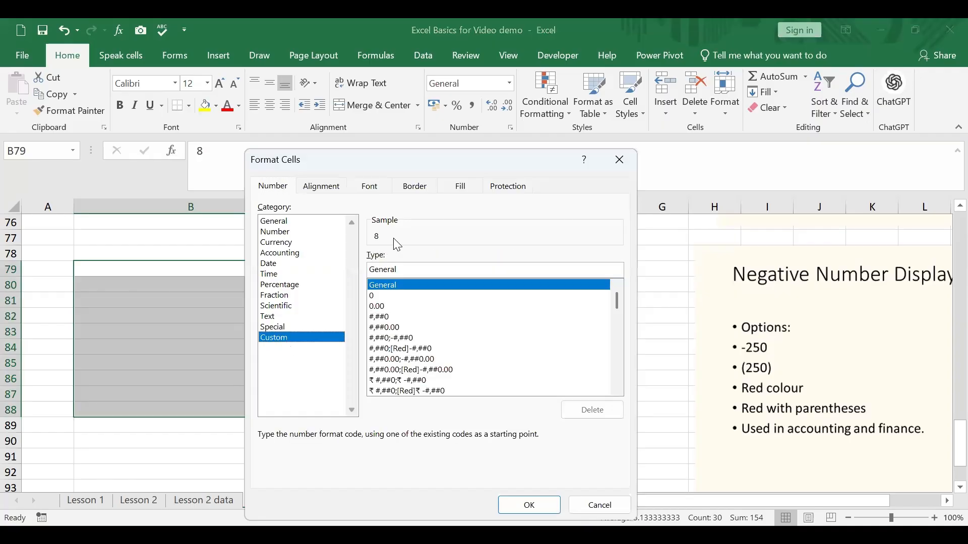
{"action": "left_click", "coordinate": [291, 232]}
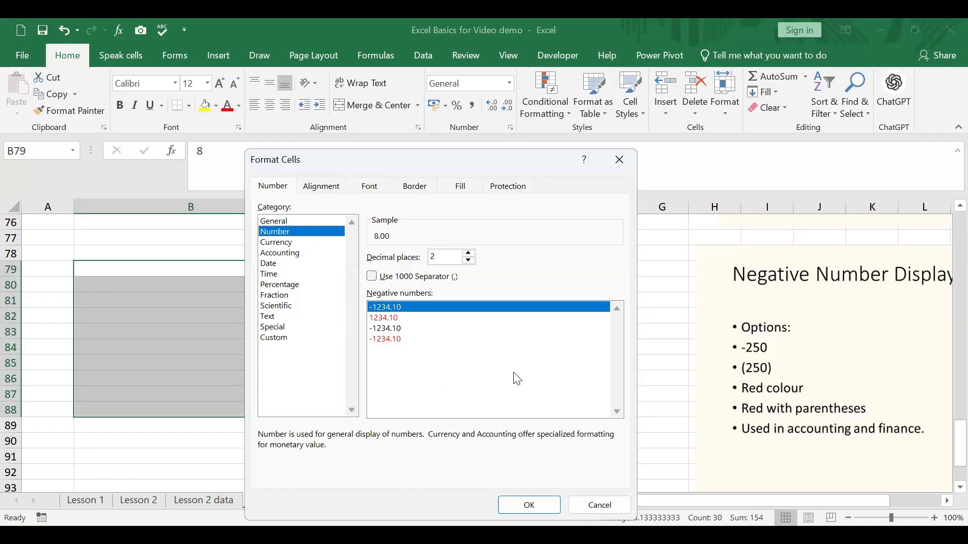
{"action": "left_click", "coordinate": [469, 261]}
{"action": "left_click", "coordinate": [469, 260]}
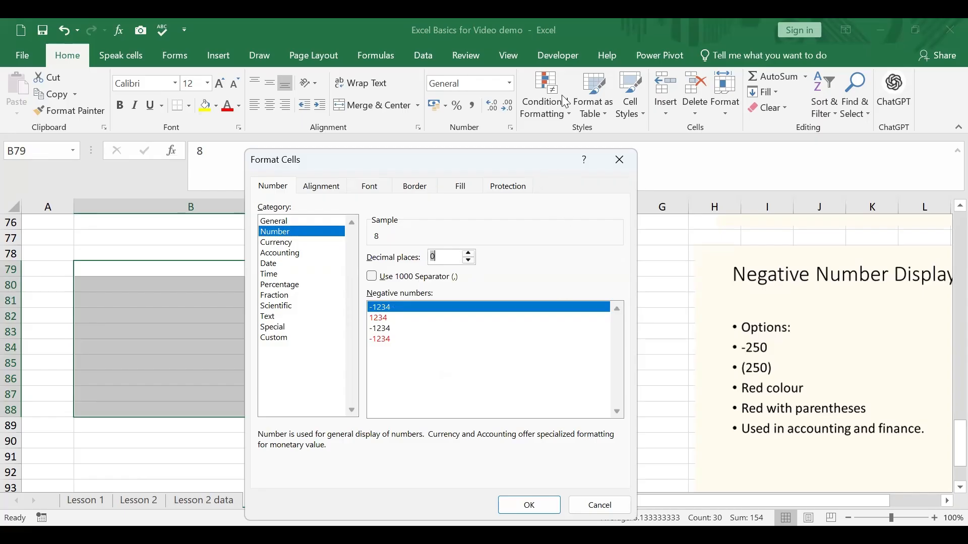
{"action": "left_click_drag", "start_coordinate": [565, 102], "coordinate": [565, 103]}
{"action": "left_click", "coordinate": [548, 436]}
{"action": "left_click", "coordinate": [580, 359]}
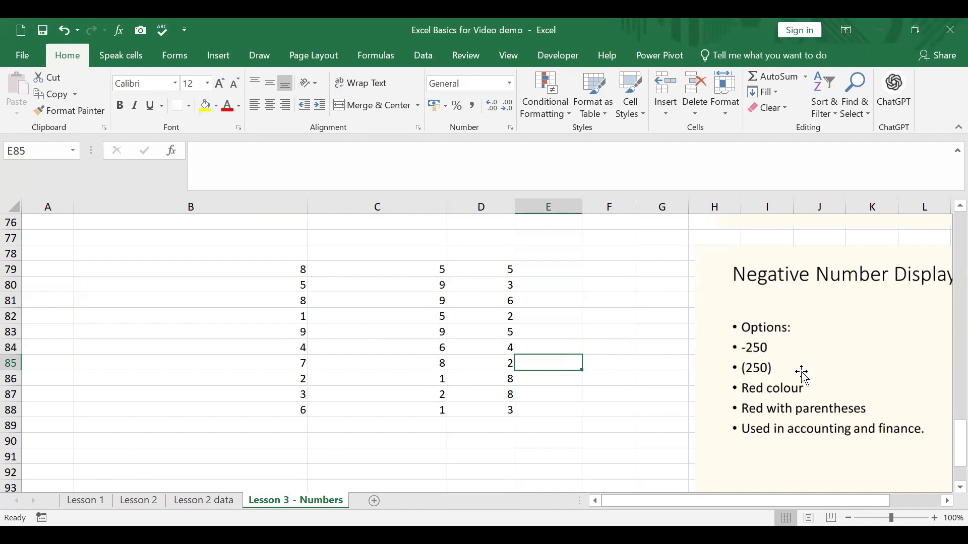
Format the currency figures in B23:E35 as Accounting with 0 decimal places and no symbol
{"action": "scroll", "coordinate": [803, 376], "scroll_direction": "up", "scroll_amount": 19}
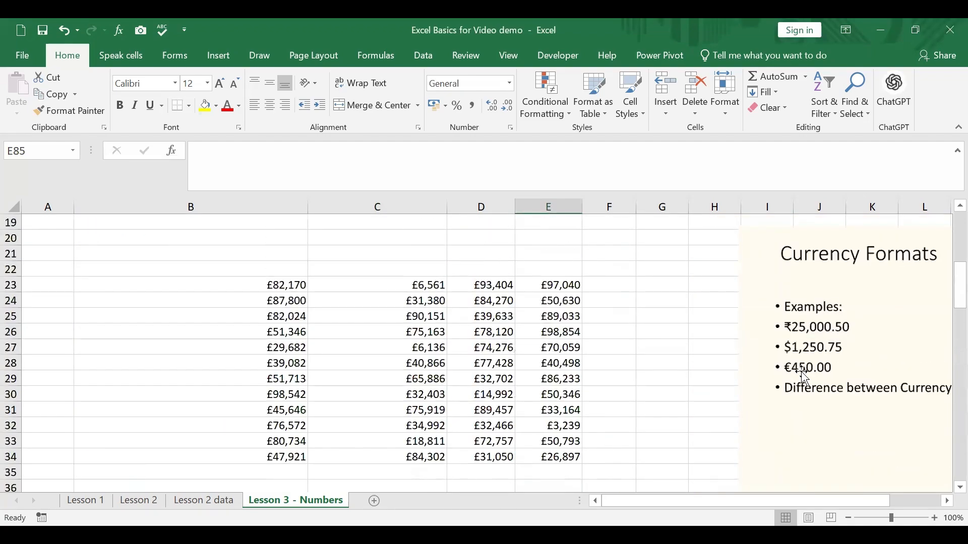
{"action": "left_click", "coordinate": [620, 346]}
{"action": "left_click", "coordinate": [281, 288]}
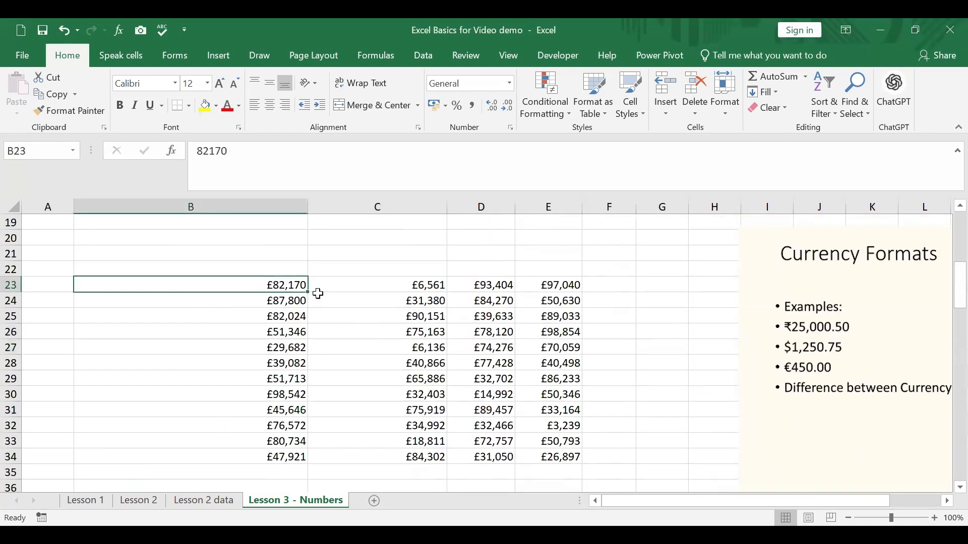
{"action": "left_click_drag", "start_coordinate": [318, 294], "coordinate": [545, 458]}
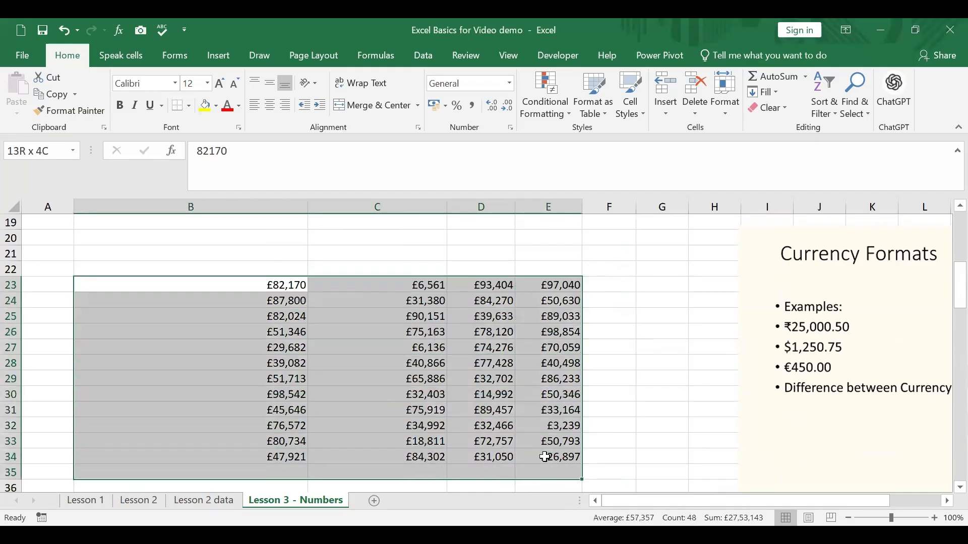
{"action": "scroll", "coordinate": [418, 254], "scroll_direction": "down", "scroll_amount": 2}
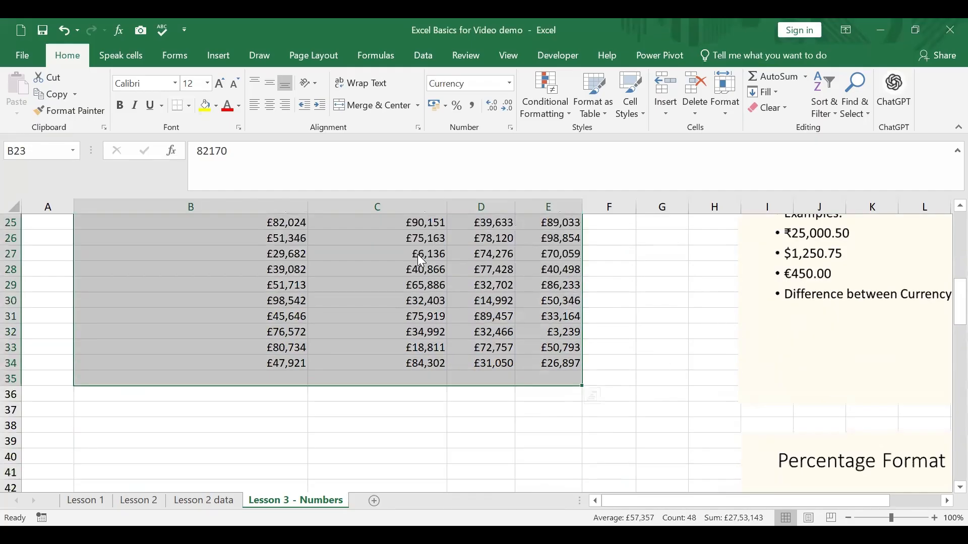
{"action": "right_click", "coordinate": [421, 260]}
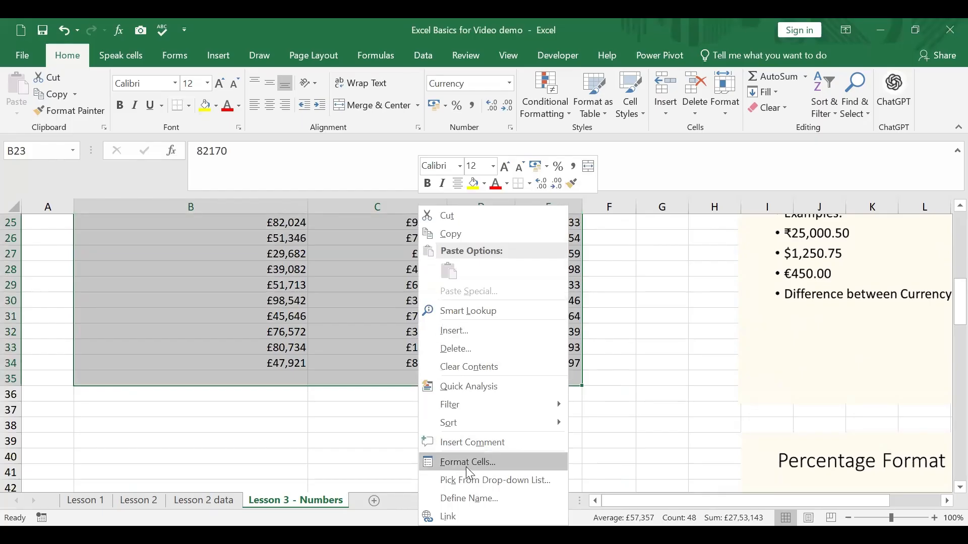
{"action": "key", "text": "Return"}
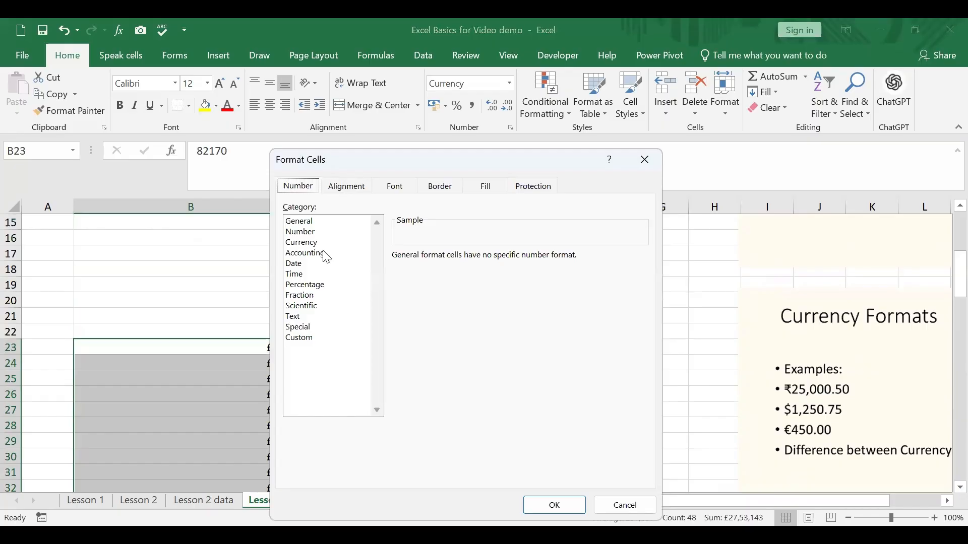
{"action": "left_click", "coordinate": [327, 253]}
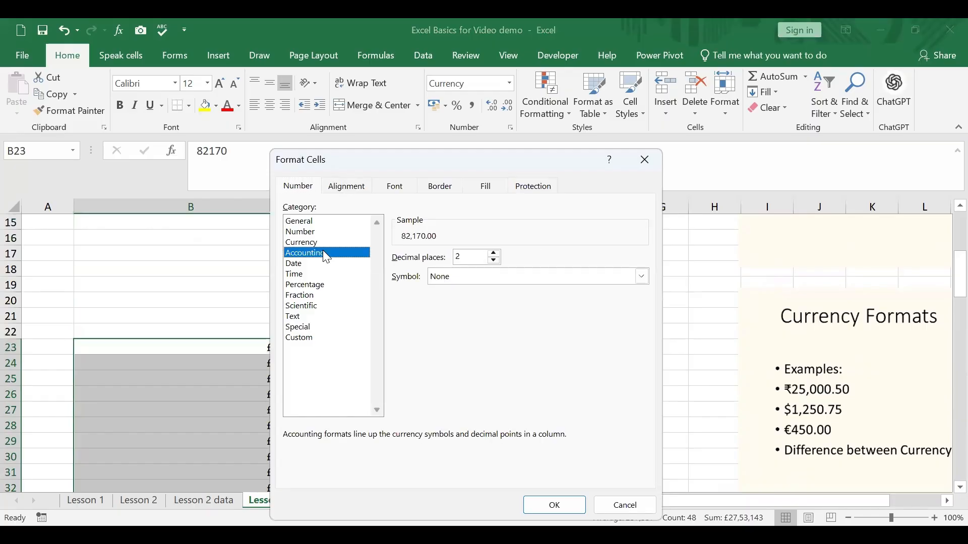
{"action": "left_click", "coordinate": [494, 261]}
{"action": "left_click", "coordinate": [494, 260]}
{"action": "left_click_drag", "start_coordinate": [514, 158], "coordinate": [522, 62]}
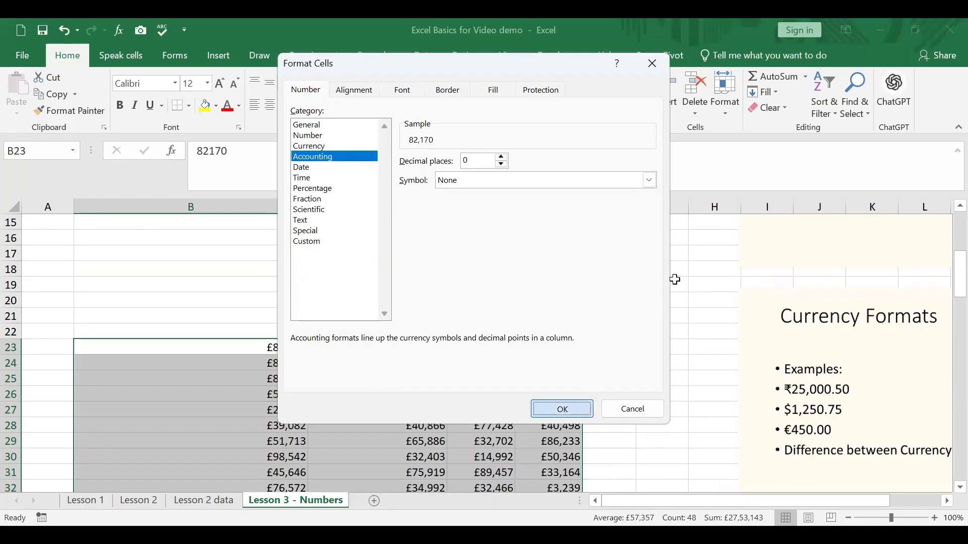
{"action": "key", "text": "Return"}
{"action": "scroll", "coordinate": [675, 279], "scroll_direction": "down", "scroll_amount": 2}
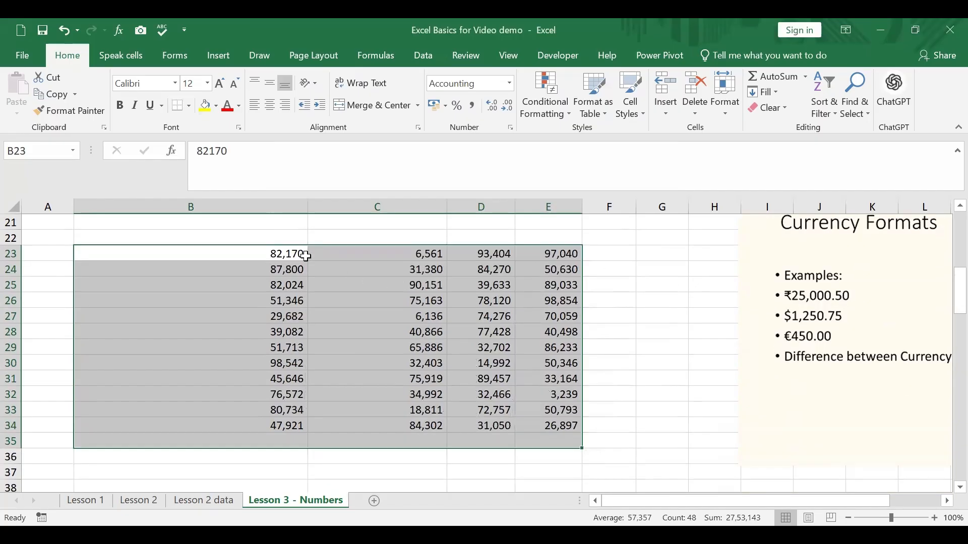
Enter 256 in C33 and 23 in D28
{"action": "left_click", "coordinate": [426, 411]}
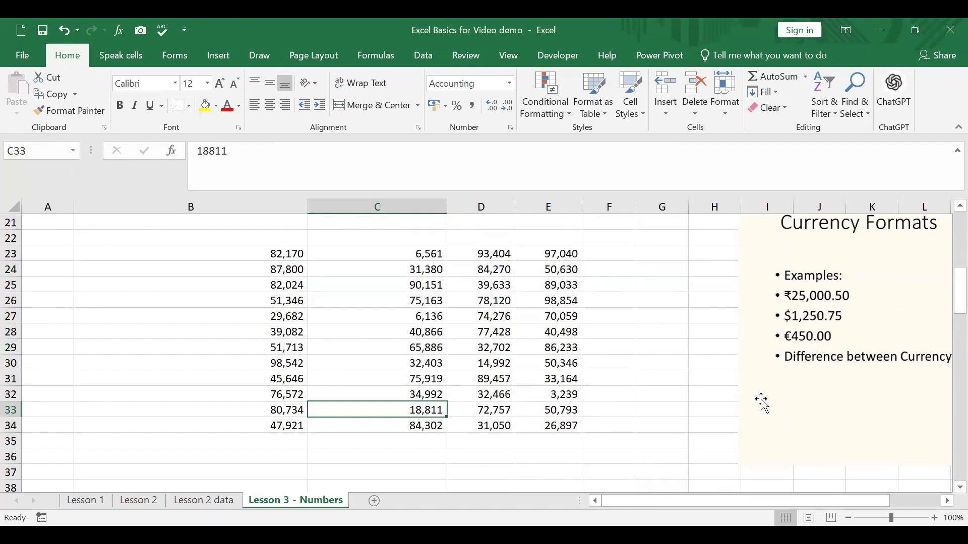
{"action": "type", "text": "256"}
{"action": "key", "text": "Return"}
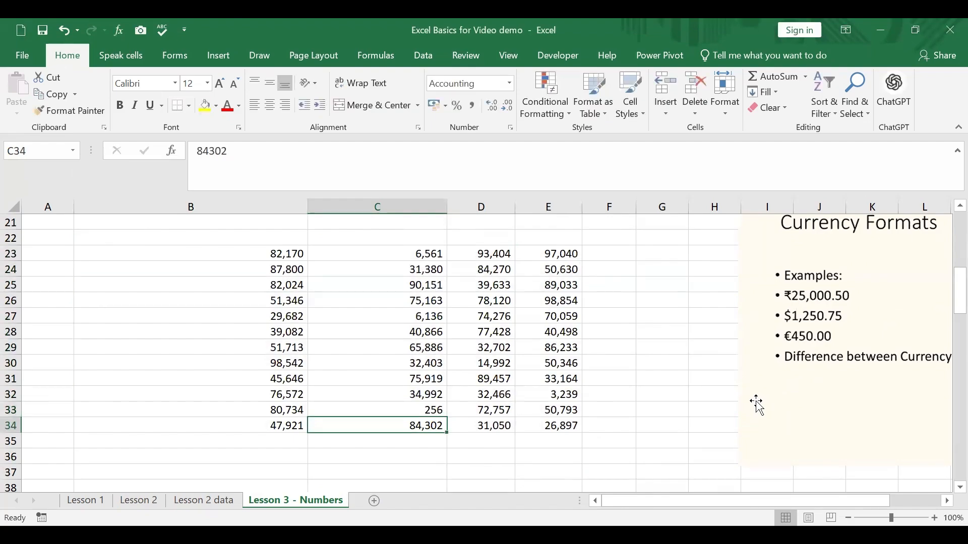
{"action": "left_click", "coordinate": [498, 330]}
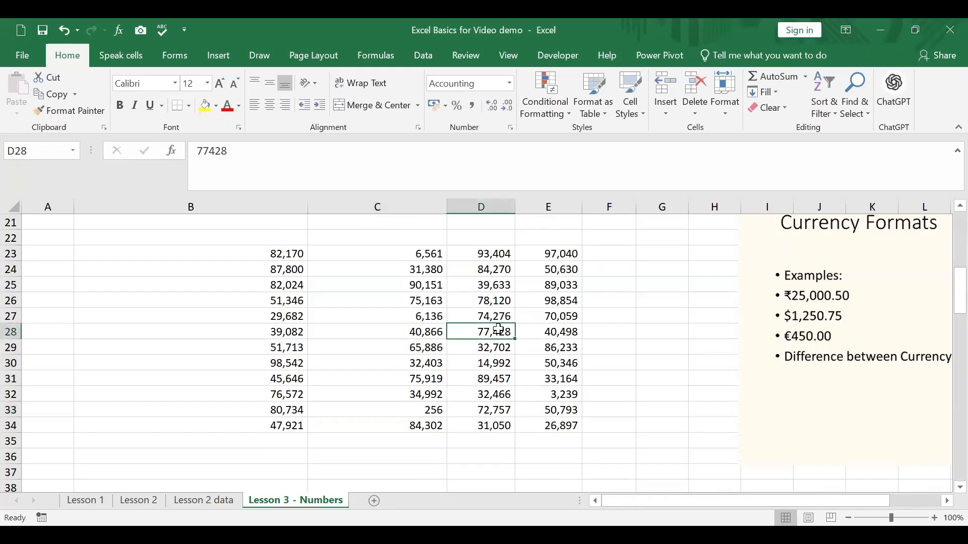
{"action": "type", "text": "23"}
{"action": "key", "text": "Return"}
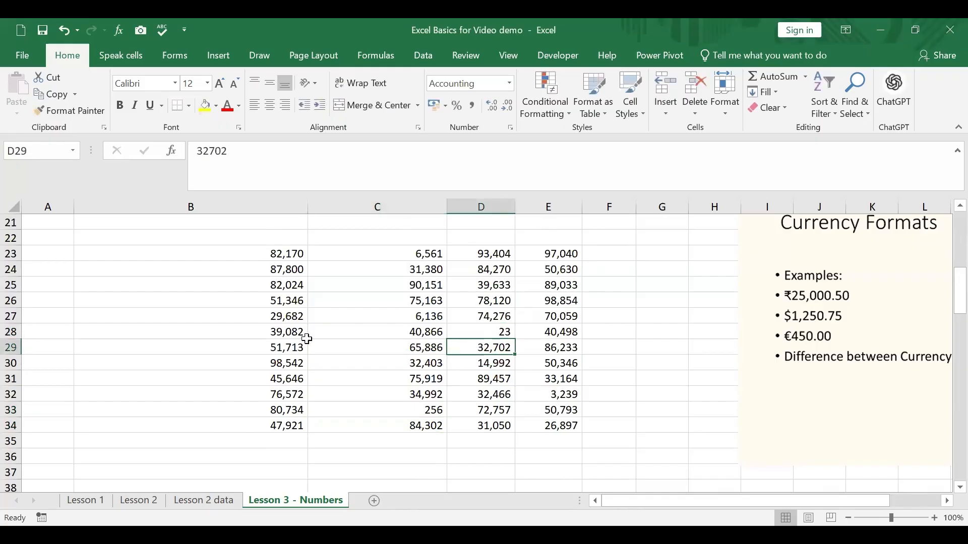
Format B23:E34 as Currency with 0 decimal places and the symbol set to None
{"action": "left_click_drag", "start_coordinate": [275, 256], "coordinate": [520, 429]}
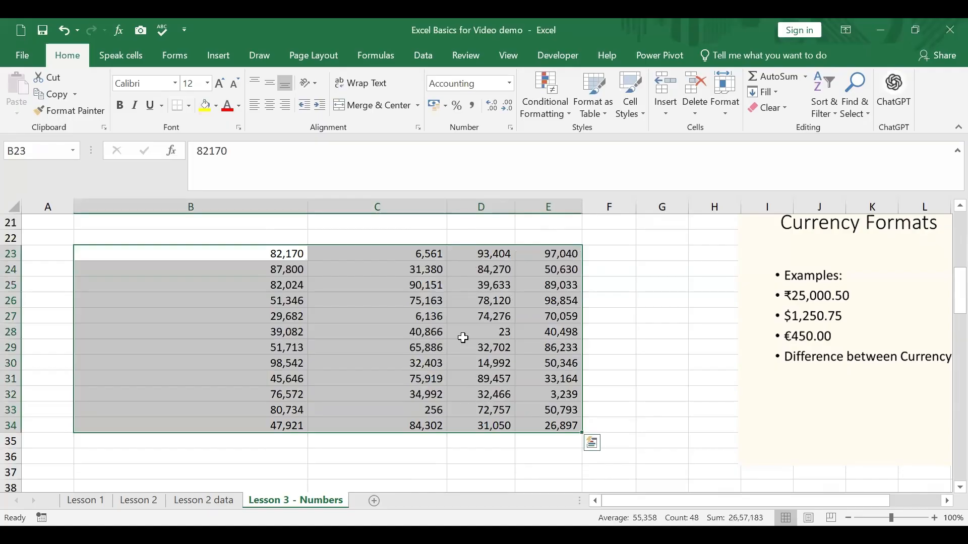
{"action": "right_click", "coordinate": [412, 306]}
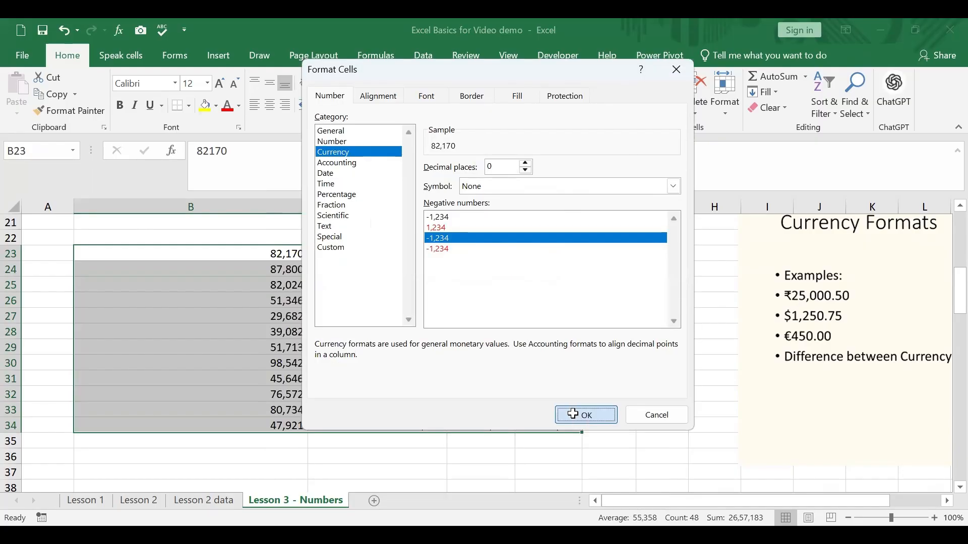
{"action": "key", "text": "Return"}
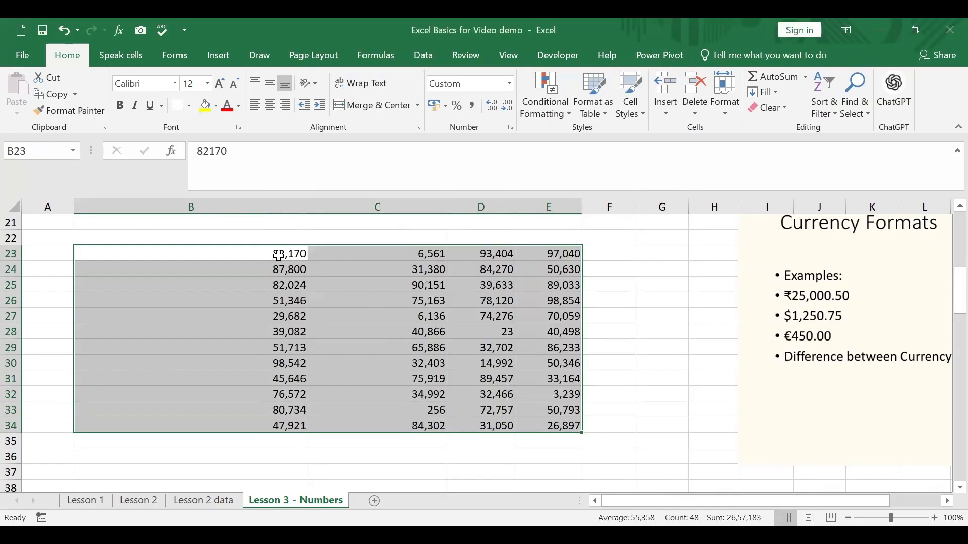
Apply the Currency format with the ₹ symbol and 0 decimal places to B23:E34
{"action": "left_click_drag", "start_coordinate": [276, 253], "coordinate": [531, 421]}
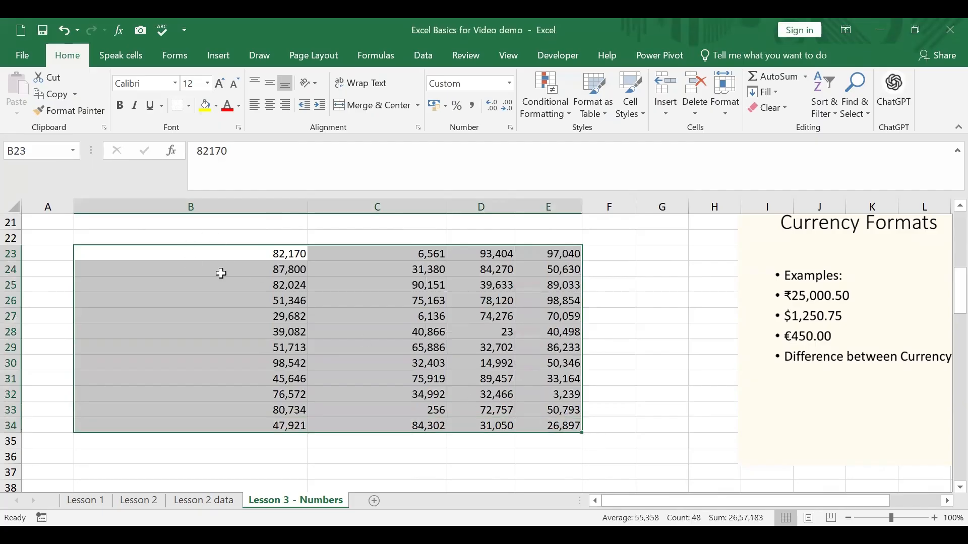
{"action": "right_click", "coordinate": [246, 257]}
{"action": "left_click", "coordinate": [313, 464]}
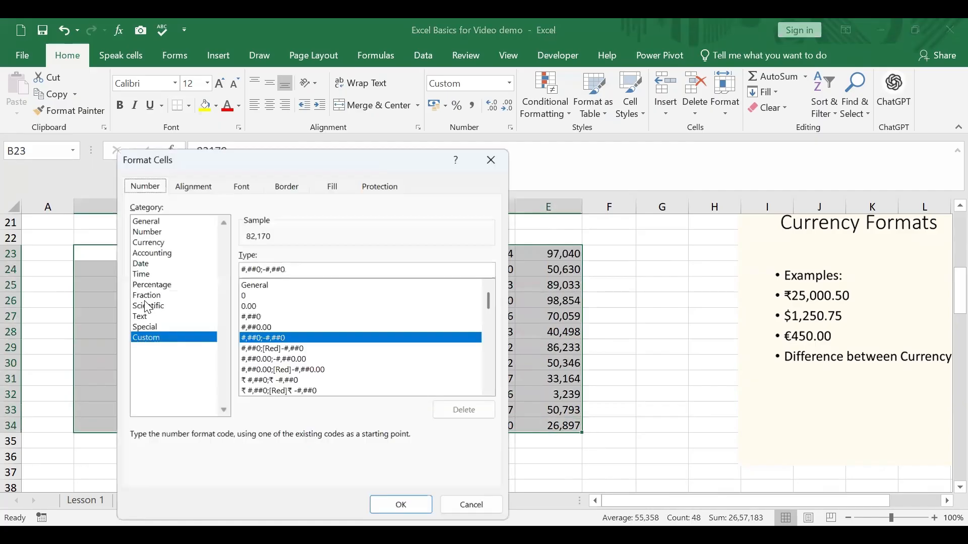
{"action": "left_click", "coordinate": [159, 241]}
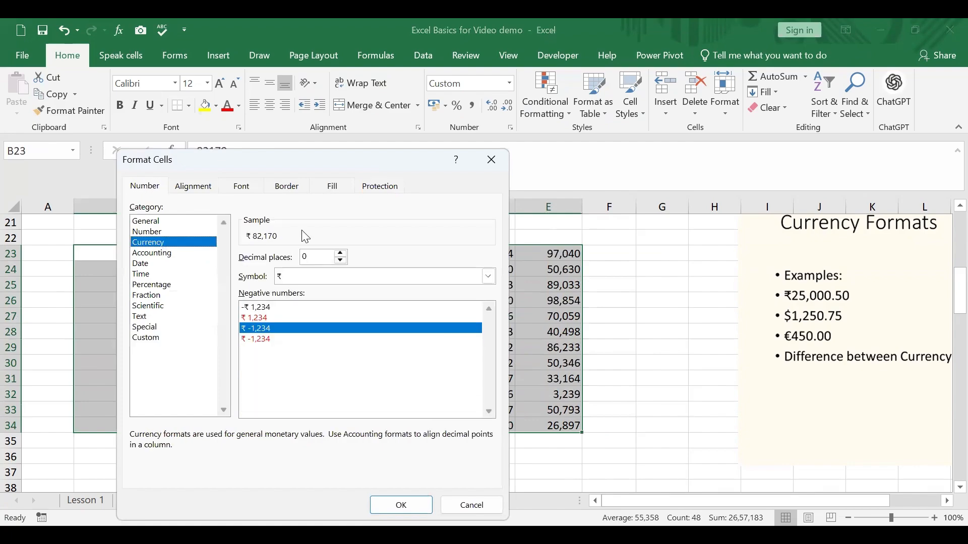
{"action": "left_click", "coordinate": [341, 262]}
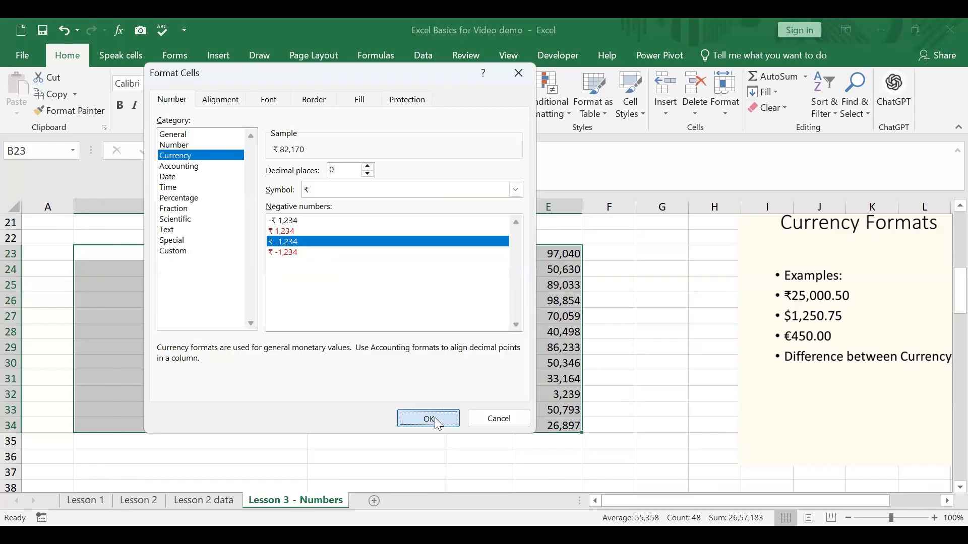
{"action": "left_click", "coordinate": [435, 417]}
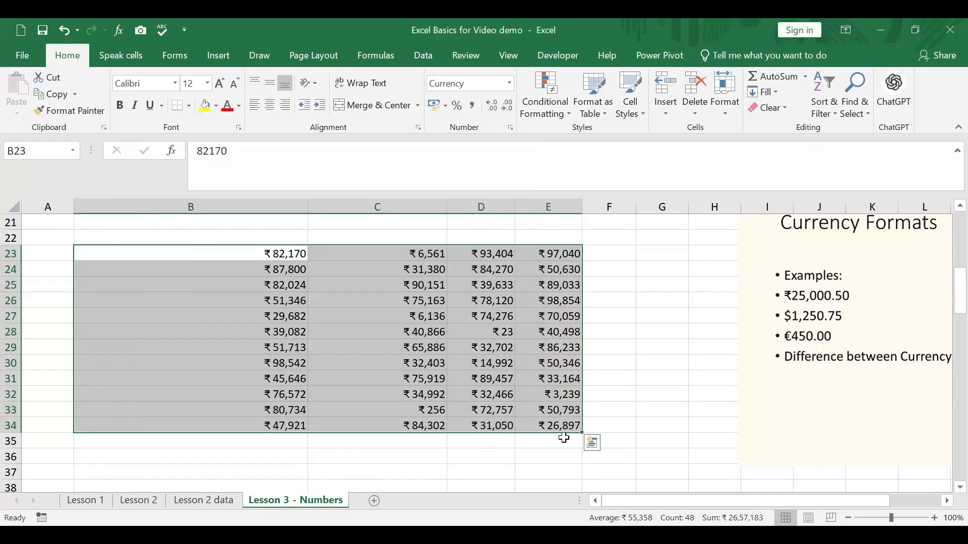
Change the value in E32 to 239 and enter 245768 in B28
{"action": "left_click", "coordinate": [561, 399]}
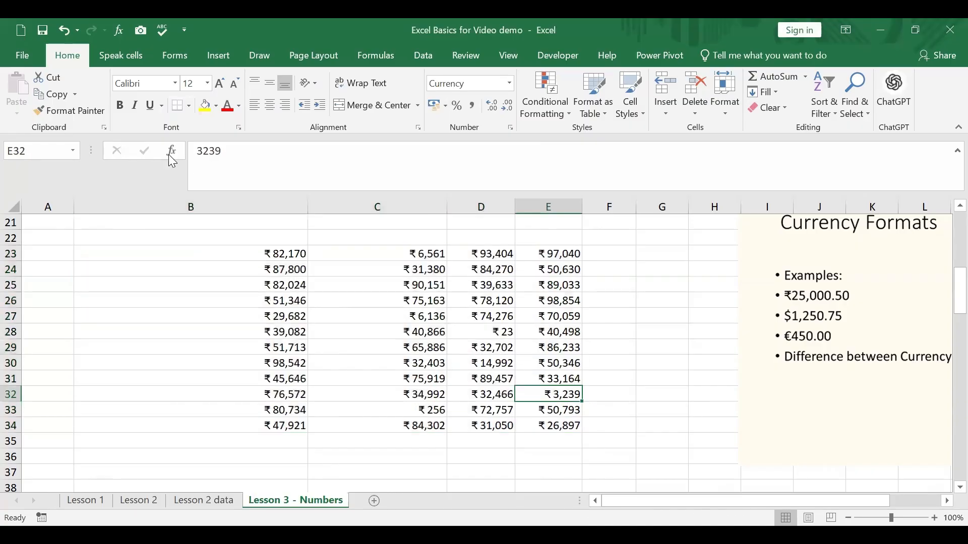
{"action": "left_click", "coordinate": [201, 154]}
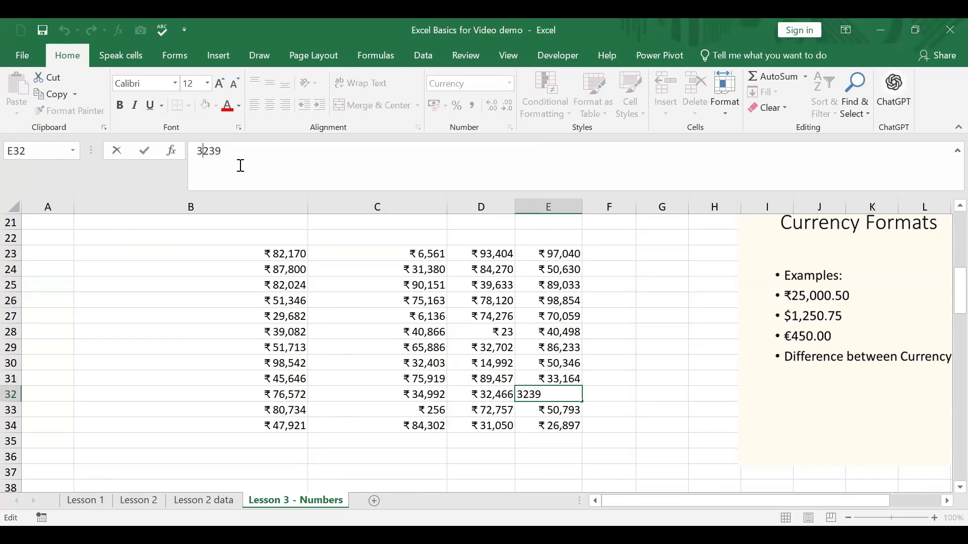
{"action": "key", "text": "BackSpace"}
{"action": "key", "text": "Return"}
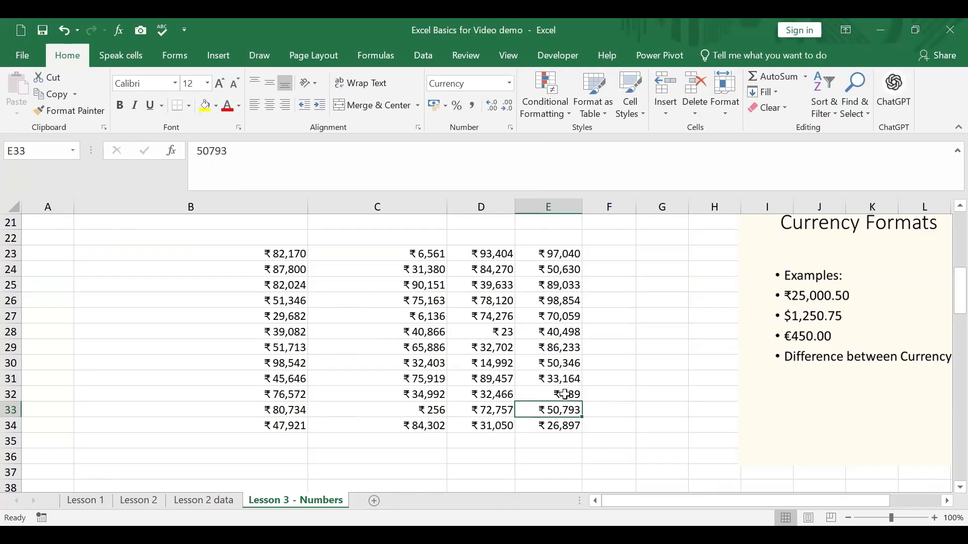
{"action": "left_click", "coordinate": [285, 335]}
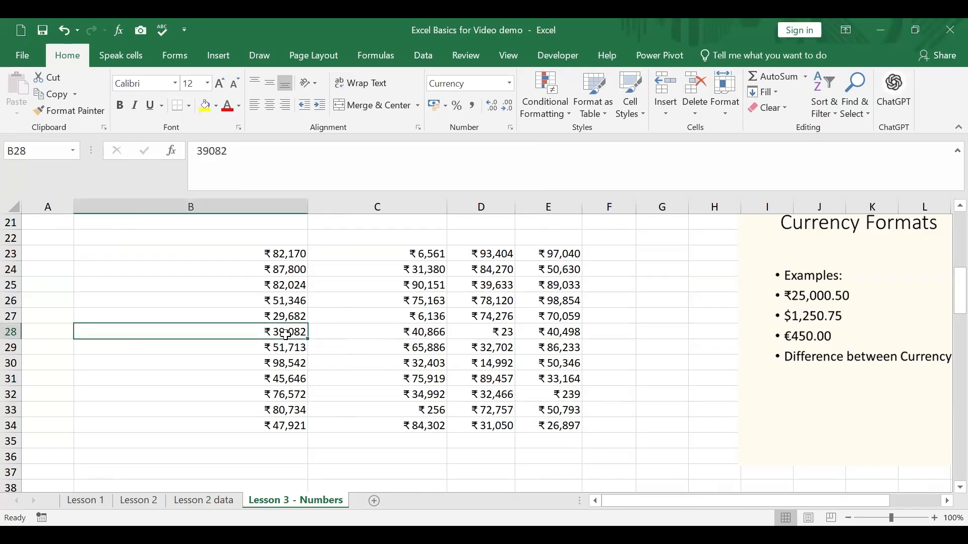
{"action": "type", "text": "245768"}
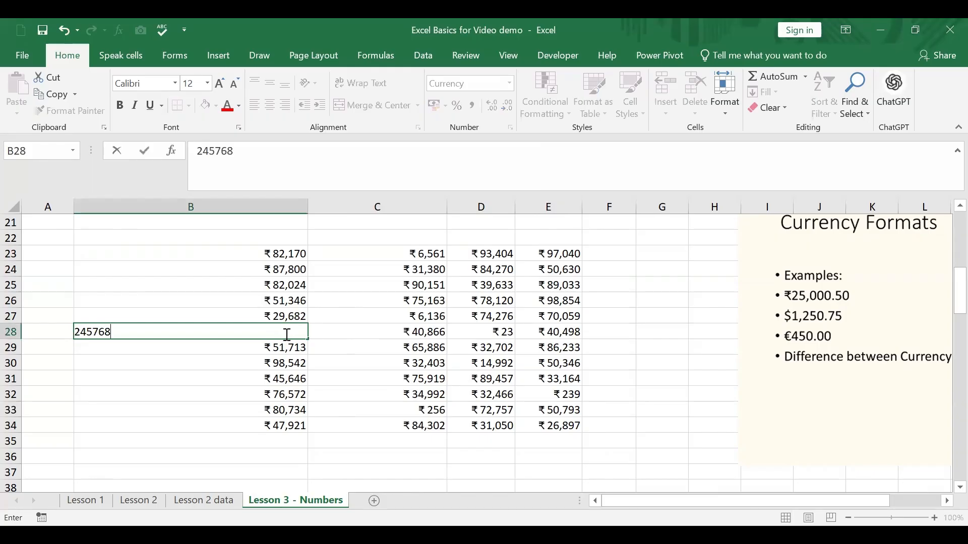
{"action": "key", "text": "Return"}
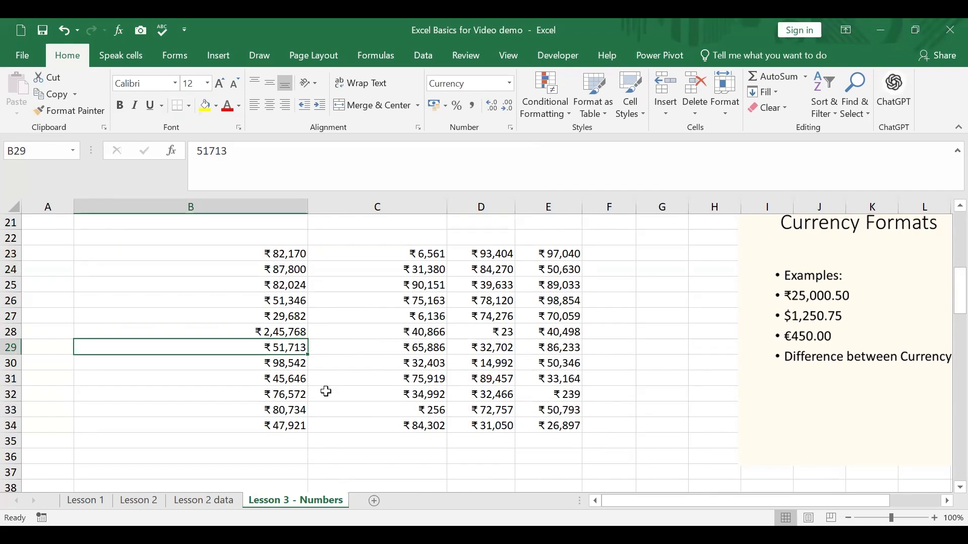
{"action": "left_click_drag", "start_coordinate": [259, 253], "coordinate": [535, 426]}
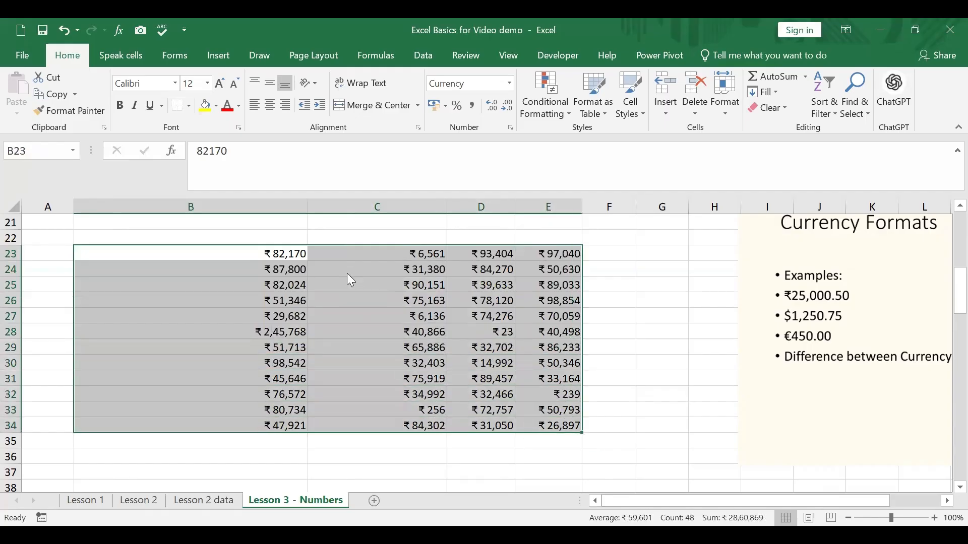
{"action": "left_click", "coordinate": [263, 346]}
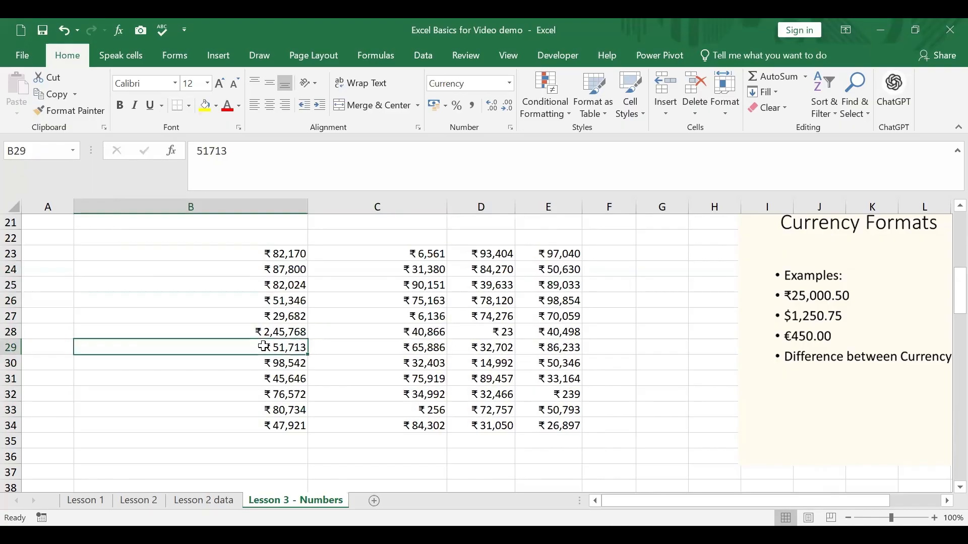
{"action": "key", "text": "ctrl+a"}
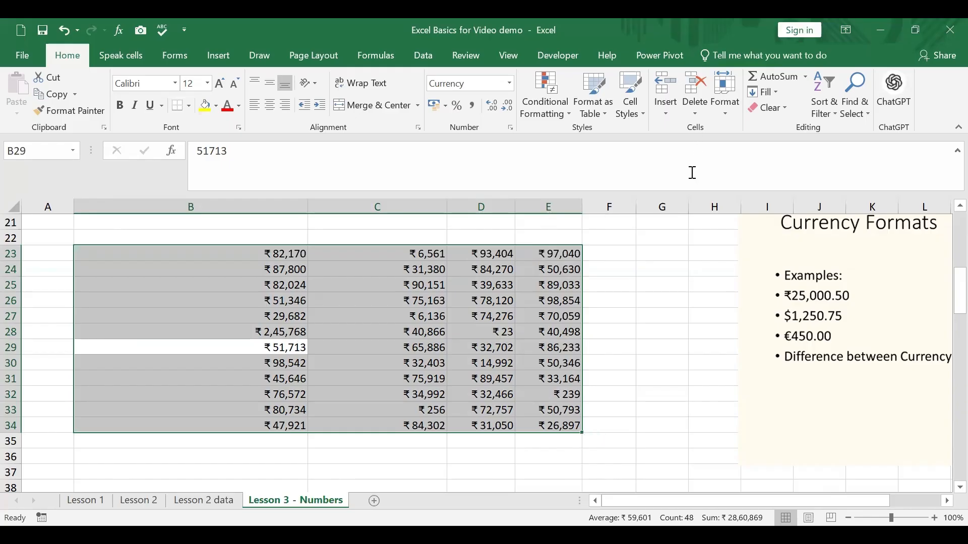
{"action": "left_click", "coordinate": [679, 282]}
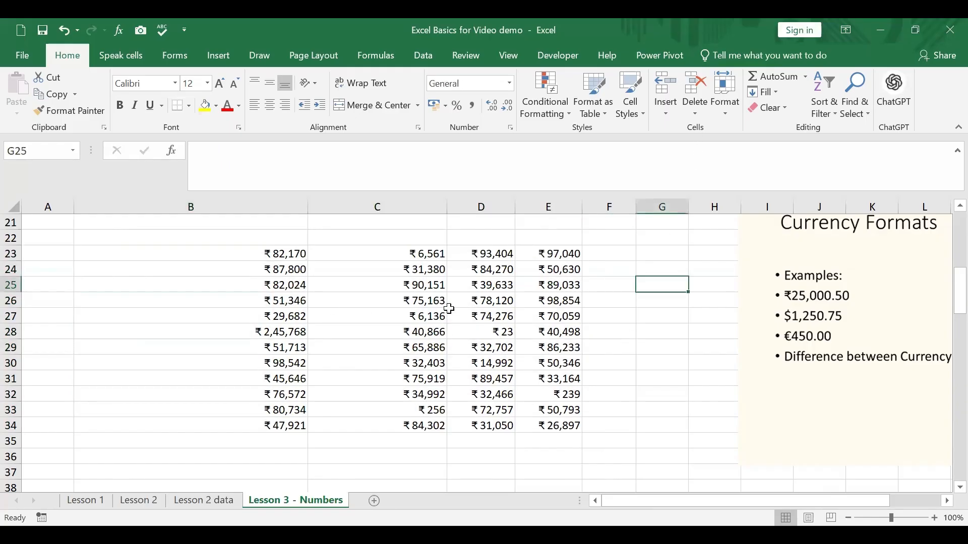
Format B23:E34 as Accounting with the ₹ symbol and 0 decimal places
{"action": "left_click", "coordinate": [429, 301]}
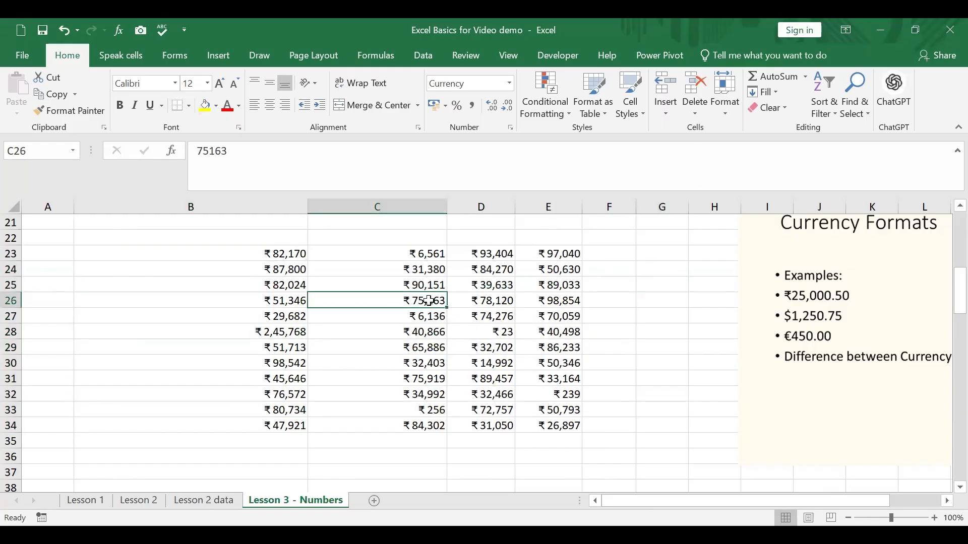
{"action": "key", "text": "ctrl+a"}
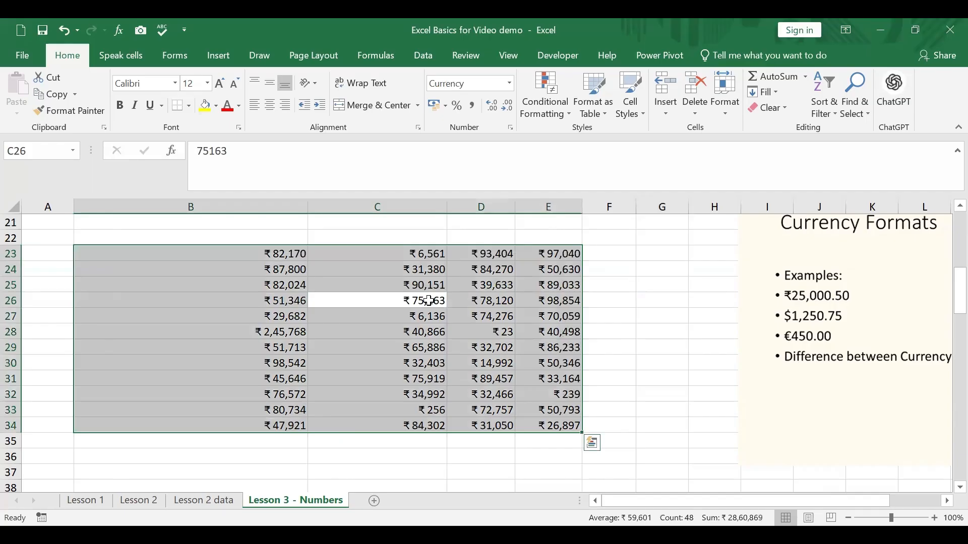
{"action": "right_click", "coordinate": [291, 276]}
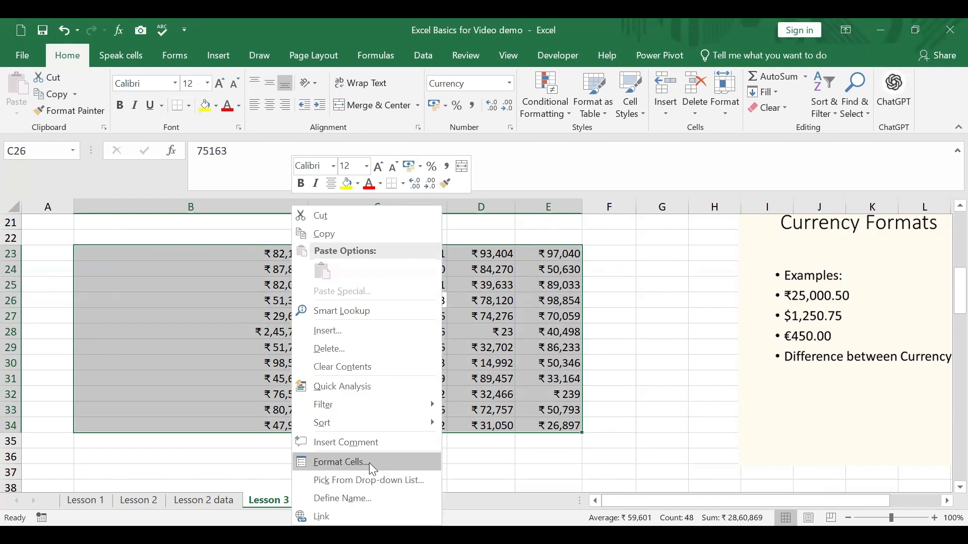
{"action": "left_click", "coordinate": [370, 463]}
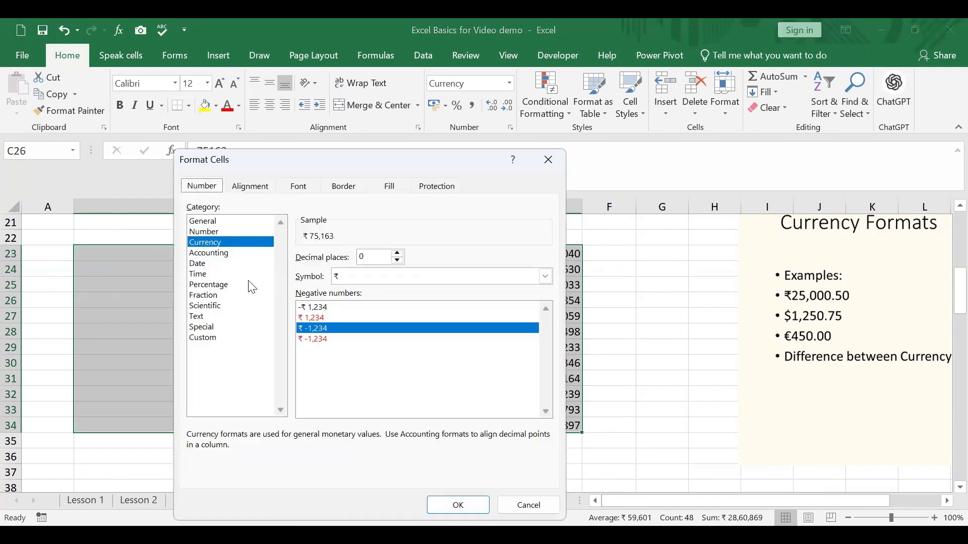
{"action": "left_click", "coordinate": [241, 254]}
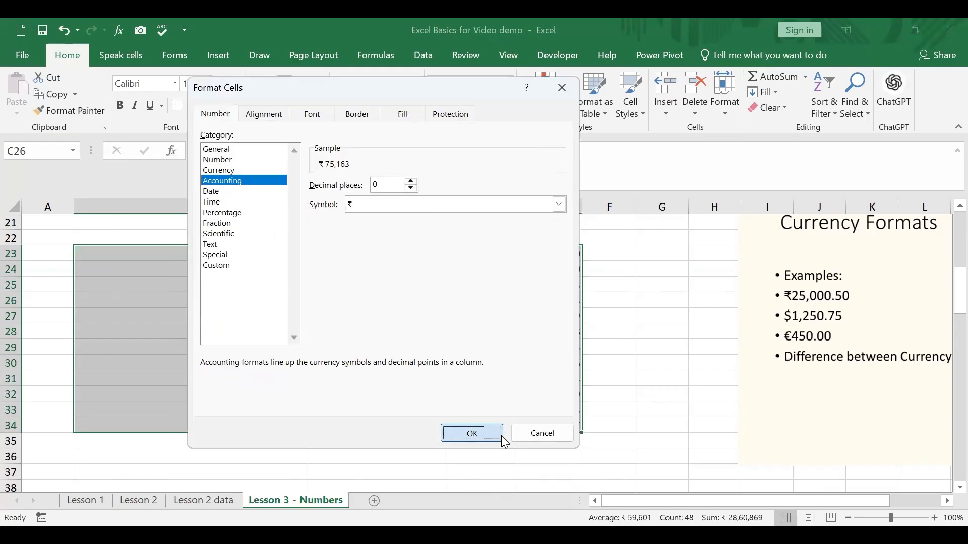
{"action": "left_click", "coordinate": [491, 434]}
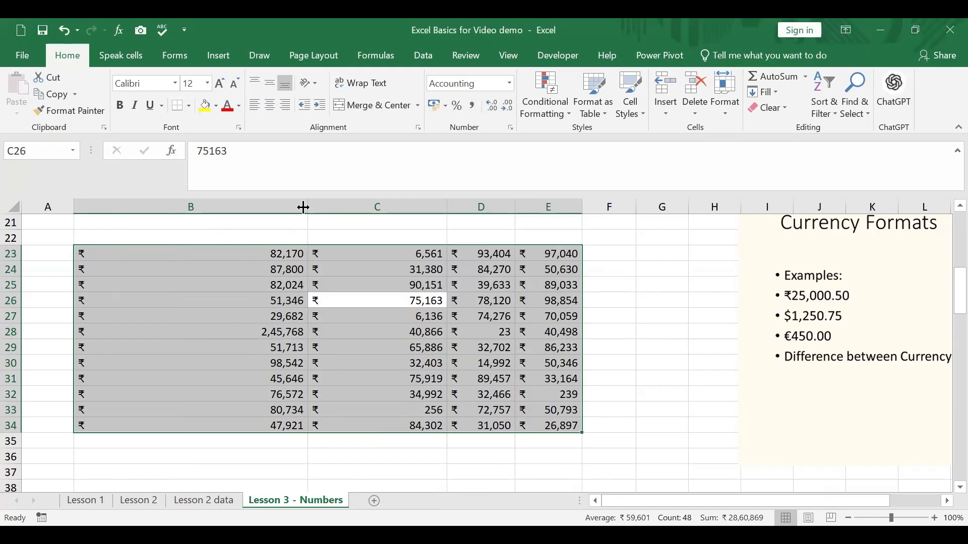
Narrow column B and autofit its width to the accounting figures
{"action": "left_click_drag", "start_coordinate": [303, 207], "coordinate": [124, 306]}
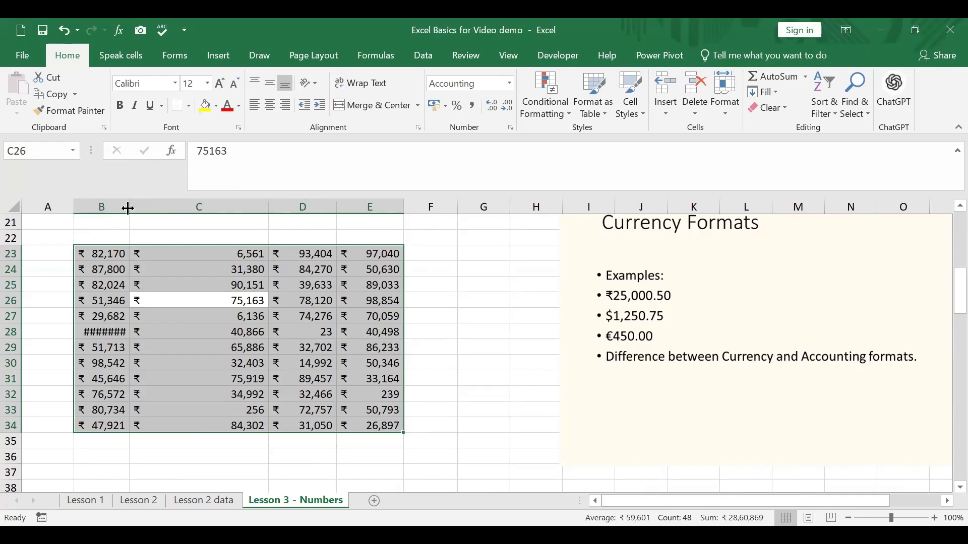
{"action": "double_click", "coordinate": [129, 206]}
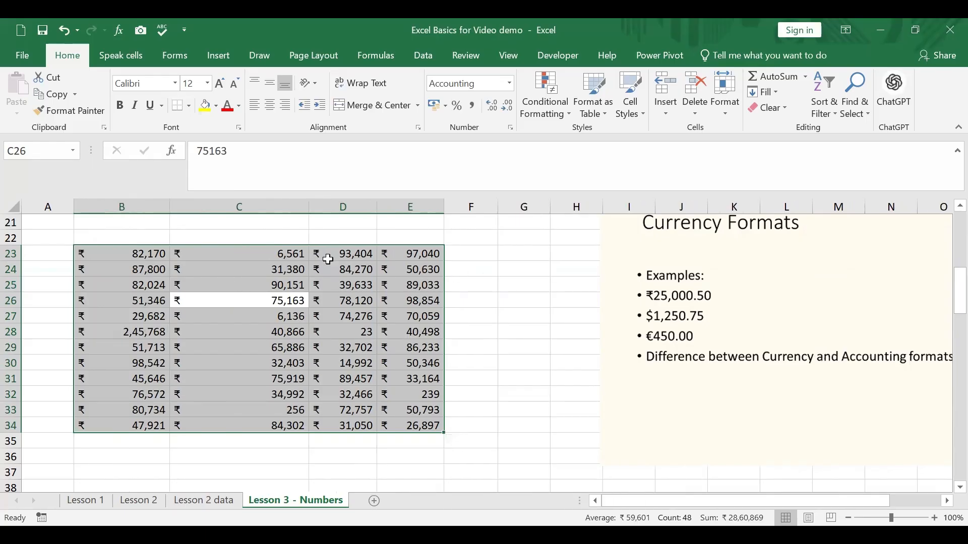
{"action": "left_click", "coordinate": [485, 347]}
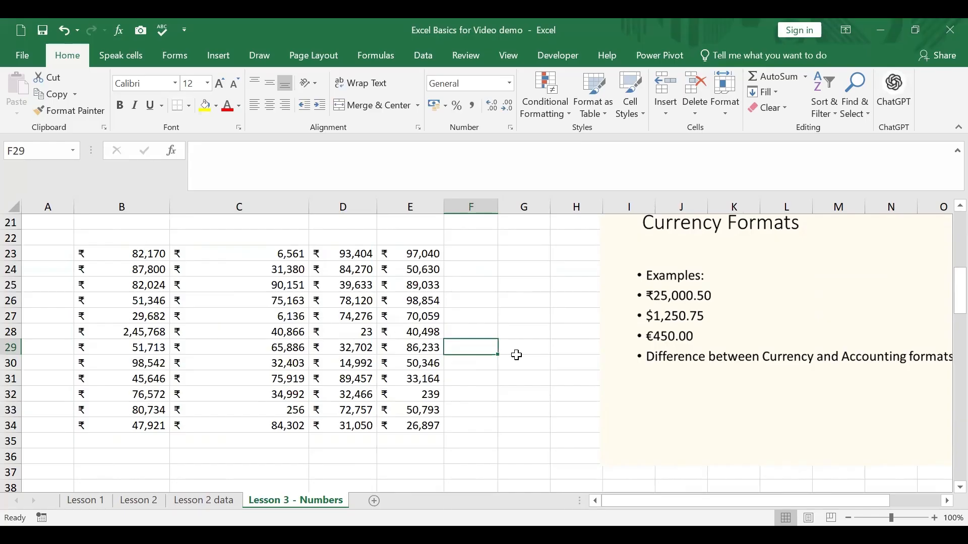
Examine the Accounting number format settings of cell C25 in Format Cells
{"action": "left_click", "coordinate": [360, 331]}
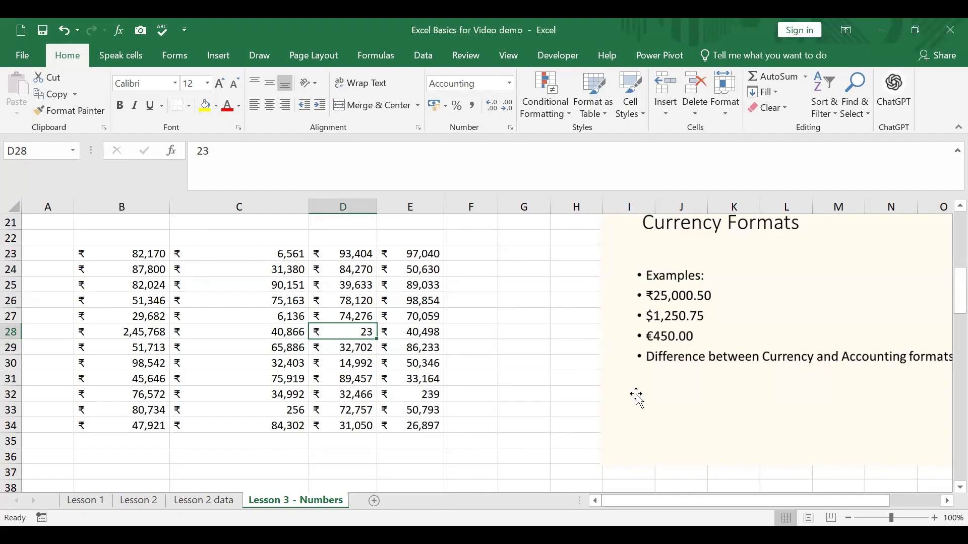
{"action": "right_click", "coordinate": [285, 280]}
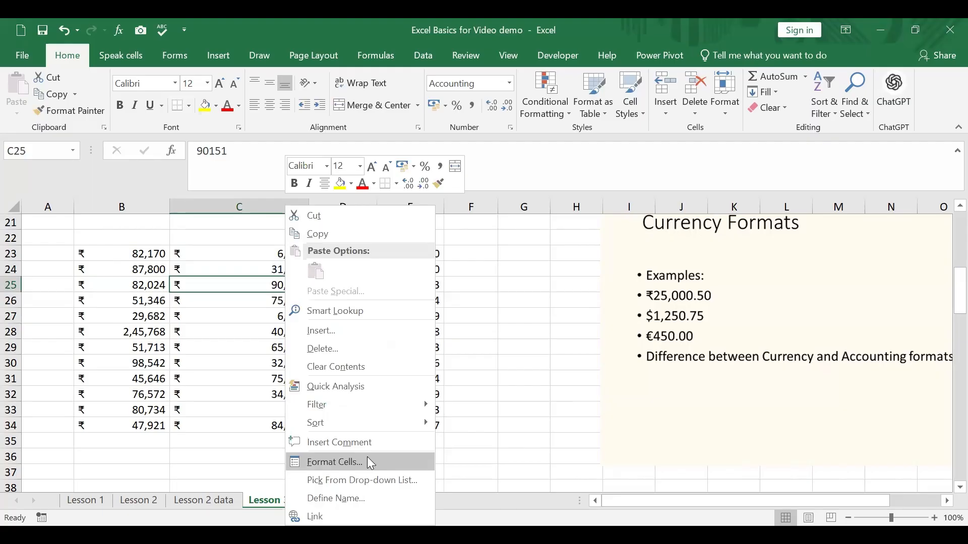
{"action": "left_click", "coordinate": [370, 463]}
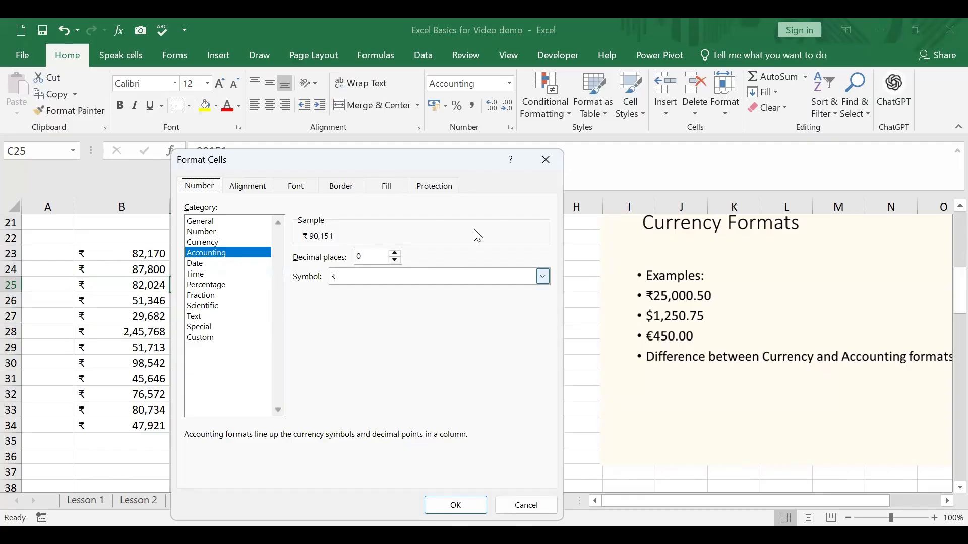
{"action": "left_click_drag", "start_coordinate": [474, 165], "coordinate": [504, 65]}
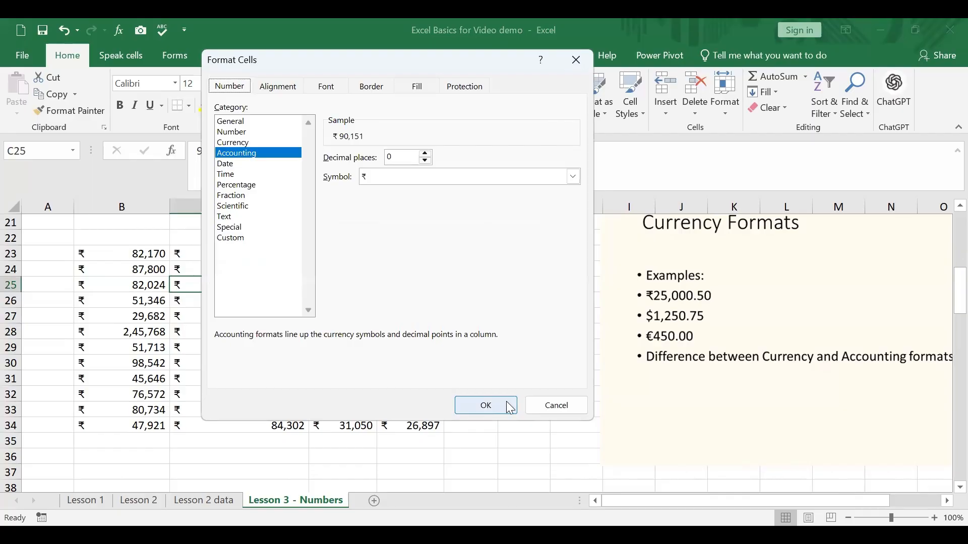
{"action": "left_click", "coordinate": [510, 407]}
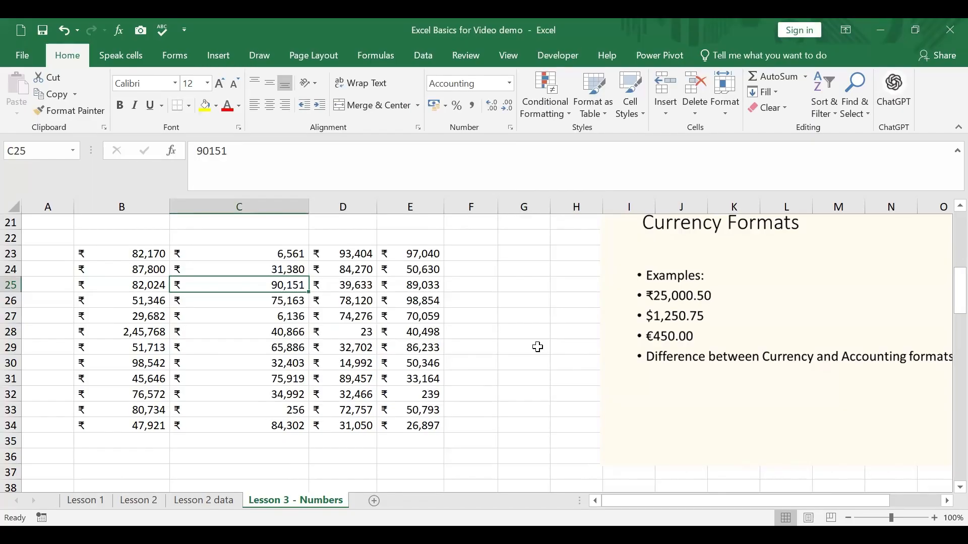